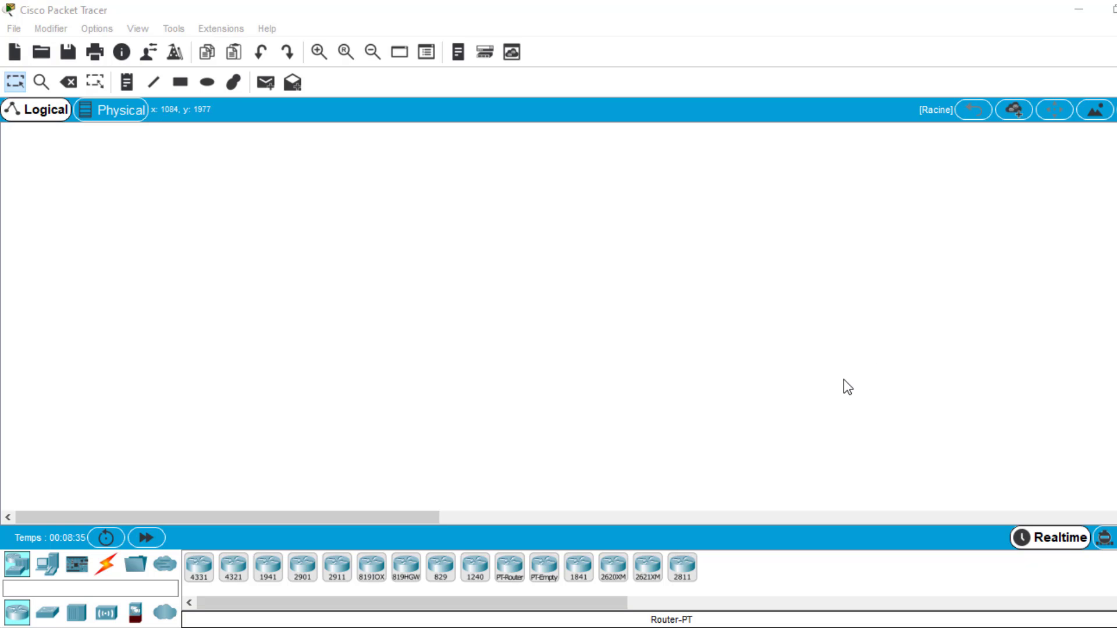
- Check the network topology in the TP4 PDF, and place two PT-Router devices side by side in the Packet Tracer workspace
{"action": "left_click", "coordinate": [686, 627]}
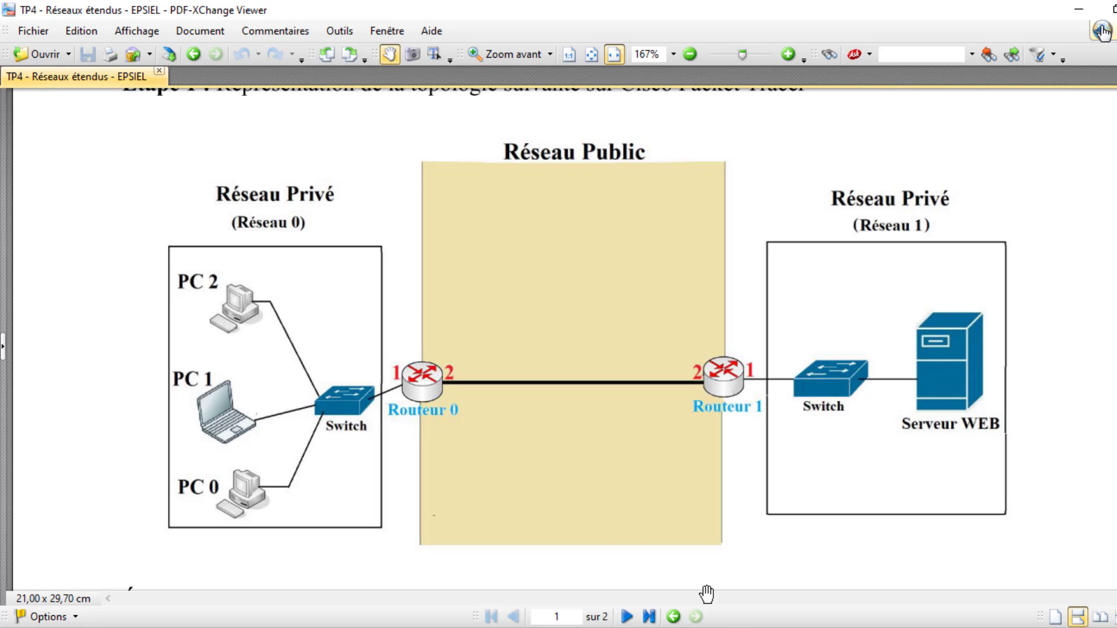
{"action": "left_click", "coordinate": [707, 627]}
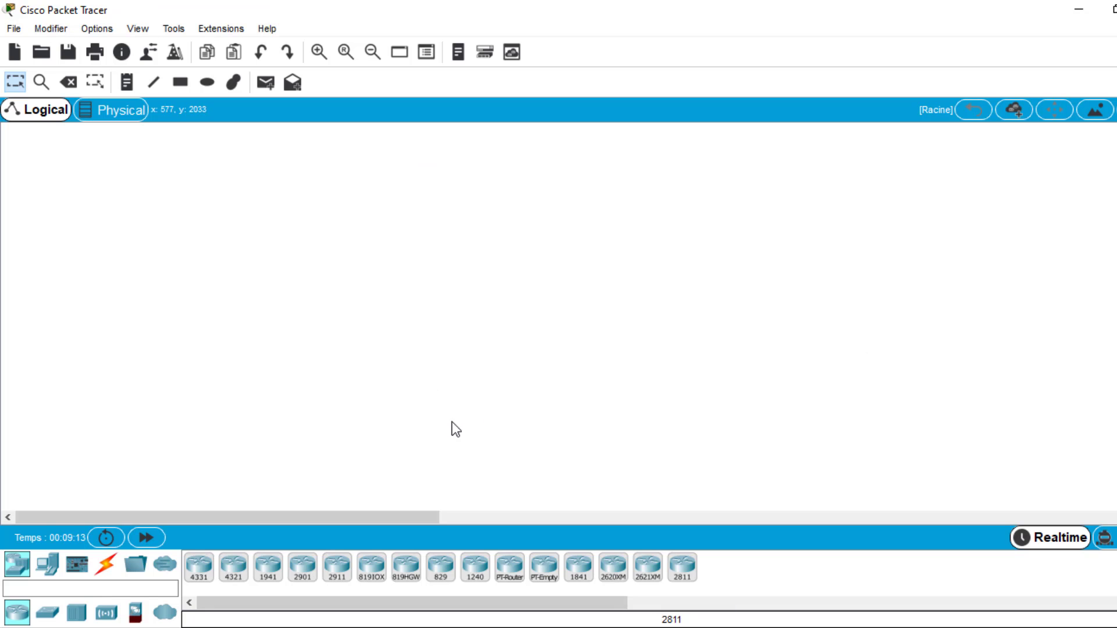
{"action": "left_click", "coordinate": [512, 569]}
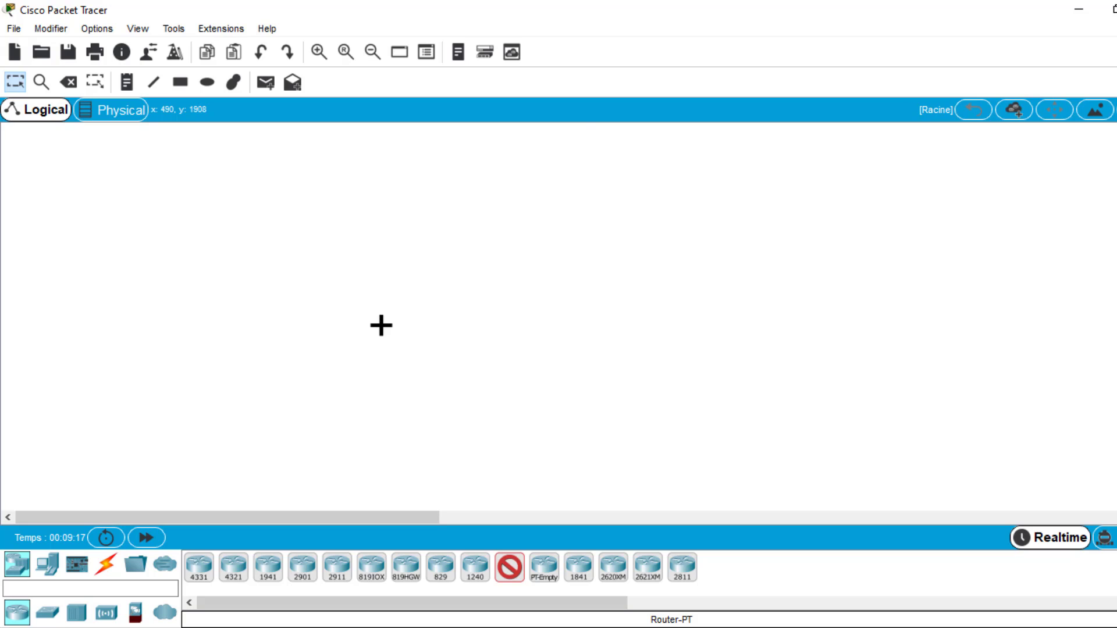
{"action": "left_click", "coordinate": [381, 325]}
{"action": "left_click_drag", "start_coordinate": [518, 585], "coordinate": [742, 355]}
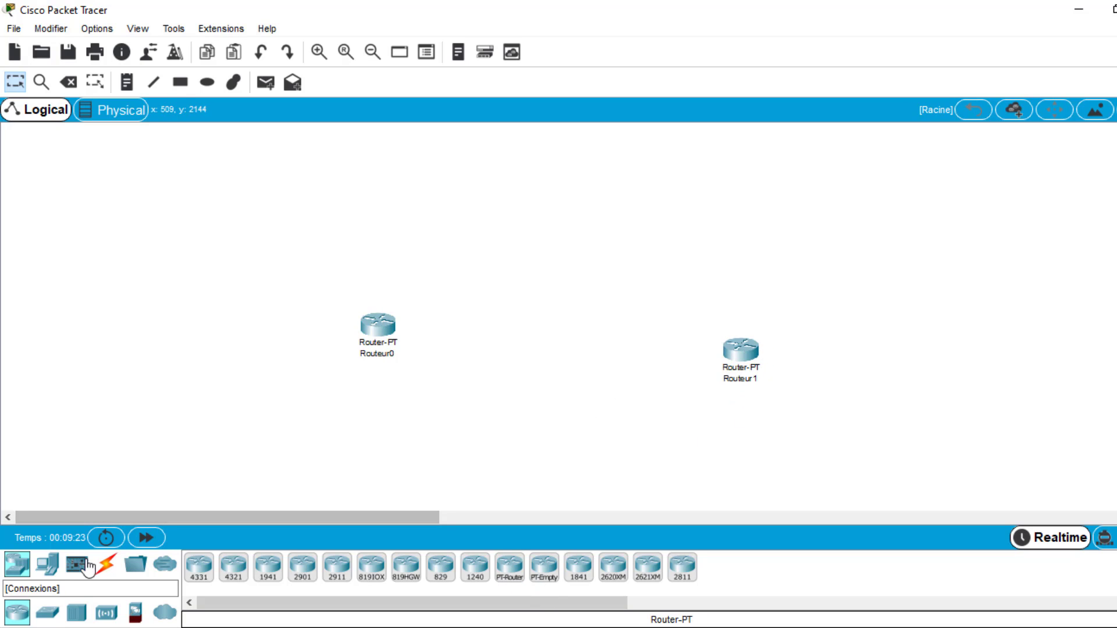
- Place a PT-Switch on the outer side of each router, and shift Routeur0 and Commutateur0 so they line up
{"action": "left_click", "coordinate": [49, 616]}
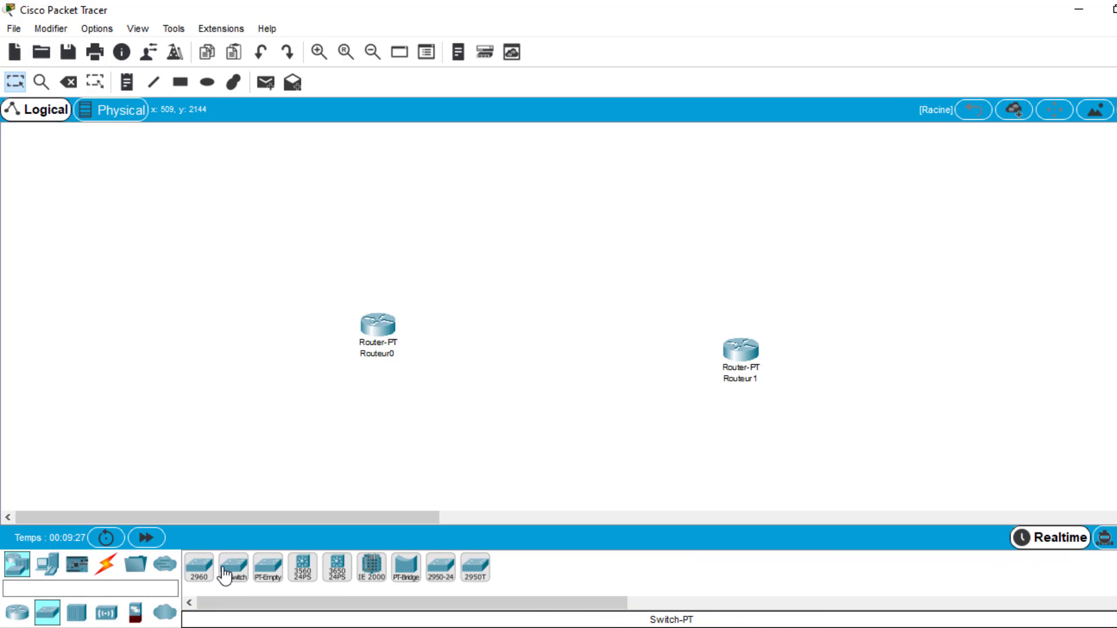
{"action": "left_click_drag", "start_coordinate": [231, 579], "coordinate": [260, 353]}
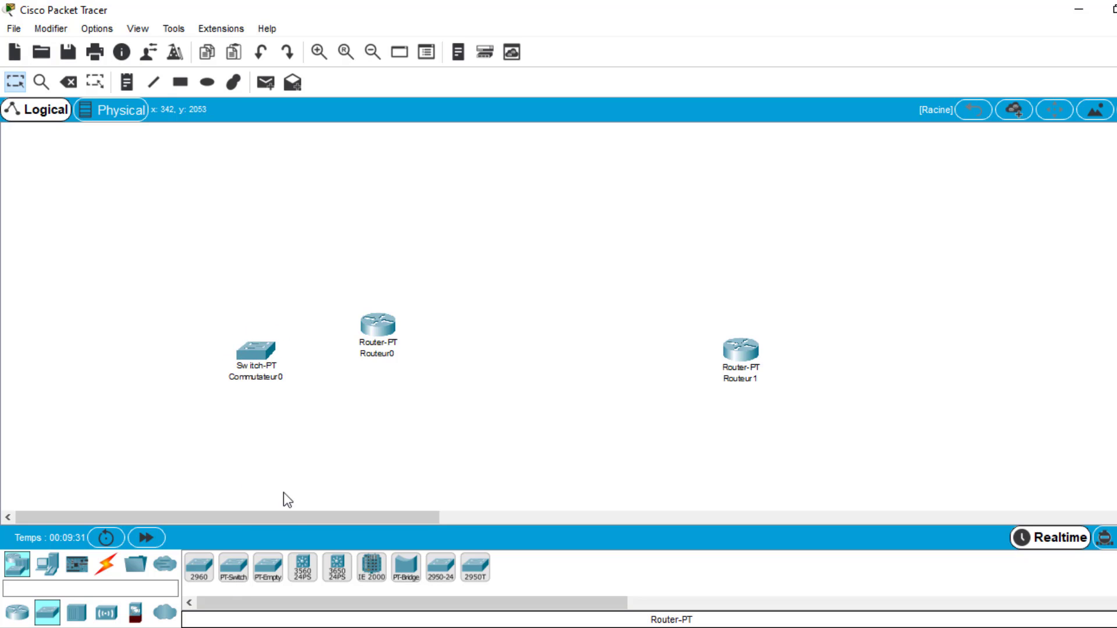
{"action": "left_click_drag", "start_coordinate": [241, 573], "coordinate": [628, 436]}
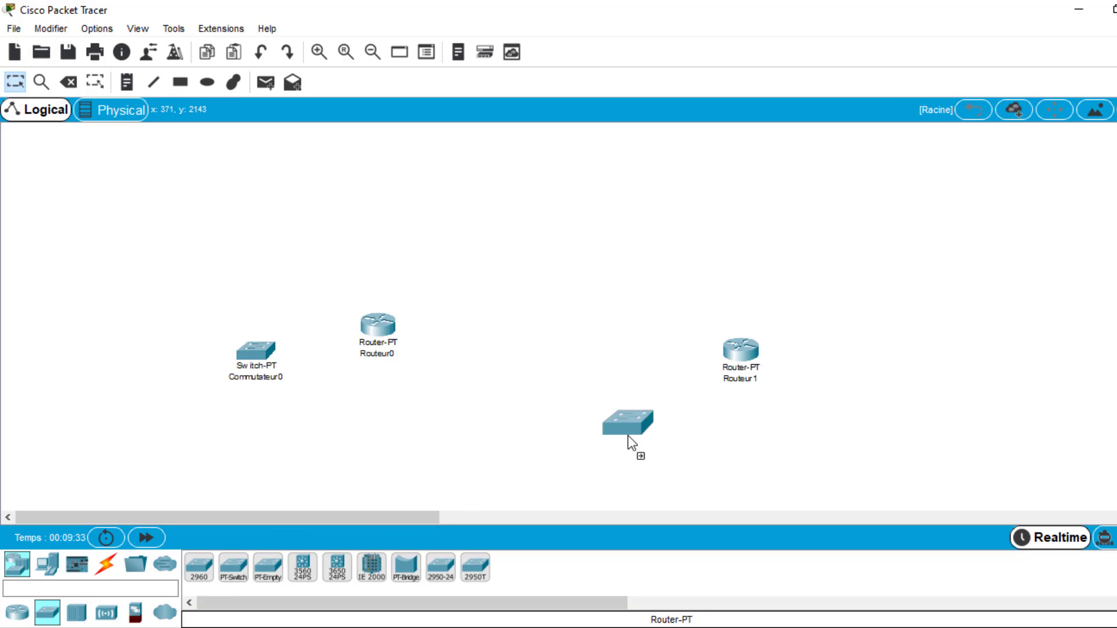
{"action": "left_click_drag", "start_coordinate": [872, 355], "coordinate": [873, 355]}
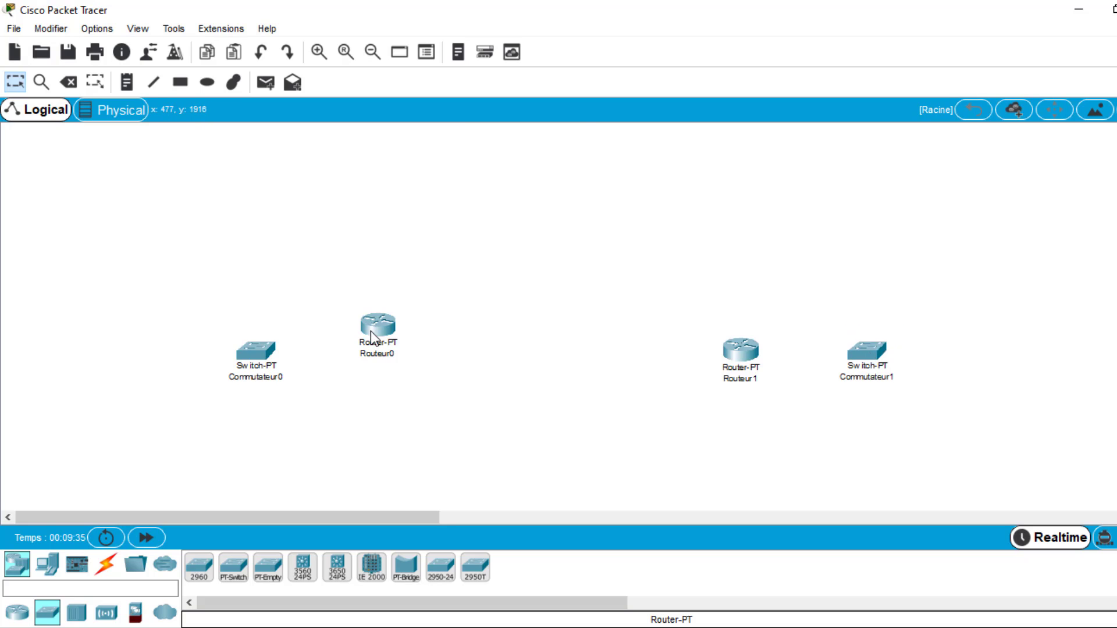
{"action": "left_click_drag", "start_coordinate": [372, 331], "coordinate": [410, 345]}
{"action": "left_click_drag", "start_coordinate": [259, 350], "coordinate": [306, 348]}
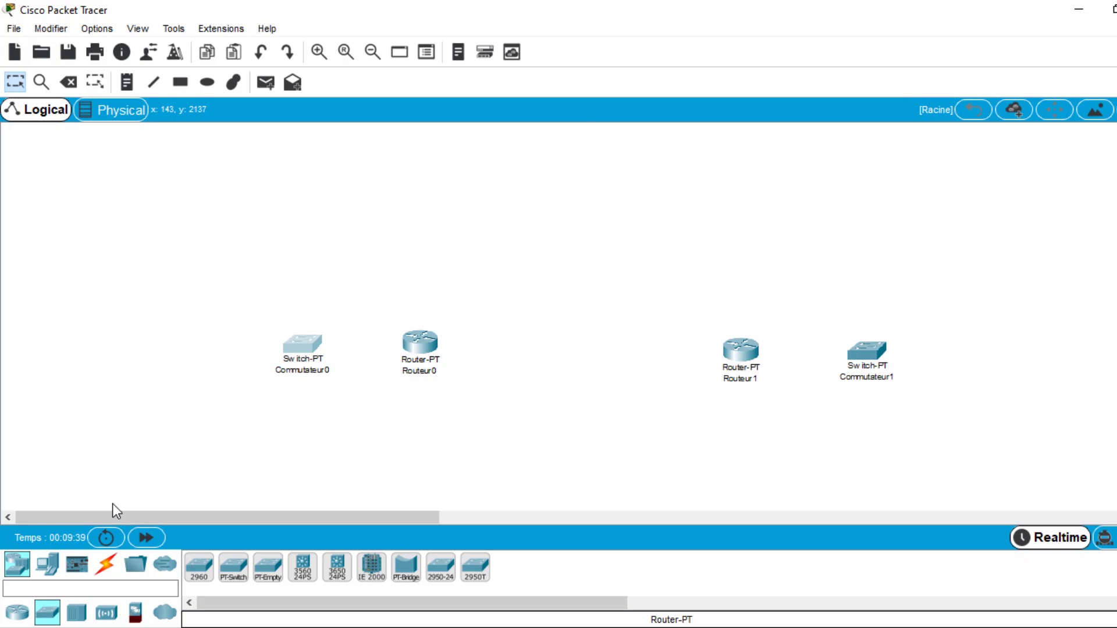
- Place a PC, a laptop and a second PC in a column beside Commutateur0, with the laptop level with the switch
{"action": "left_click", "coordinate": [46, 566]}
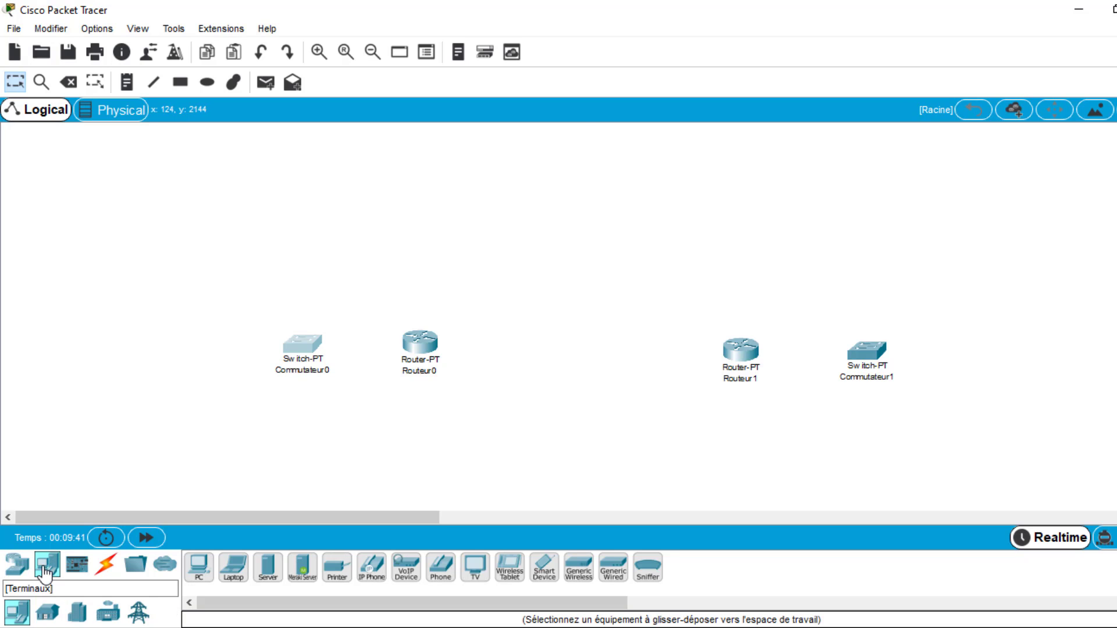
{"action": "left_click_drag", "start_coordinate": [199, 578], "coordinate": [146, 264]}
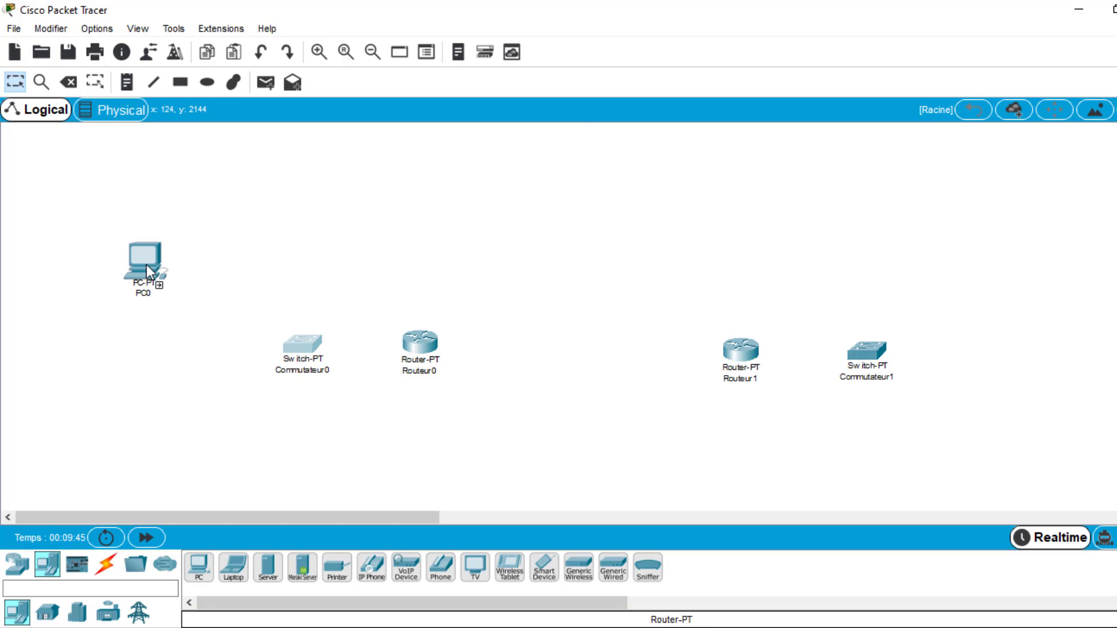
{"action": "left_click_drag", "start_coordinate": [233, 568], "coordinate": [149, 395]}
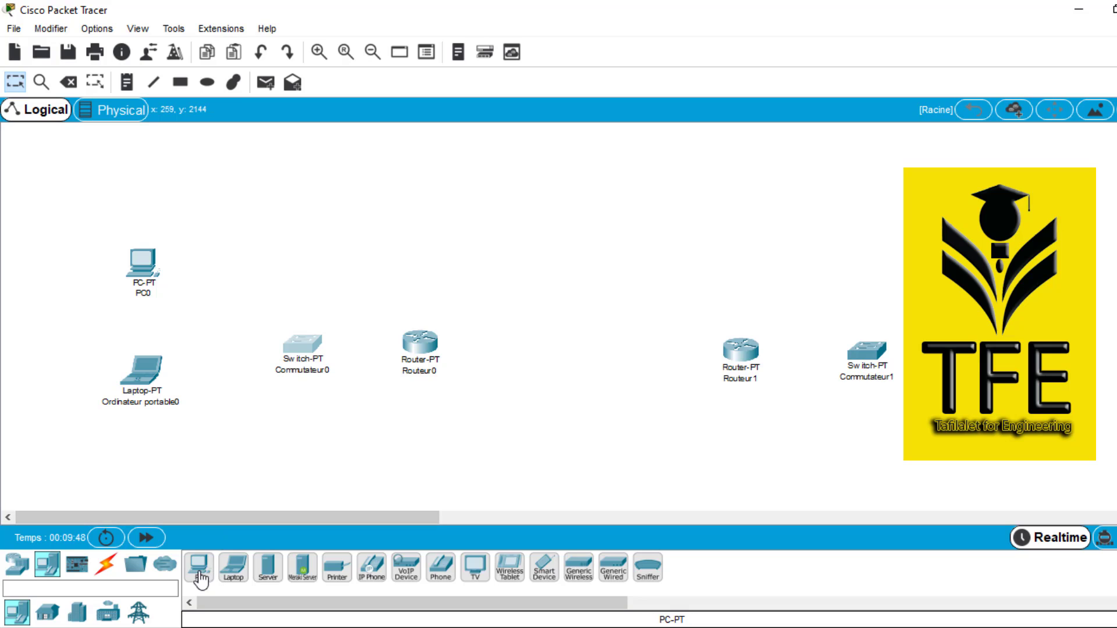
{"action": "left_click_drag", "start_coordinate": [199, 576], "coordinate": [152, 449]}
{"action": "left_click_drag", "start_coordinate": [141, 385], "coordinate": [141, 357]}
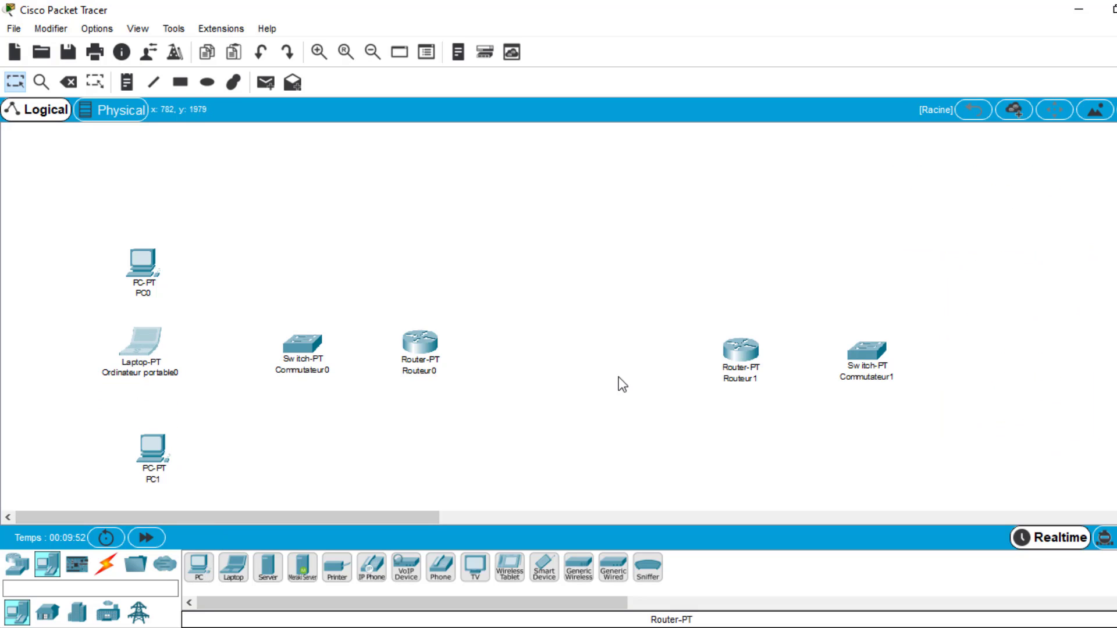
- Place a Server on the outer side of Commutateur1, and nudge Routeur1 and Commutateur1 slightly upward into line
{"action": "left_click_drag", "start_coordinate": [268, 567], "coordinate": [999, 319]}
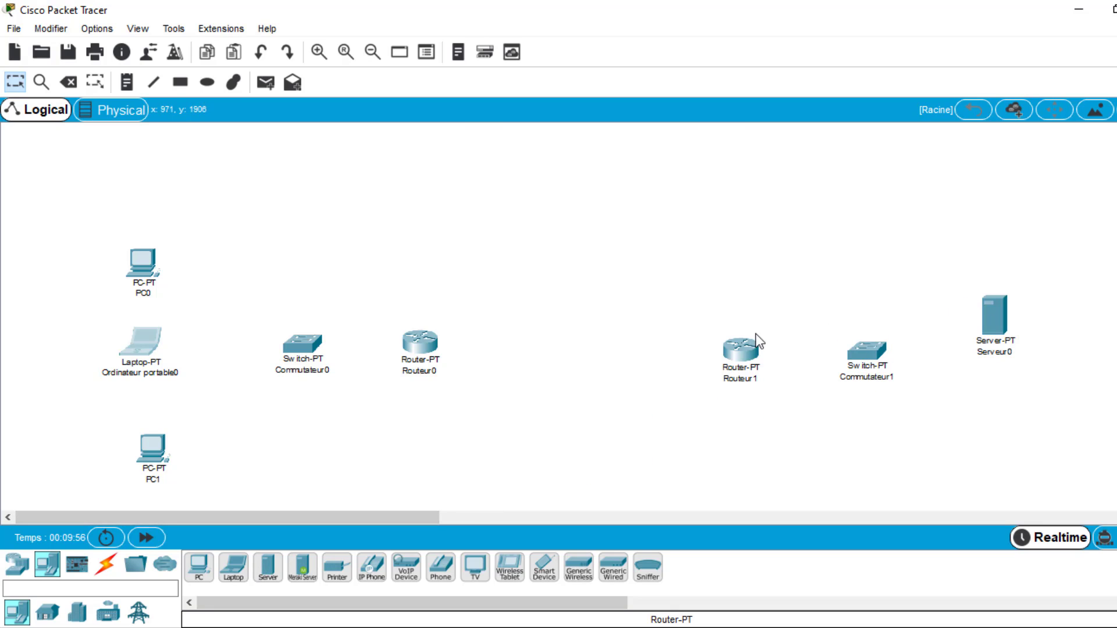
{"action": "left_click_drag", "start_coordinate": [739, 358], "coordinate": [746, 346]}
{"action": "left_click_drag", "start_coordinate": [865, 362], "coordinate": [874, 349]}
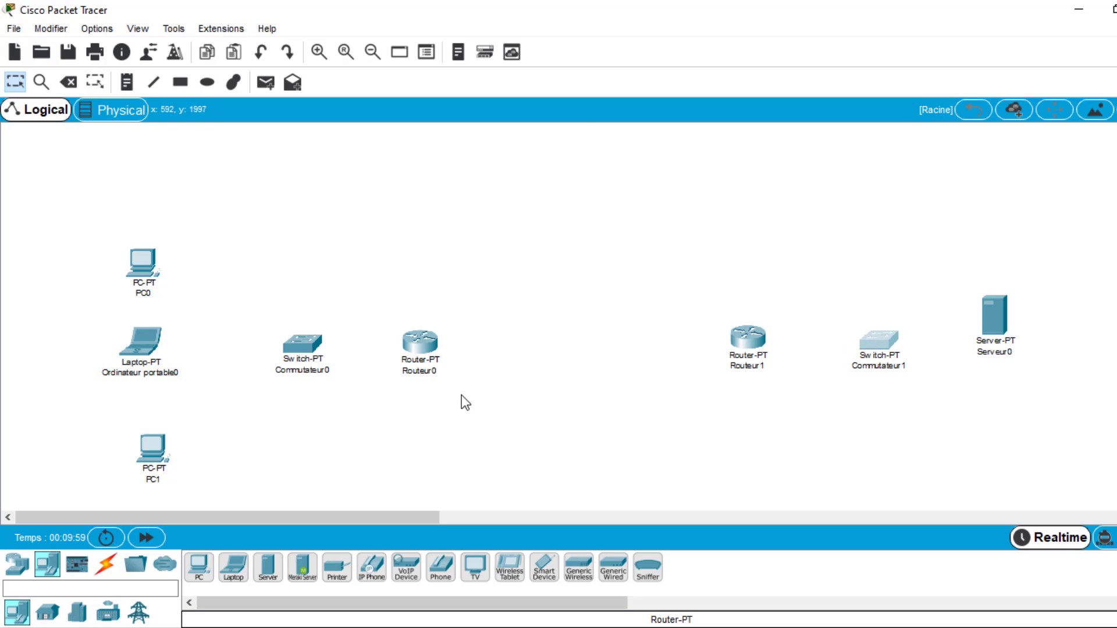
- Connect Routeur0's Serial2/0 to Routeur1's Serial3/0 with a serial DCE cable
{"action": "left_click", "coordinate": [107, 569]}
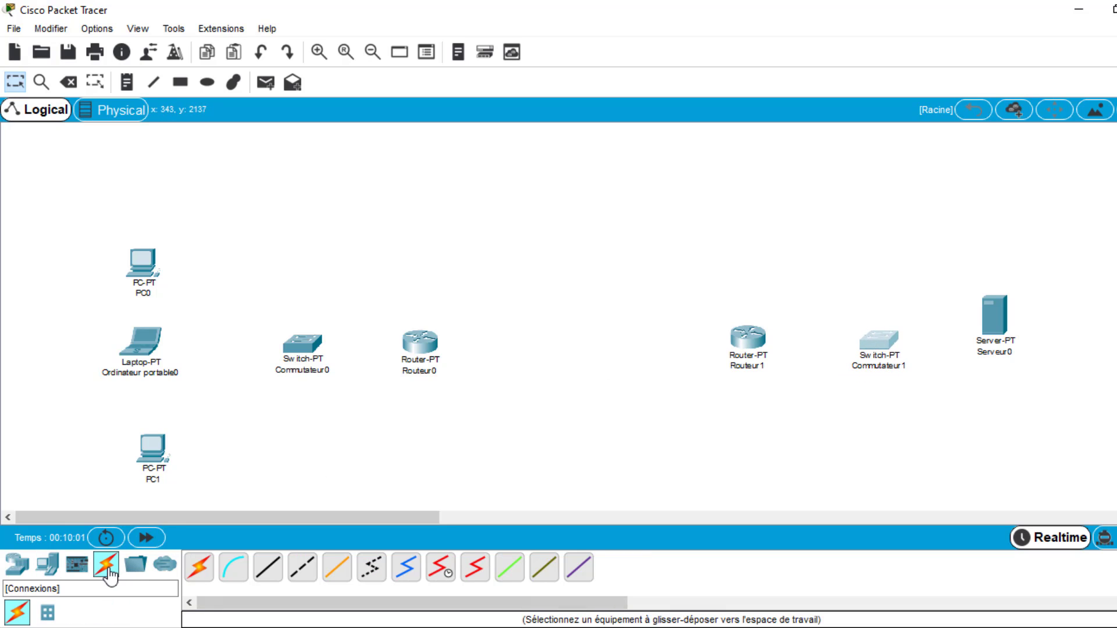
{"action": "left_click", "coordinate": [443, 574]}
{"action": "left_click", "coordinate": [432, 347]}
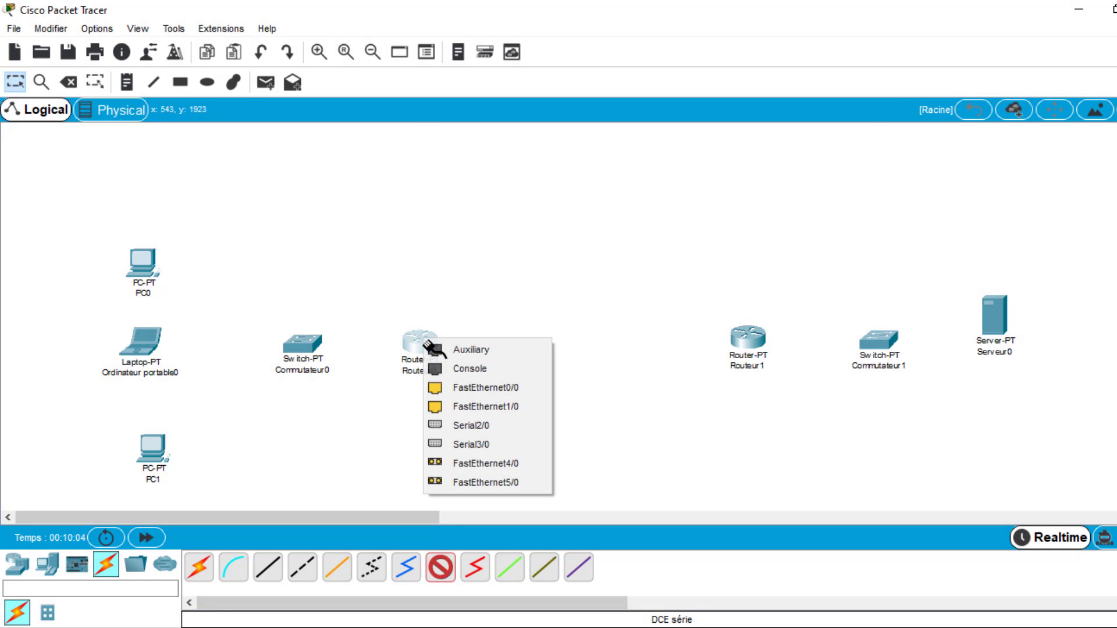
{"action": "left_click", "coordinate": [487, 427]}
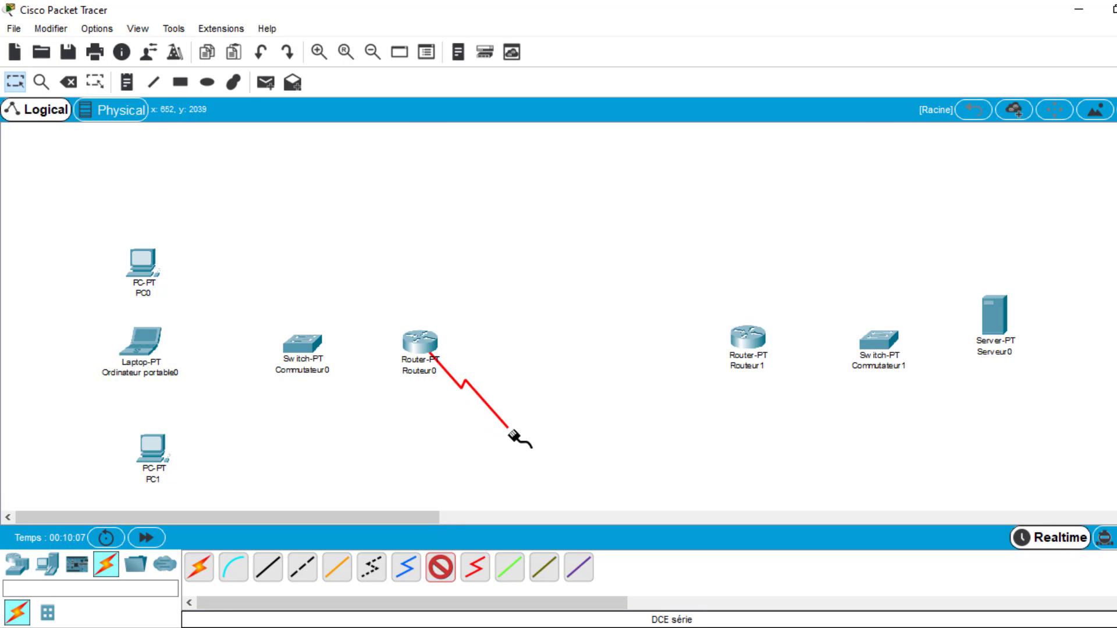
{"action": "left_click", "coordinate": [739, 343]}
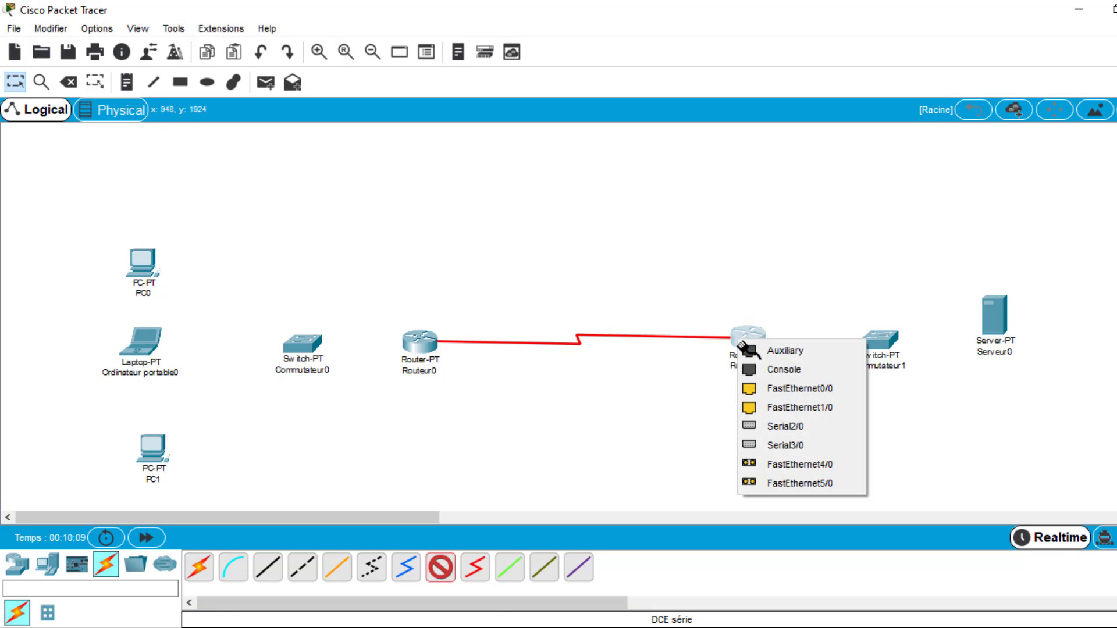
{"action": "left_click", "coordinate": [783, 445]}
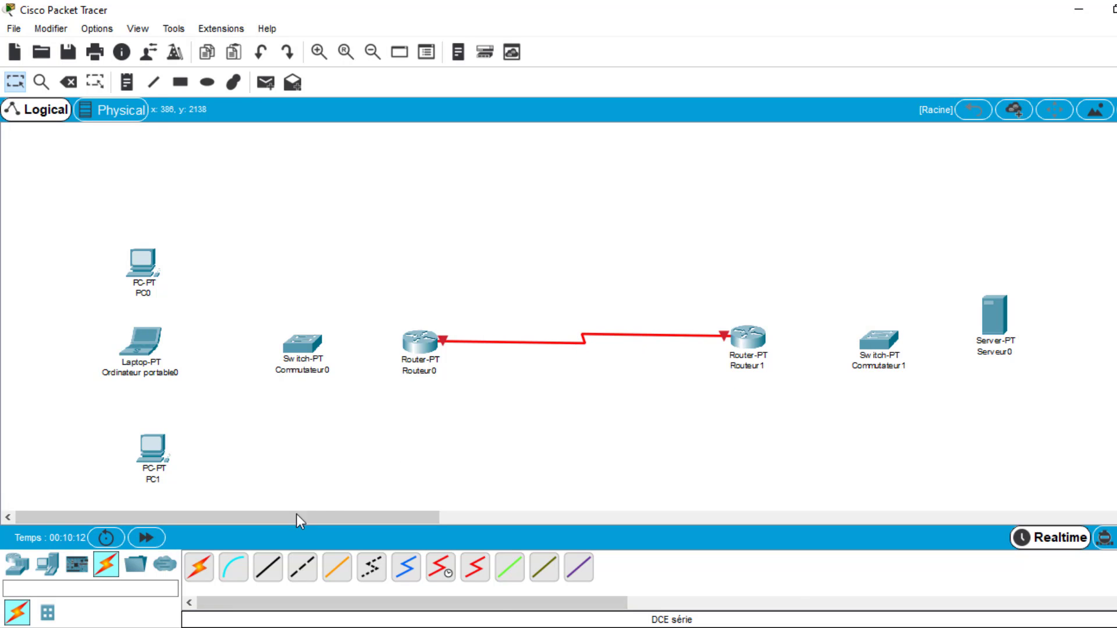
- Connect Commutateur0's FastEthernet0/1 to Routeur0's FastEthernet0/0 with a copper straight-through cable
{"action": "left_click", "coordinate": [268, 568]}
{"action": "left_click", "coordinate": [309, 344]}
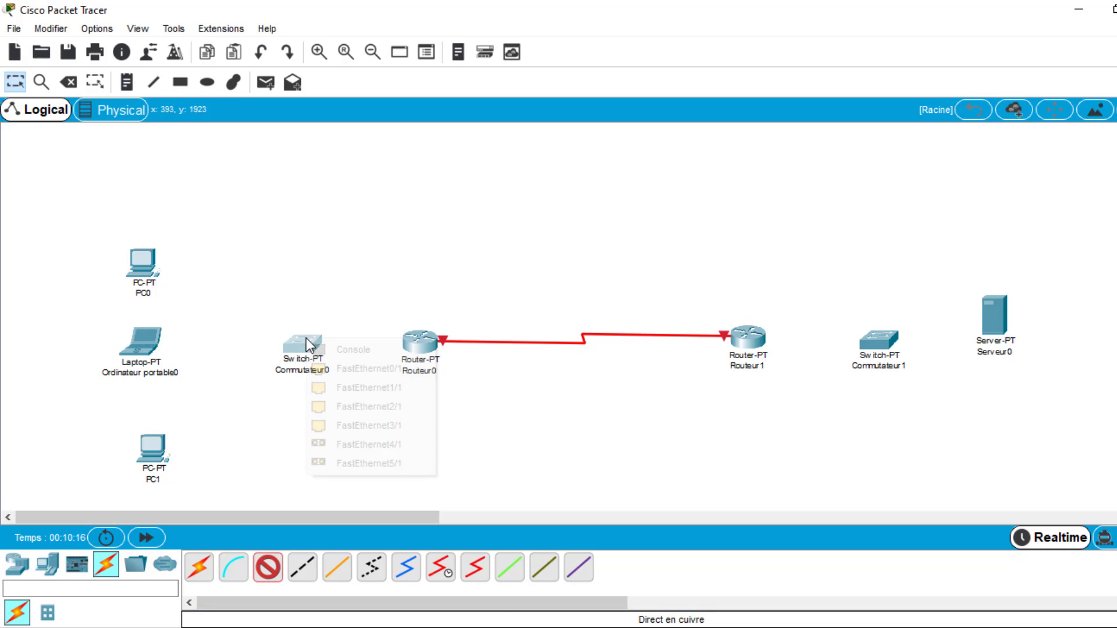
{"action": "left_click", "coordinate": [337, 367]}
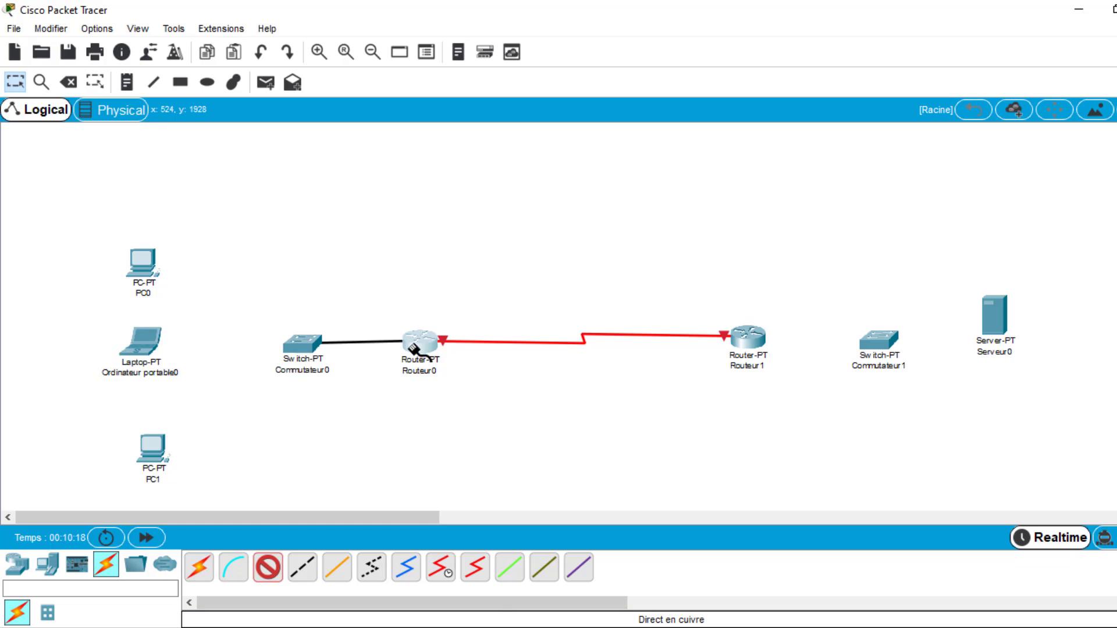
{"action": "left_click", "coordinate": [414, 348]}
{"action": "left_click", "coordinate": [455, 393]}
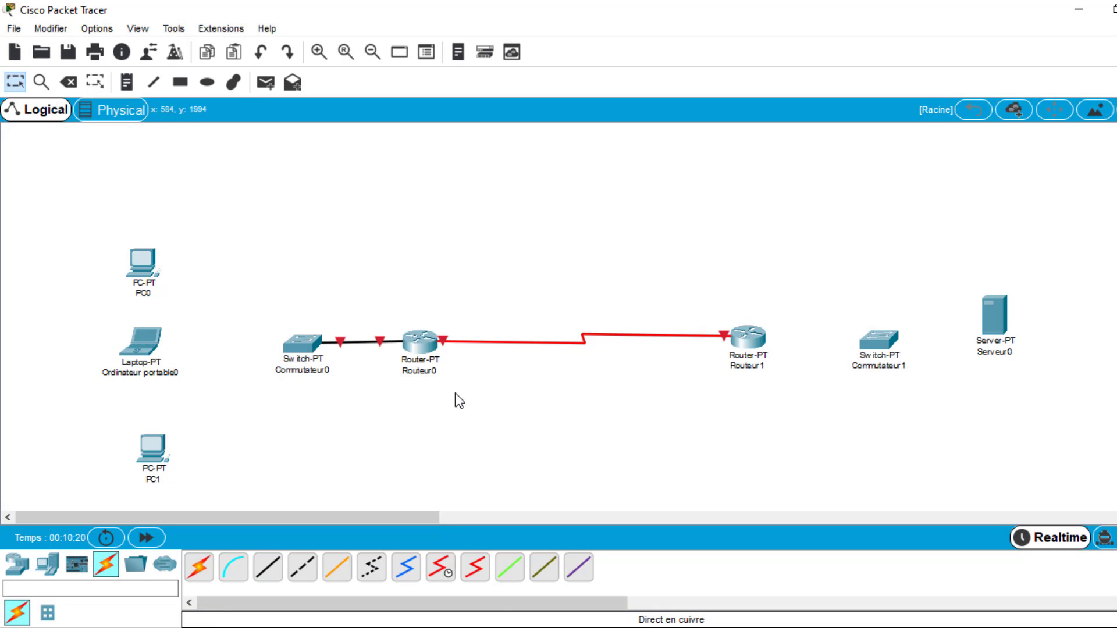
- Connect Routeur1's FastEthernet0/0 to Commutateur1's FastEthernet0/1 with a copper straight-through cable
{"action": "left_click", "coordinate": [269, 568]}
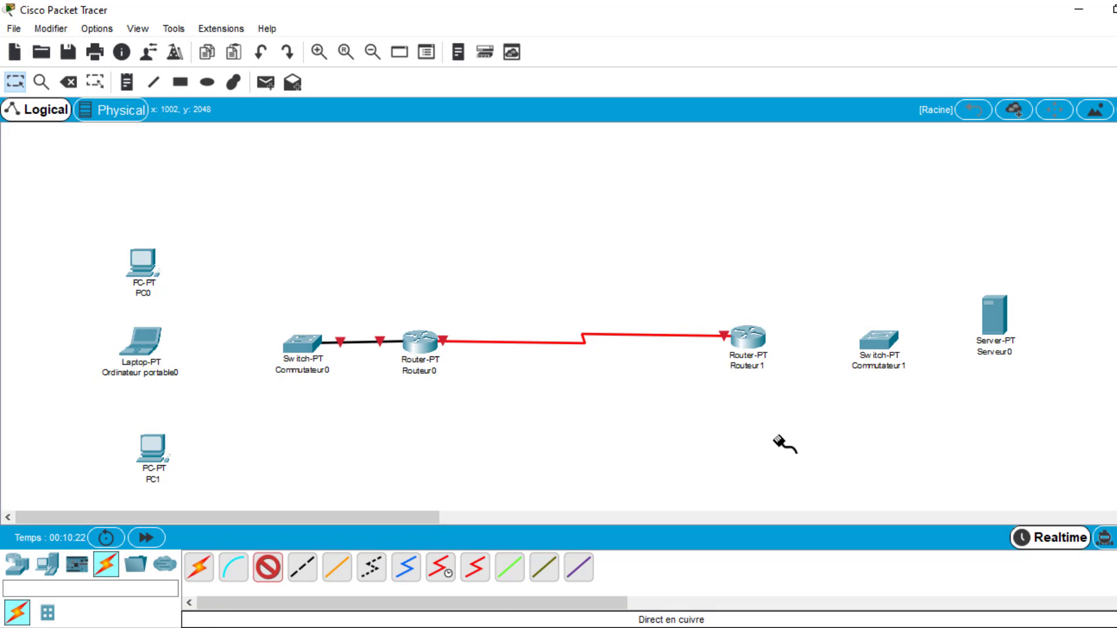
{"action": "left_click", "coordinate": [755, 336]}
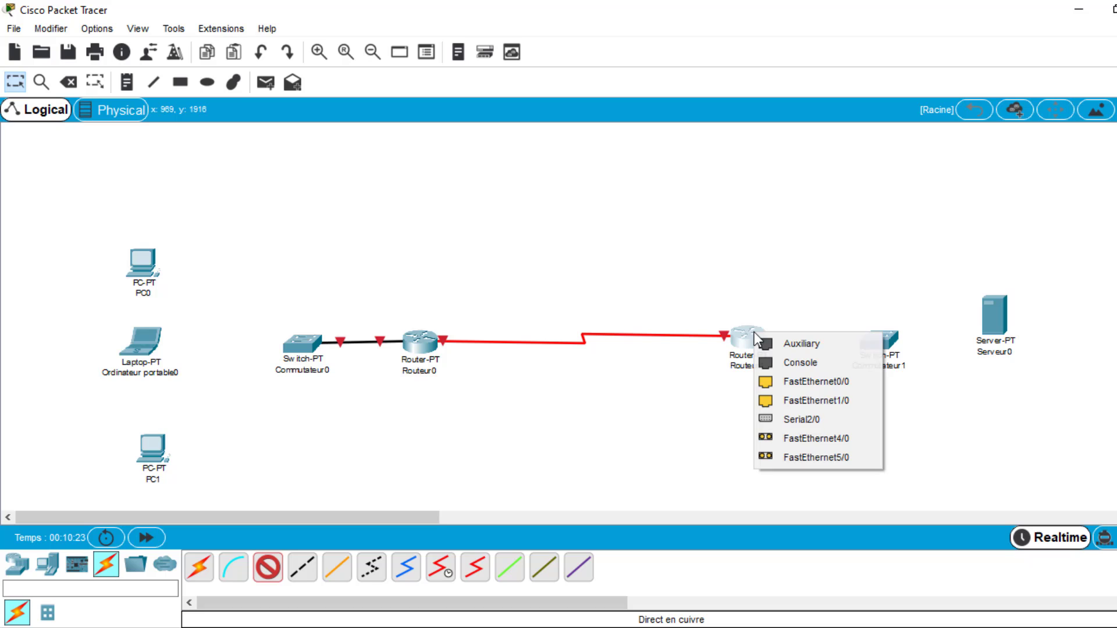
{"action": "left_click", "coordinate": [826, 379]}
{"action": "left_click", "coordinate": [880, 340]}
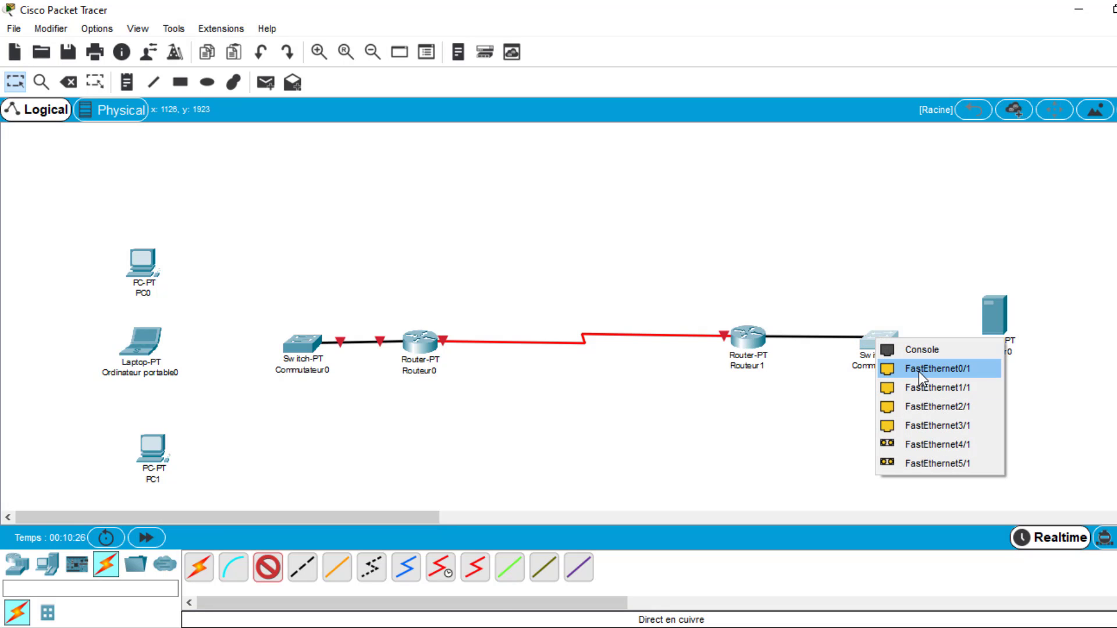
{"action": "left_click", "coordinate": [920, 370]}
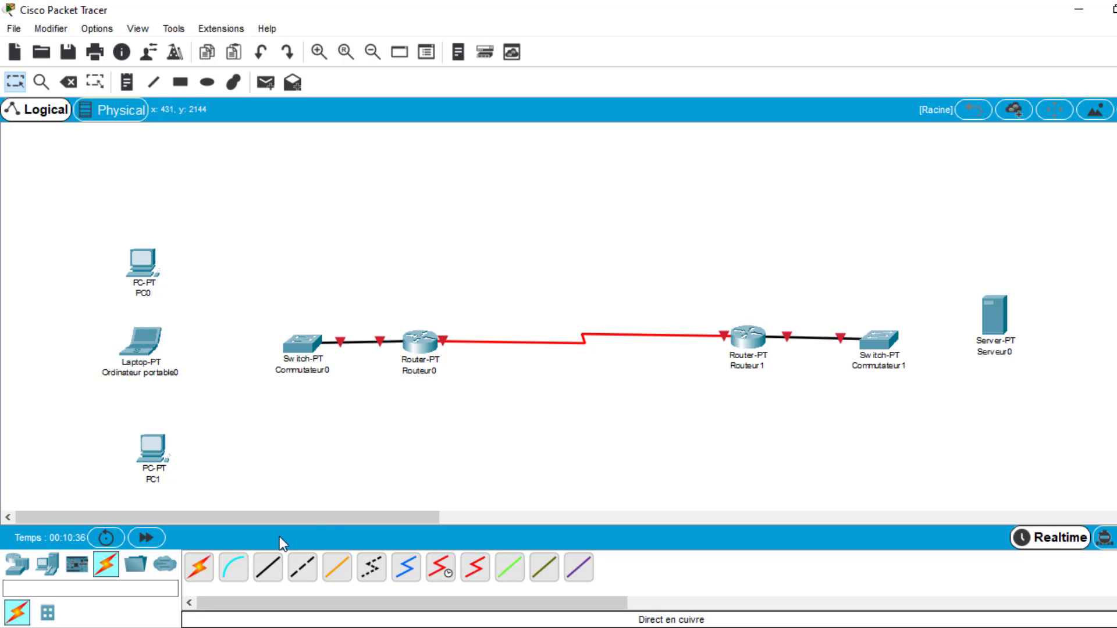
- Connect PC0's FastEthernet0 to Commutateur0's FastEthernet1/1 with a copper straight-through cable
{"action": "left_click", "coordinate": [268, 568]}
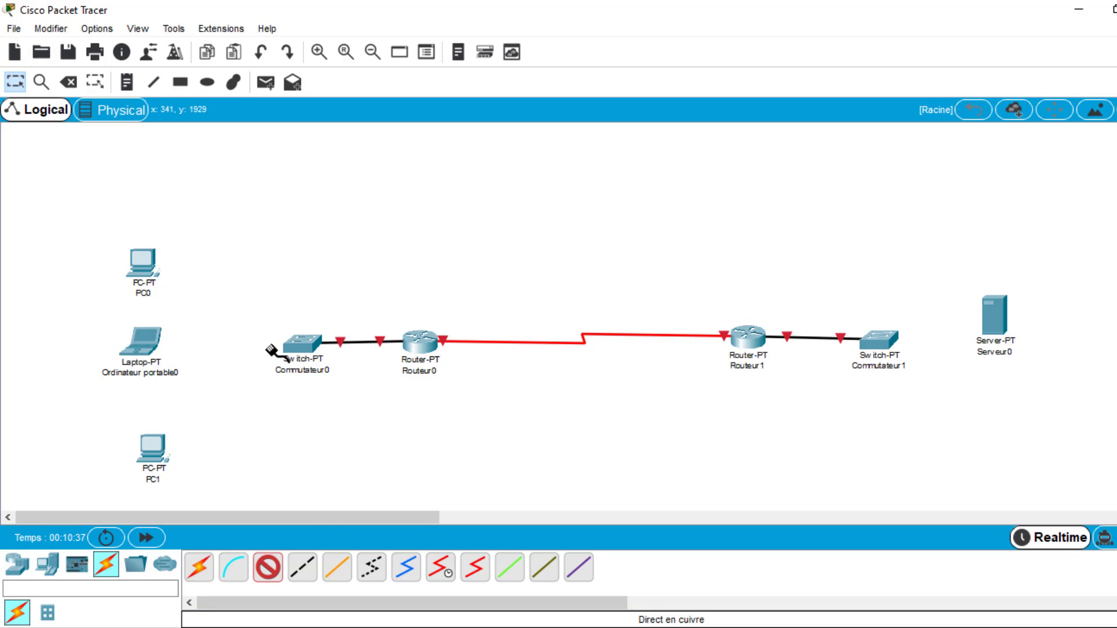
{"action": "left_click", "coordinate": [149, 264]}
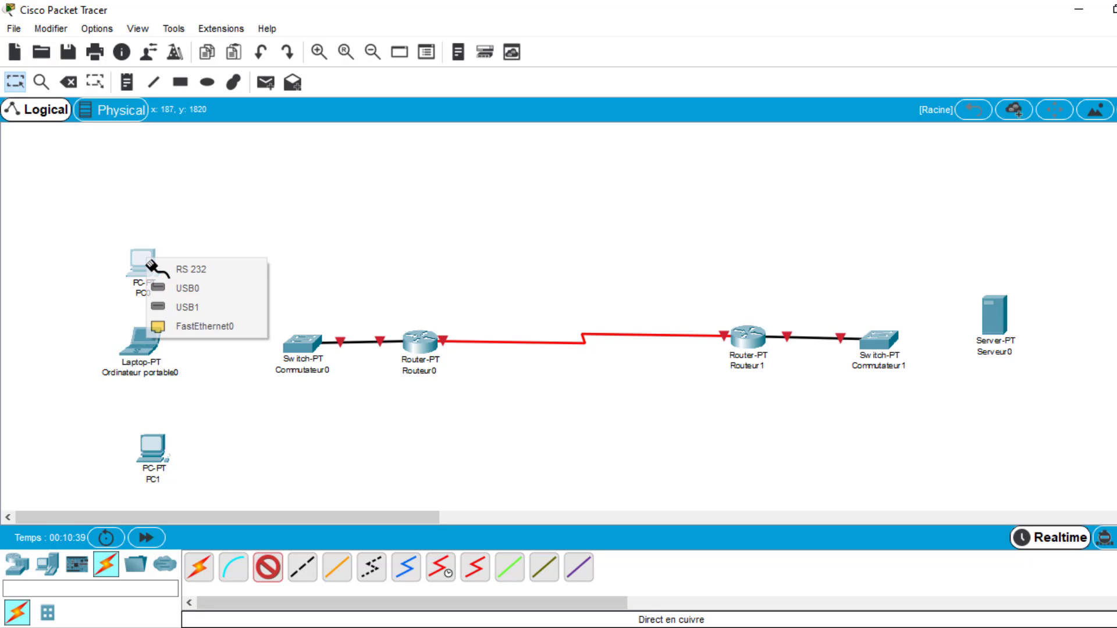
{"action": "left_click", "coordinate": [228, 330]}
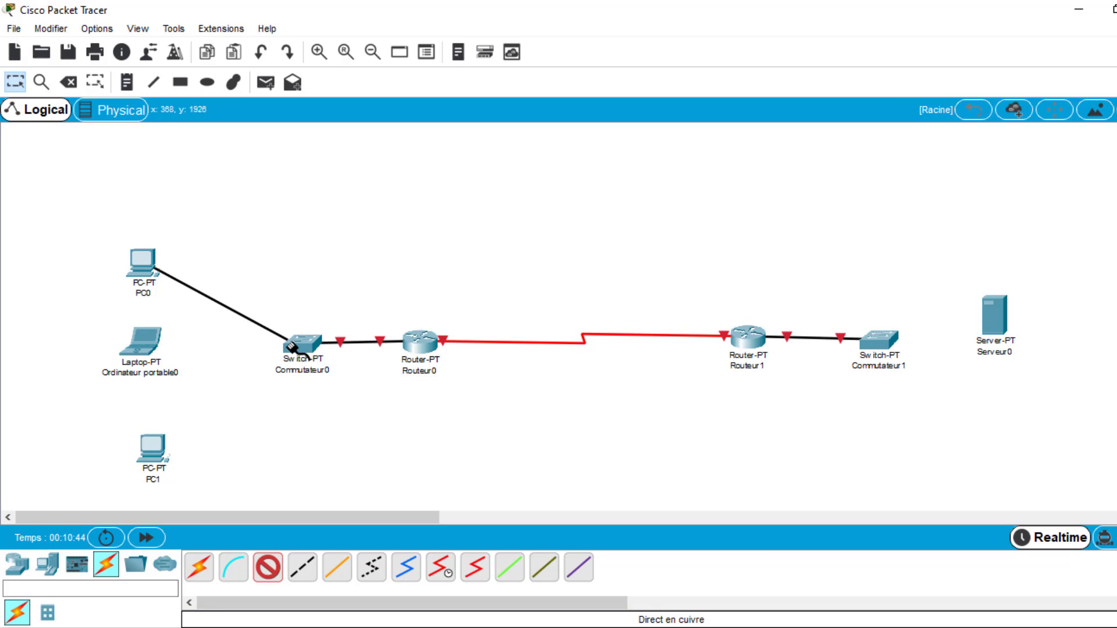
{"action": "left_click", "coordinate": [298, 348]}
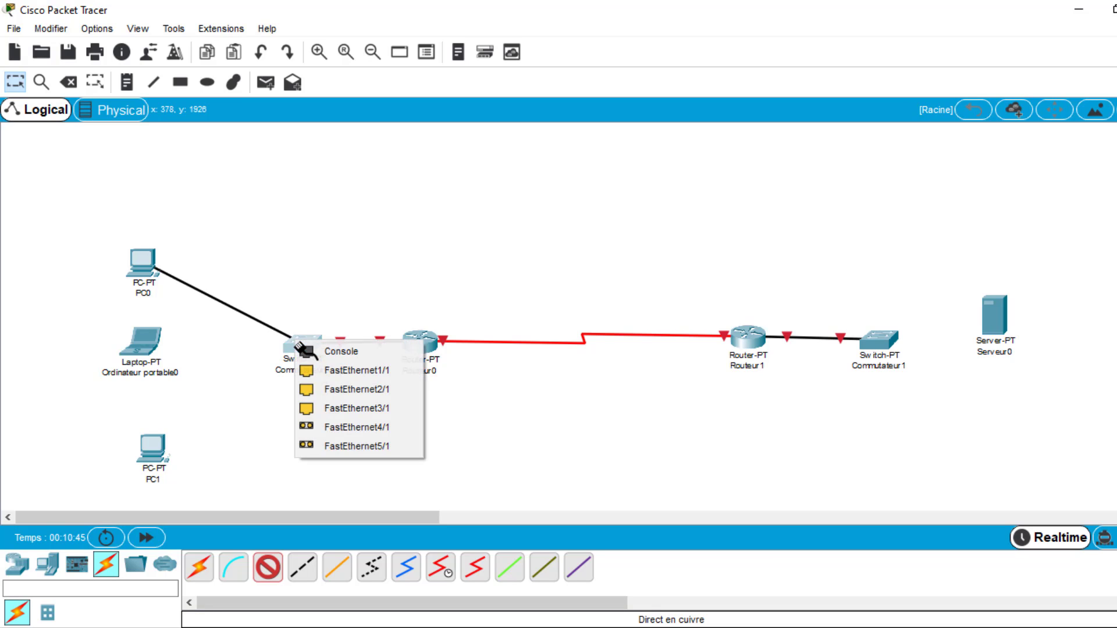
{"action": "left_click", "coordinate": [340, 371]}
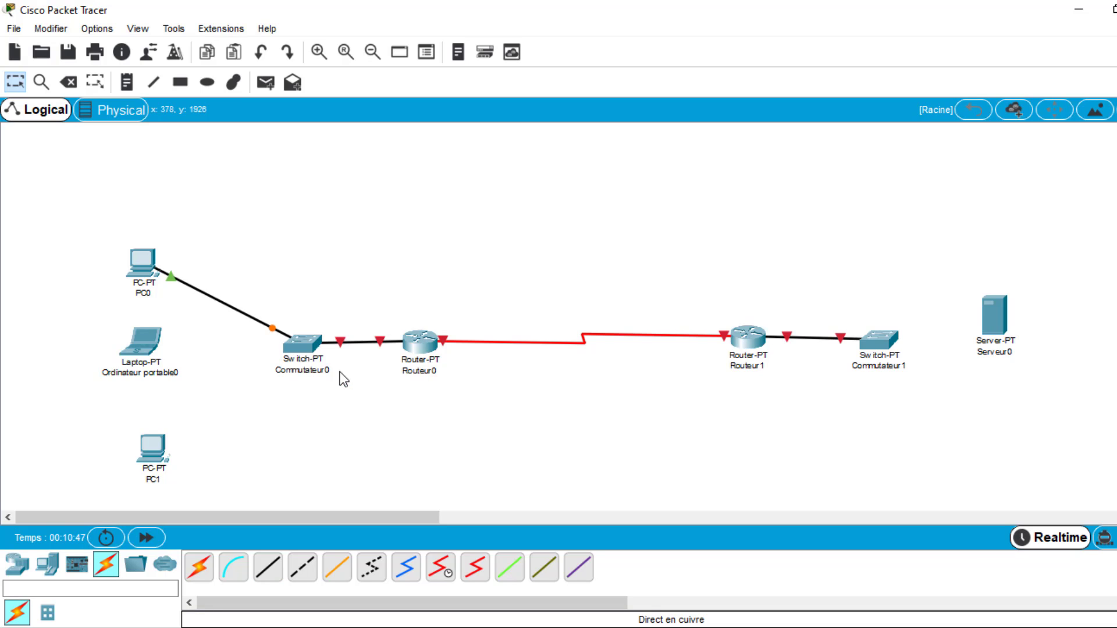
- Connect the laptop's FastEthernet0 to Commutateur0's FastEthernet2/1 with a copper straight-through cable
{"action": "left_click", "coordinate": [268, 568]}
{"action": "left_click", "coordinate": [149, 351]}
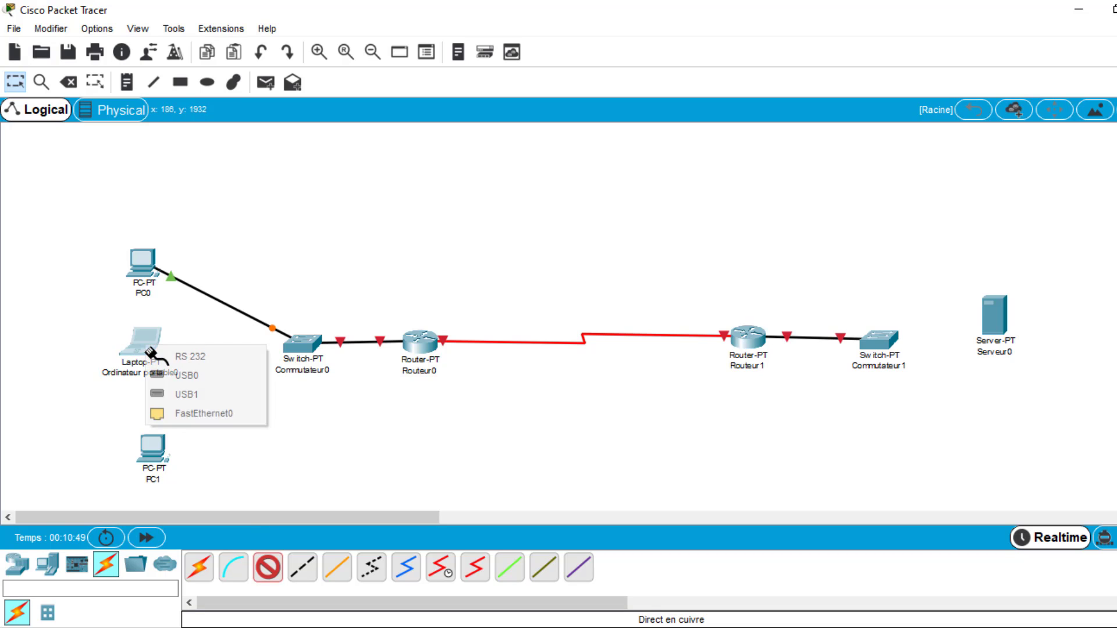
{"action": "left_click", "coordinate": [208, 413]}
{"action": "left_click", "coordinate": [293, 348]}
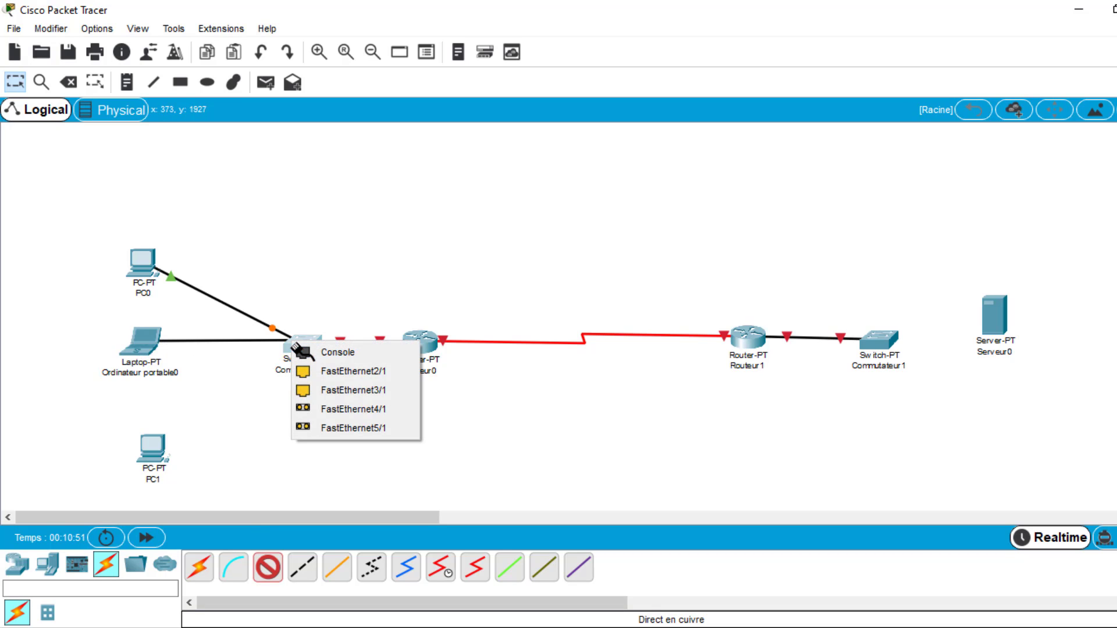
{"action": "left_click", "coordinate": [324, 373]}
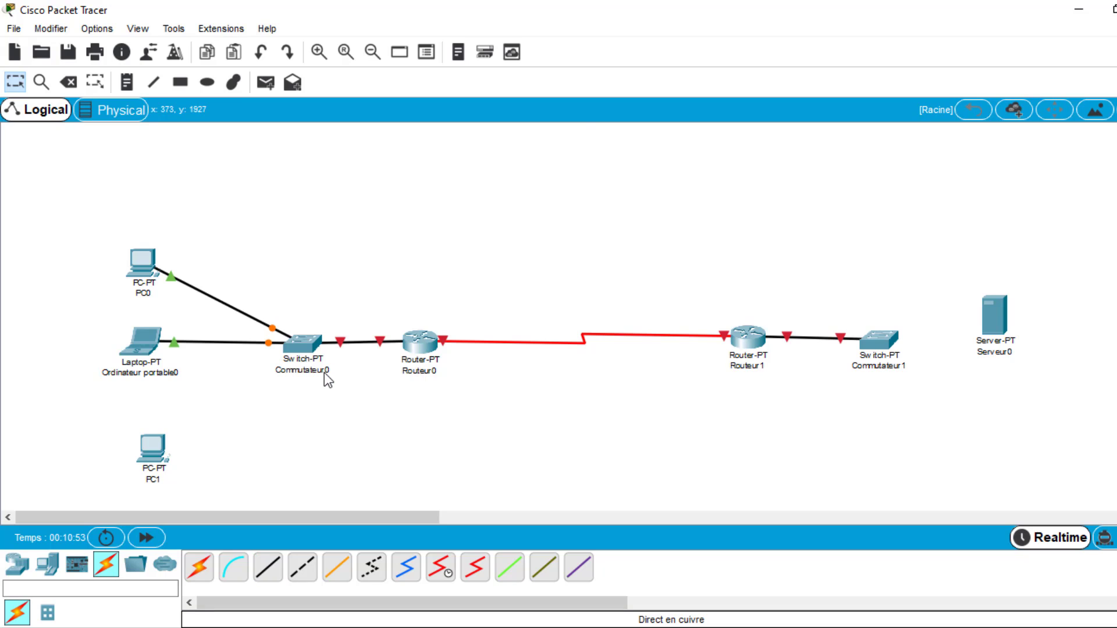
- Connect PC1's FastEthernet0 to Commutateur0's FastEthernet3/1 with a copper straight-through cable
{"action": "left_click", "coordinate": [267, 568]}
{"action": "left_click", "coordinate": [153, 452]}
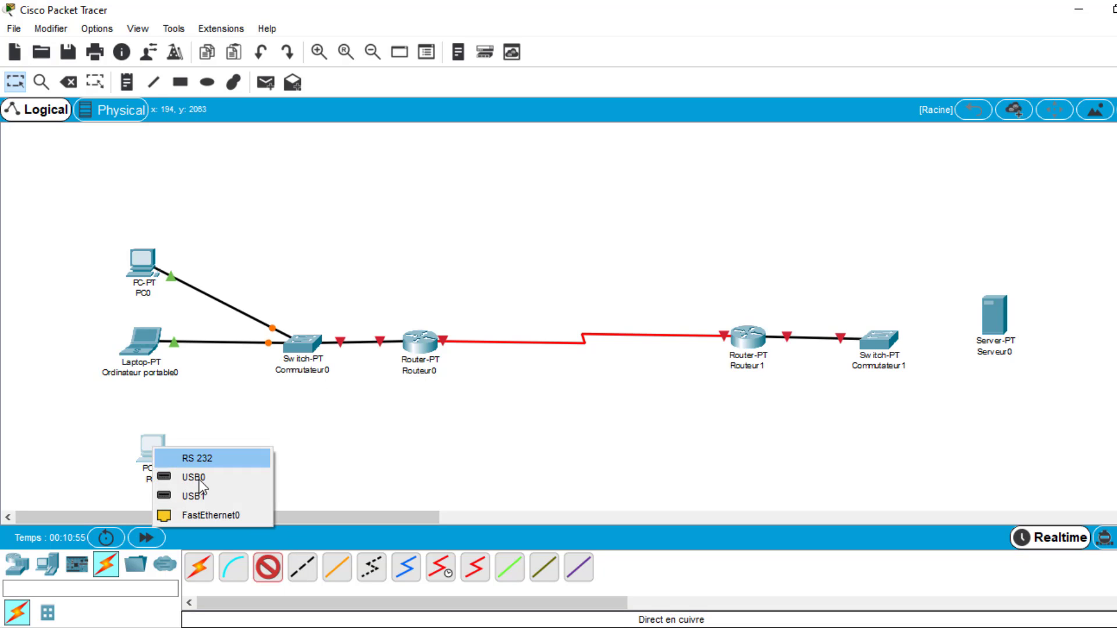
{"action": "left_click", "coordinate": [210, 509]}
{"action": "left_click", "coordinate": [302, 359]}
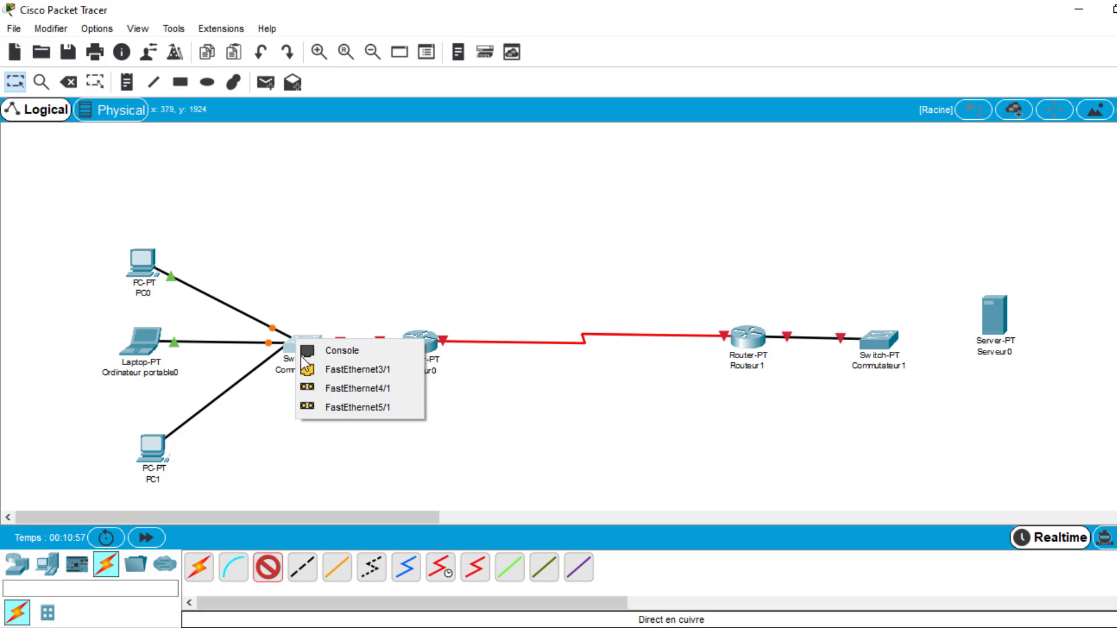
{"action": "left_click", "coordinate": [330, 372]}
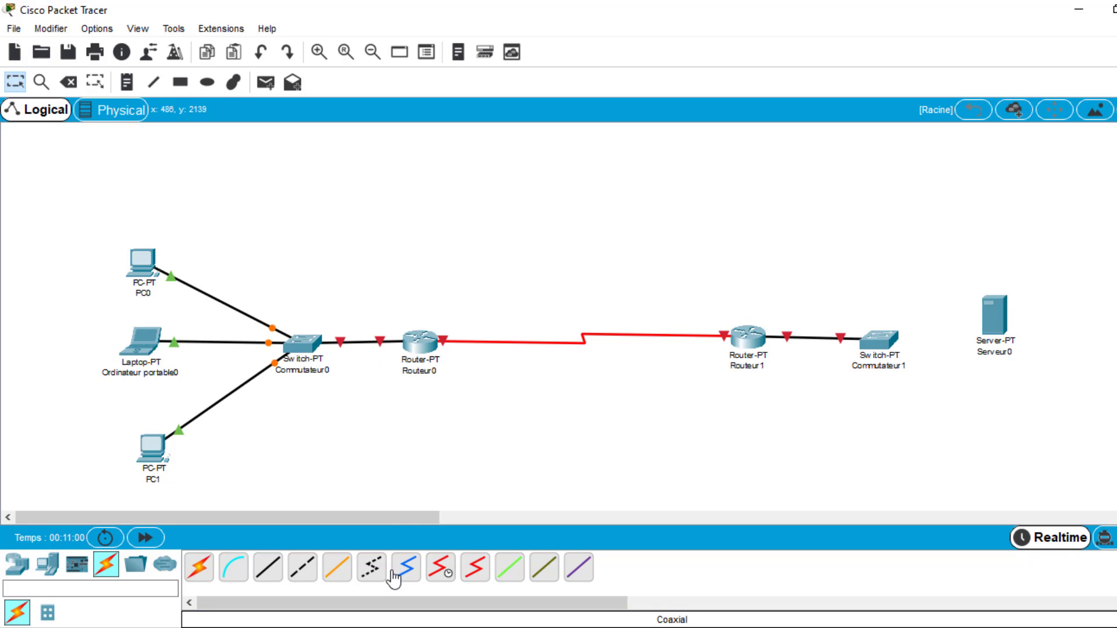
- Connect Serveur0 to Commutateur1's FastEthernet1/1 with a copper straight-through cable
{"action": "left_click", "coordinate": [282, 574]}
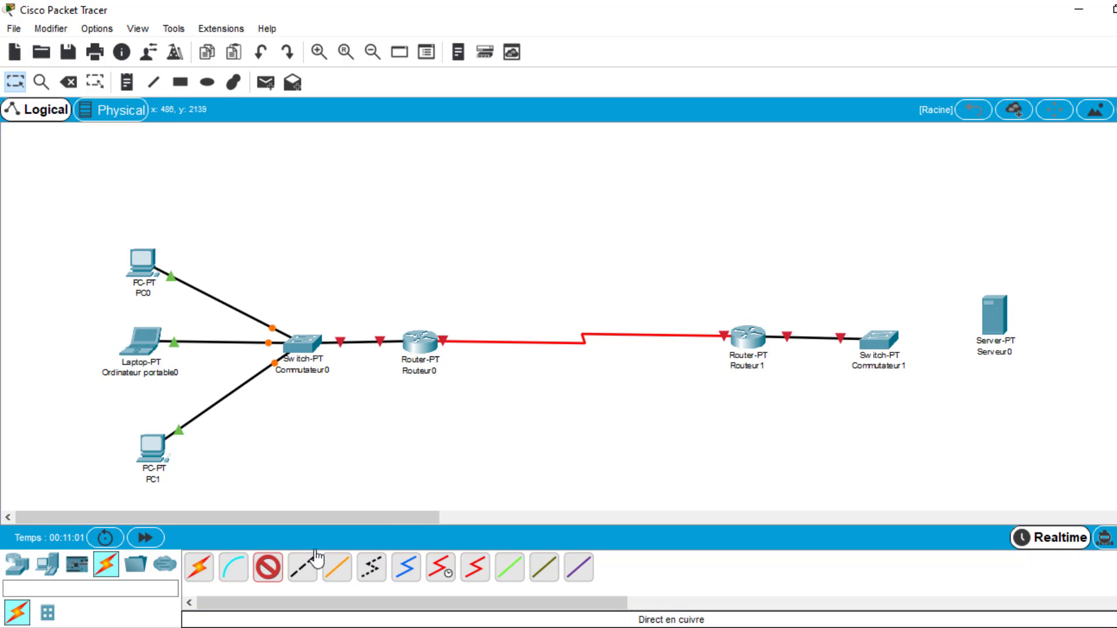
{"action": "left_click", "coordinate": [991, 326]}
{"action": "left_click", "coordinate": [1033, 334]}
{"action": "left_click", "coordinate": [885, 341]}
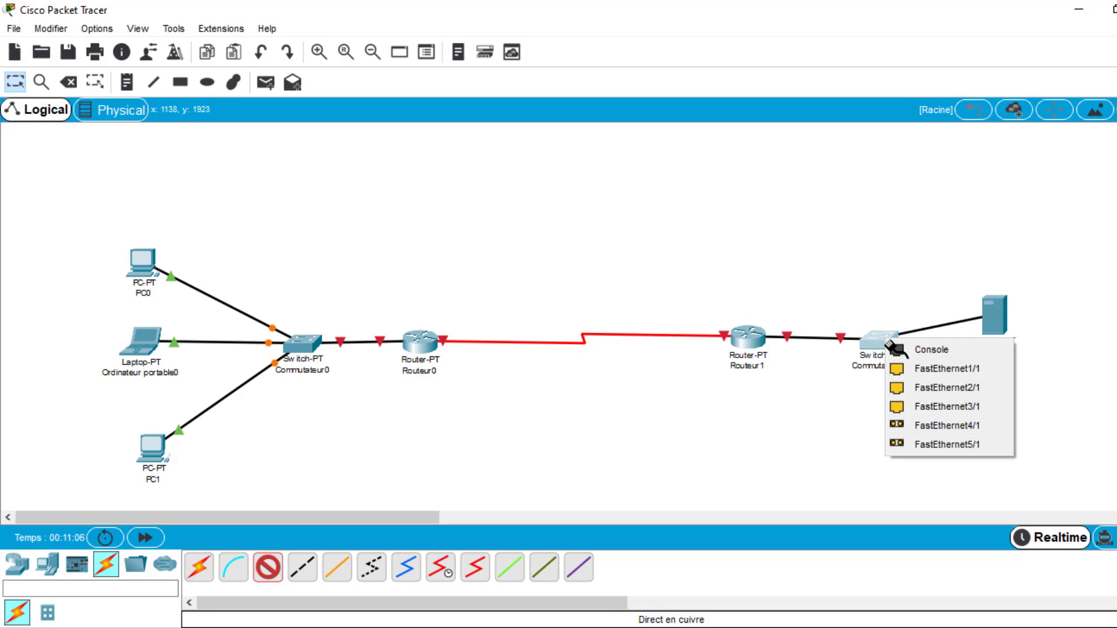
{"action": "left_click", "coordinate": [944, 368]}
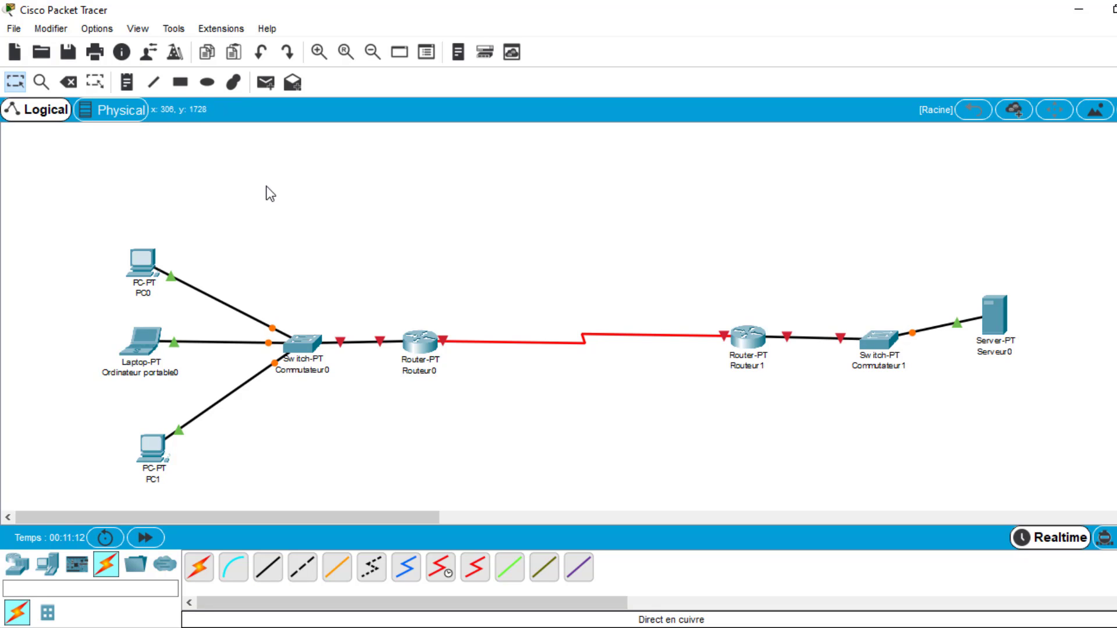
- Draw three unfilled rectangles around the PCs with Commutateur0, Commutateur1 with the server, and the serial link between the routers
{"action": "left_click", "coordinate": [180, 82]}
{"action": "mouse_move", "coordinate": [75, 234]}
{"action": "left_mouse_down"}
{"action": "mouse_move", "coordinate": [277, 494]}
{"action": "mouse_move", "coordinate": [342, 472]}
{"action": "mouse_move", "coordinate": [349, 497]}
{"action": "mouse_move", "coordinate": [399, 491]}
{"action": "mouse_move", "coordinate": [351, 497]}
{"action": "left_mouse_up"}
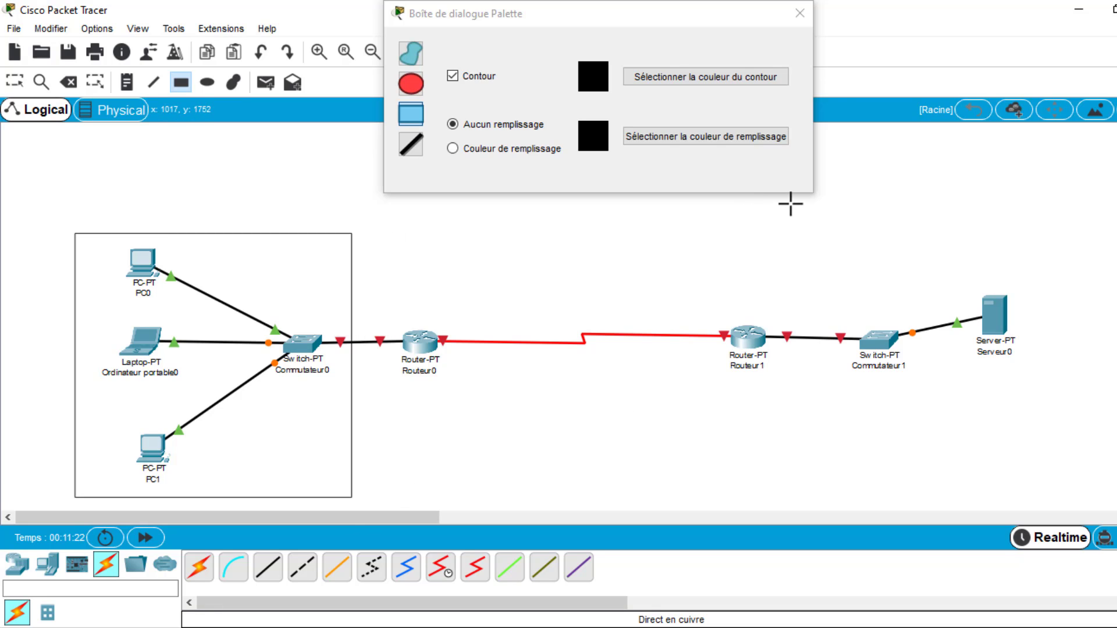
{"action": "mouse_move", "coordinate": [798, 199]}
{"action": "left_mouse_down"}
{"action": "mouse_move", "coordinate": [1086, 522]}
{"action": "mouse_move", "coordinate": [1103, 492]}
{"action": "left_mouse_up"}
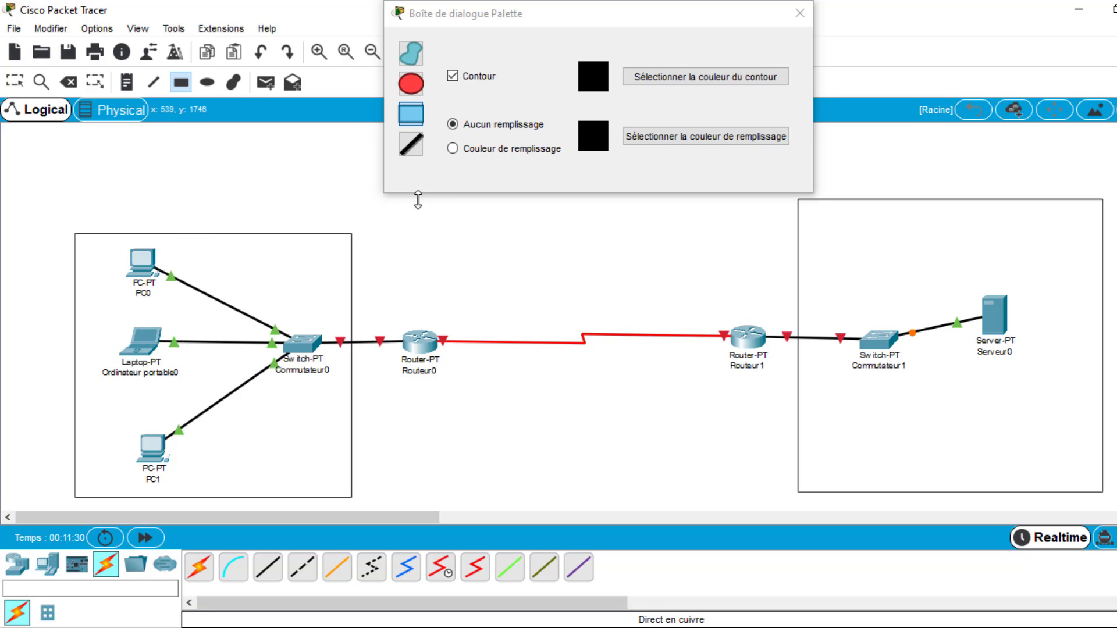
{"action": "left_click_drag", "start_coordinate": [418, 201], "coordinate": [750, 493]}
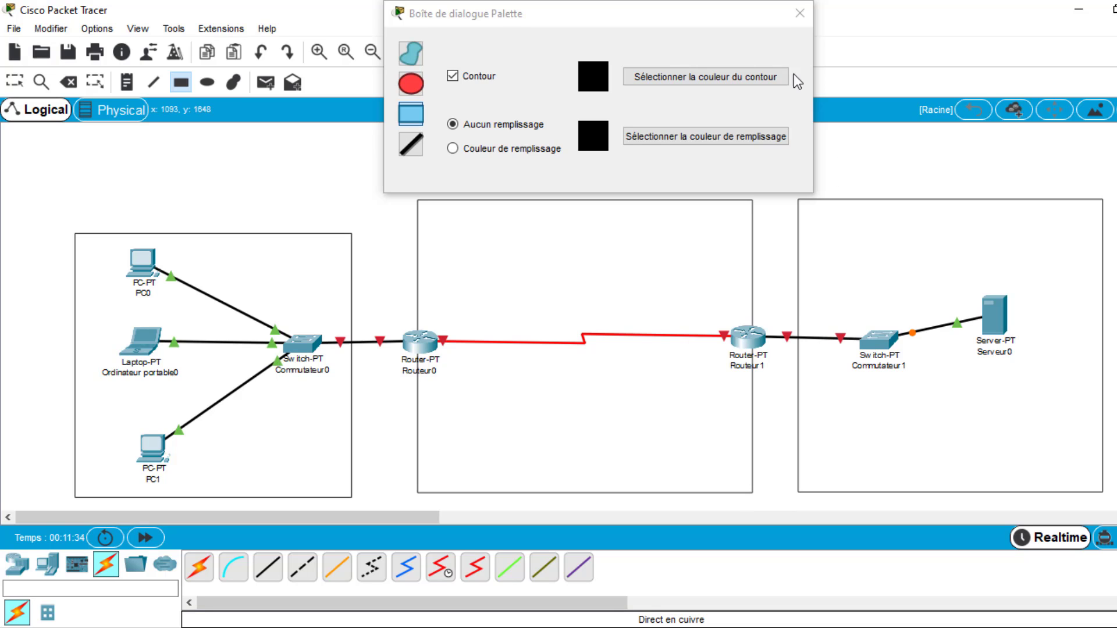
{"action": "left_click", "coordinate": [799, 13]}
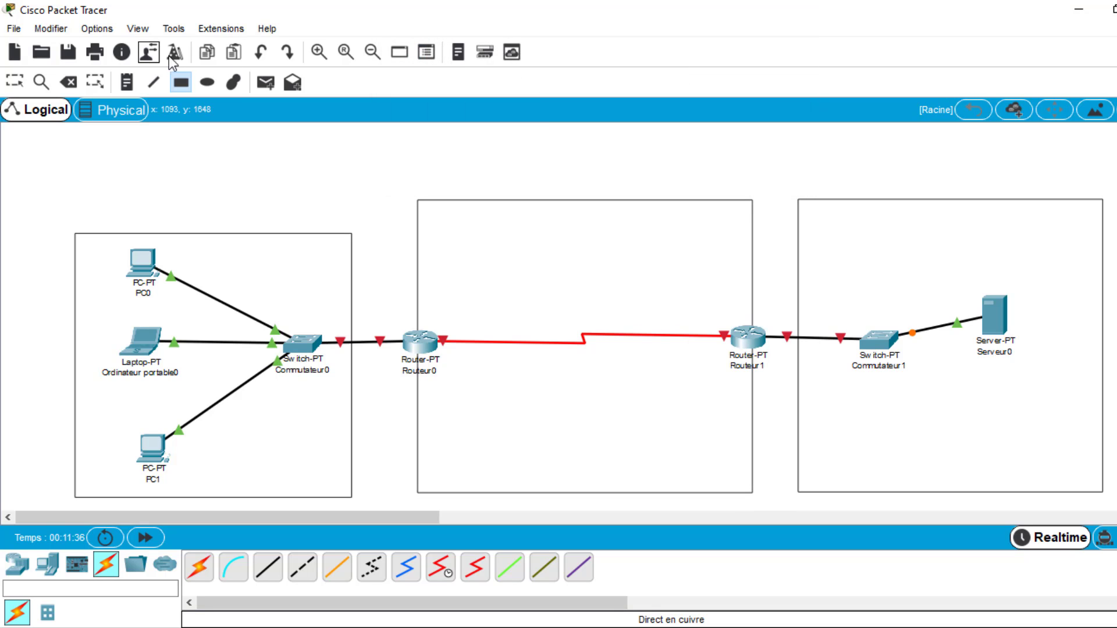
- Add the text note "Réseau 0:" above the rectangle around the PCs and Commutateur0
{"action": "left_click", "coordinate": [131, 212]}
{"action": "type", "text": "Ré"}
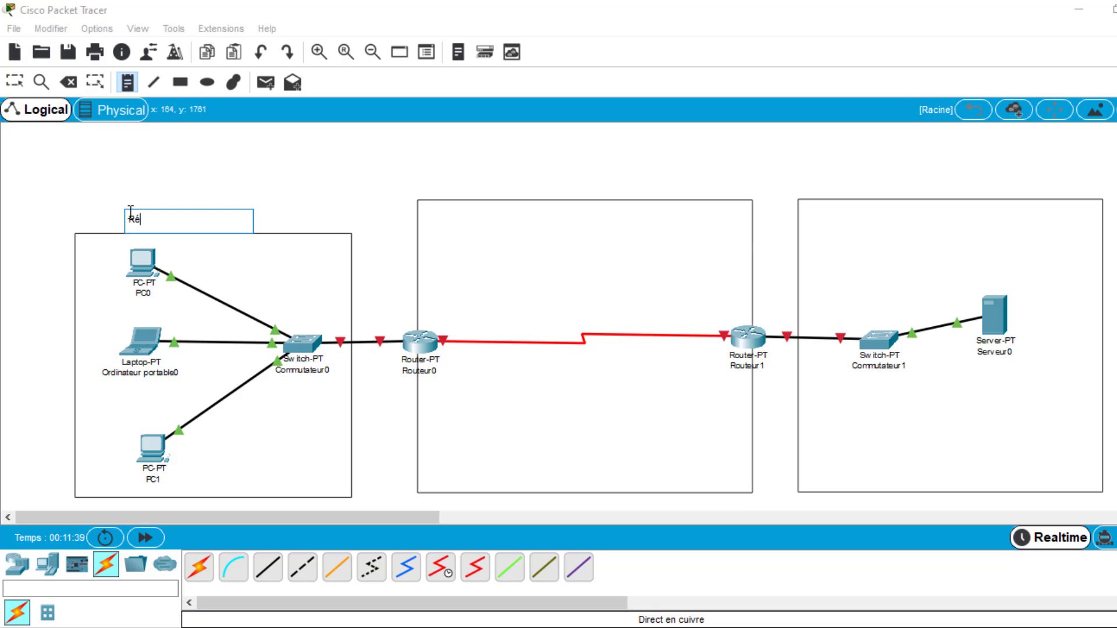
{"action": "type", "text": "seau 0:"}
- Copy the "Réseau 0:" text into a new note above the server network's rectangle and change it to "Réseau 1:"
{"action": "left_click_drag", "start_coordinate": [178, 221], "coordinate": [114, 222]}
{"action": "key", "text": "ctrl+c"}
{"action": "left_click", "coordinate": [890, 189]}
{"action": "key", "text": "ctrl+v"}
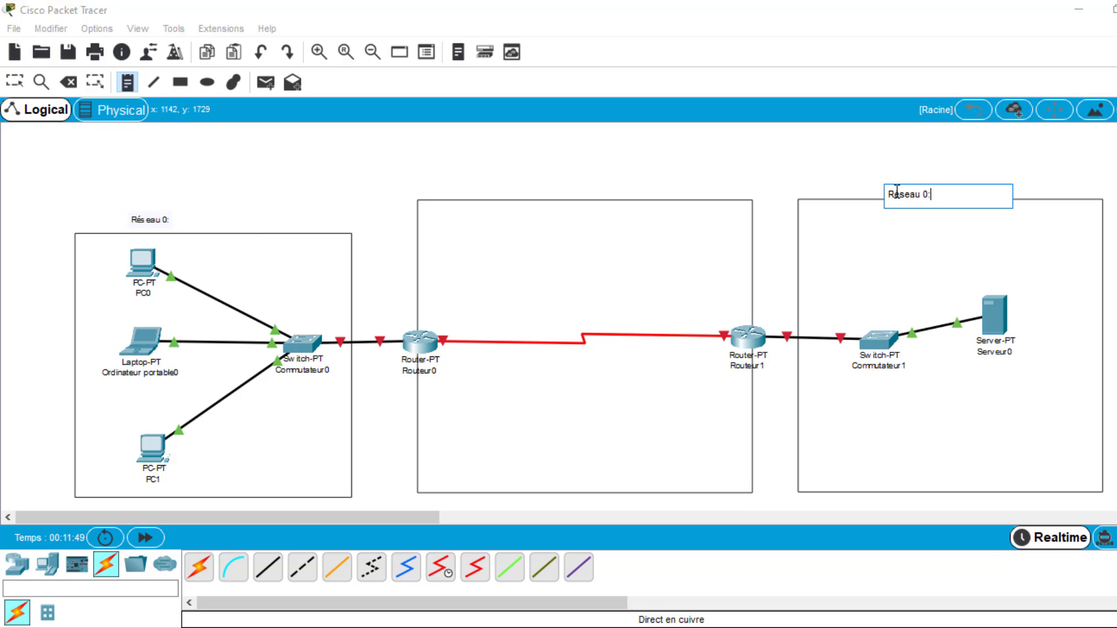
{"action": "left_click_drag", "start_coordinate": [930, 187], "coordinate": [927, 192]}
{"action": "key", "text": "ctrl+c"}
{"action": "left_click", "coordinate": [928, 193]}
{"action": "key", "text": "BackSpace"}
{"action": "type", "text": "1"}
- Add the note "Réseau public:" above the rectangle between the two routers, reusing the copied text
{"action": "left_click", "coordinate": [499, 178]}
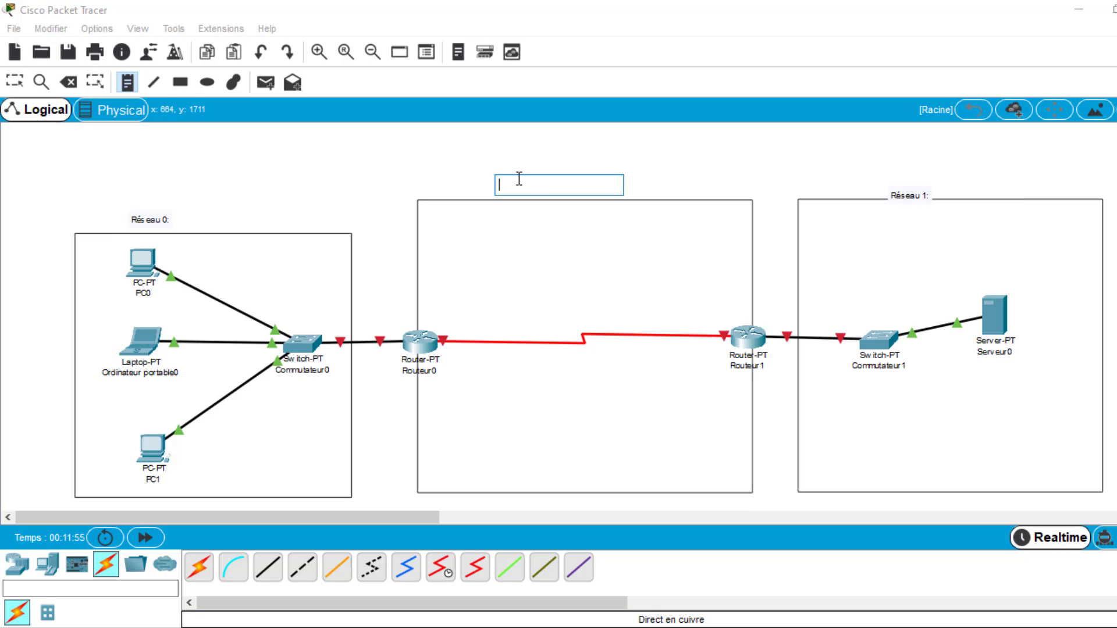
{"action": "key", "text": "ctrl+v"}
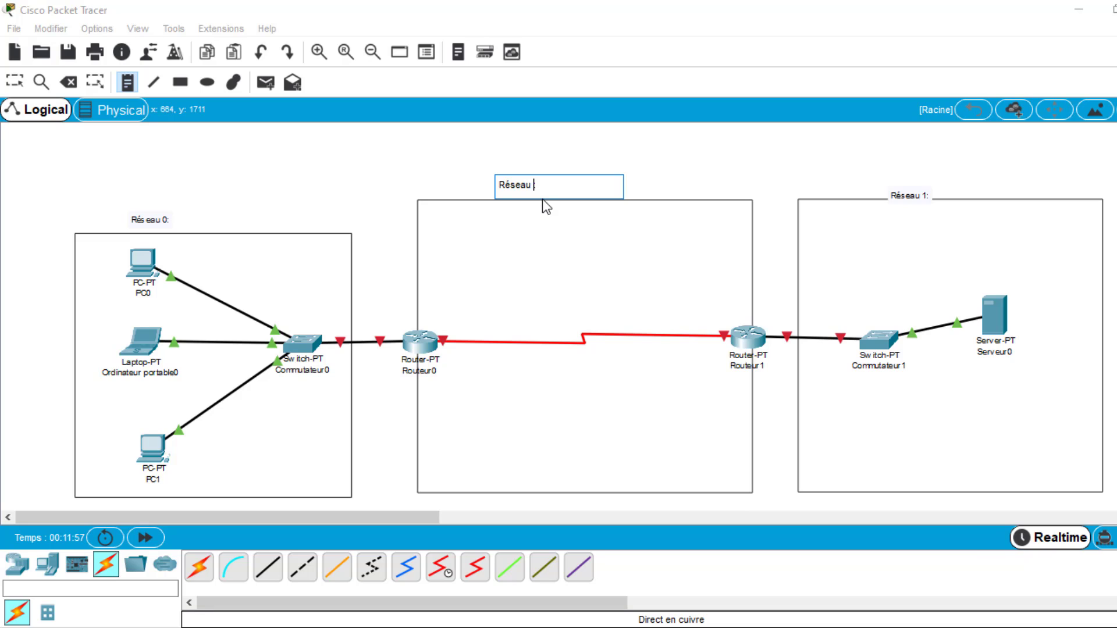
{"action": "type", "text": "public:"}
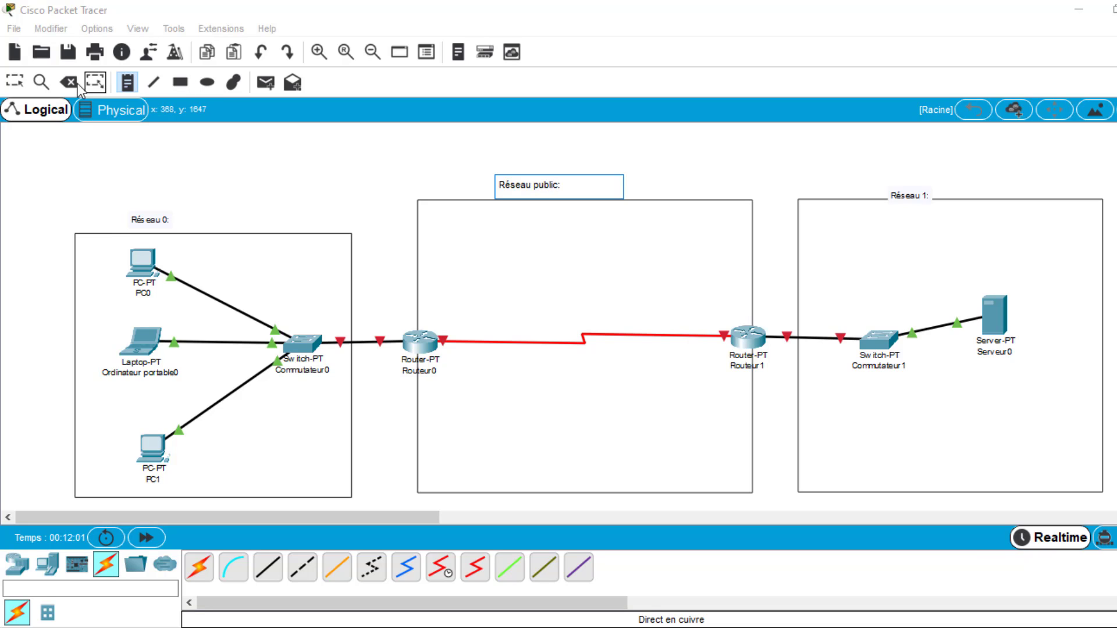
- Move the three network notes slightly higher and closer to the middle of their rectangles
{"action": "left_click", "coordinate": [15, 82]}
{"action": "left_click_drag", "start_coordinate": [156, 220], "coordinate": [182, 208]}
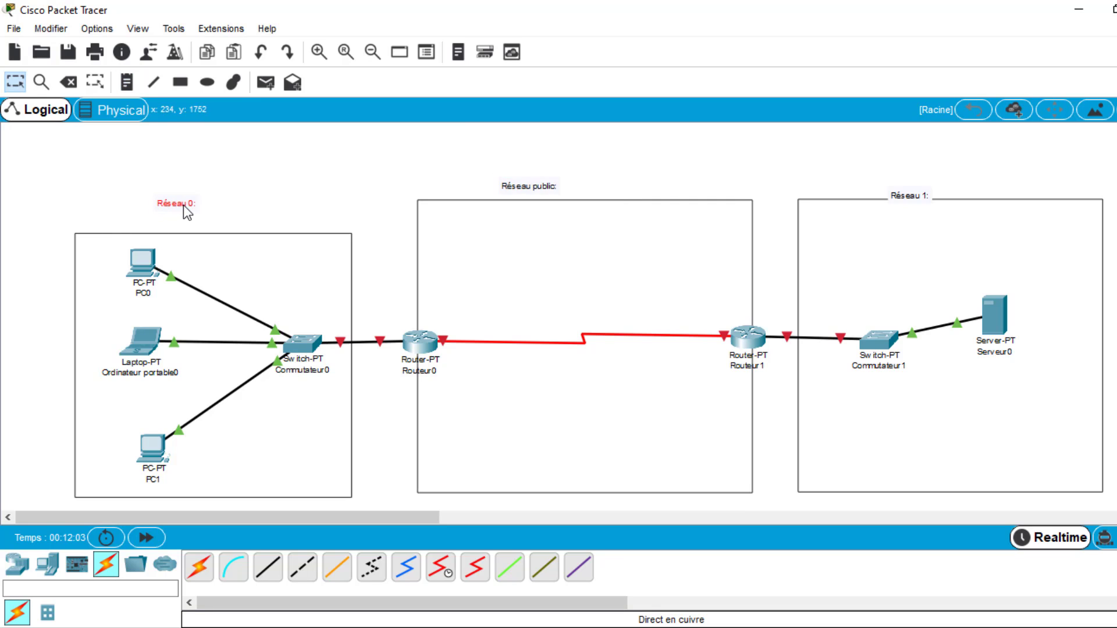
{"action": "left_click_drag", "start_coordinate": [549, 186], "coordinate": [598, 174]}
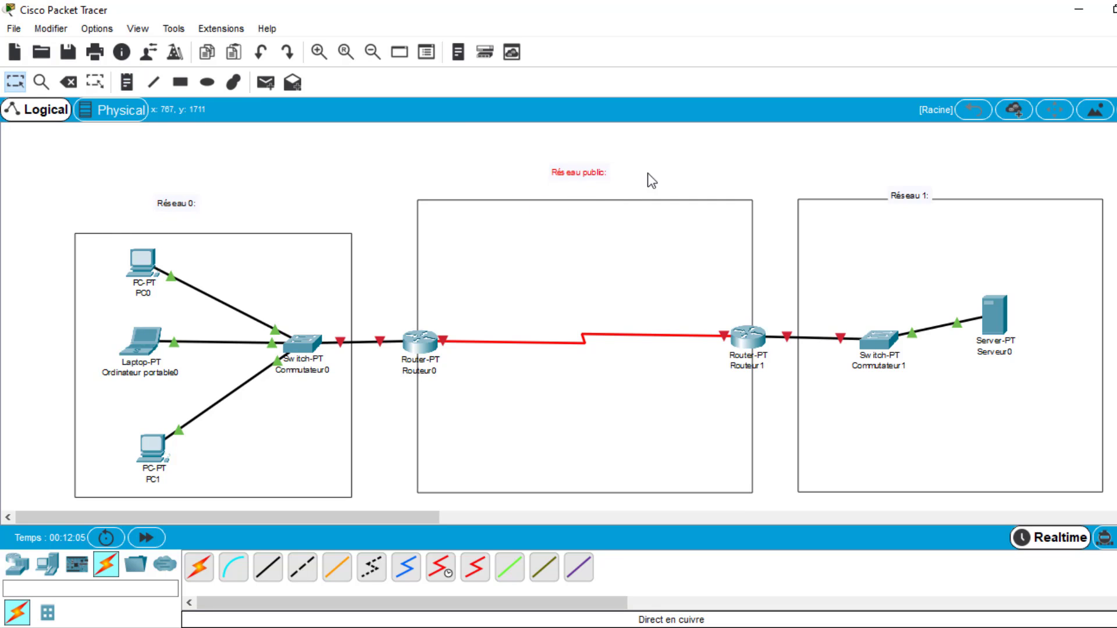
{"action": "left_click_drag", "start_coordinate": [921, 196], "coordinate": [934, 181]}
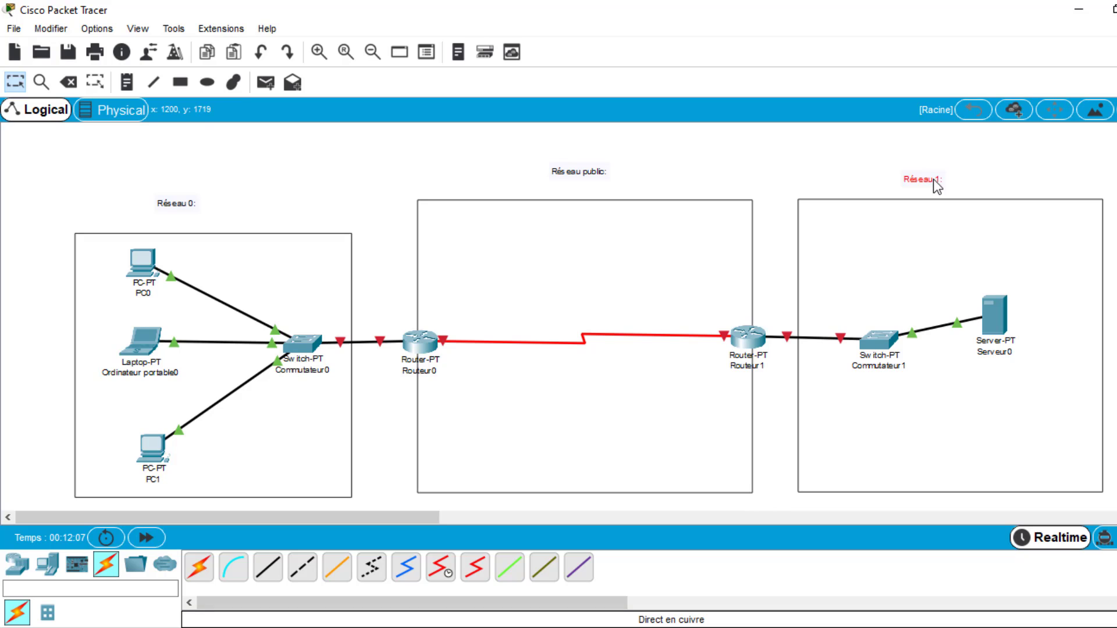
- Add the network address 192.168.1.0 to the "Réseau 0:" note
{"action": "double_click", "coordinate": [196, 203]}
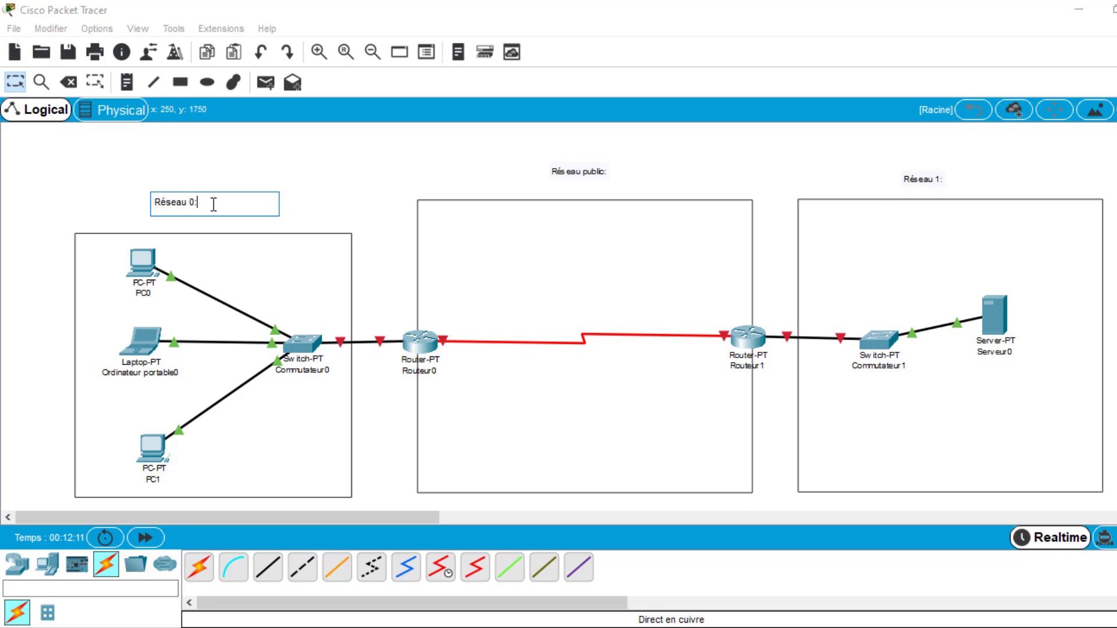
{"action": "type", "text": "192.168.1.0"}
- Add the network address 192.168.2.0 to the "Réseau 1:" note
{"action": "left_click", "coordinate": [943, 180]}
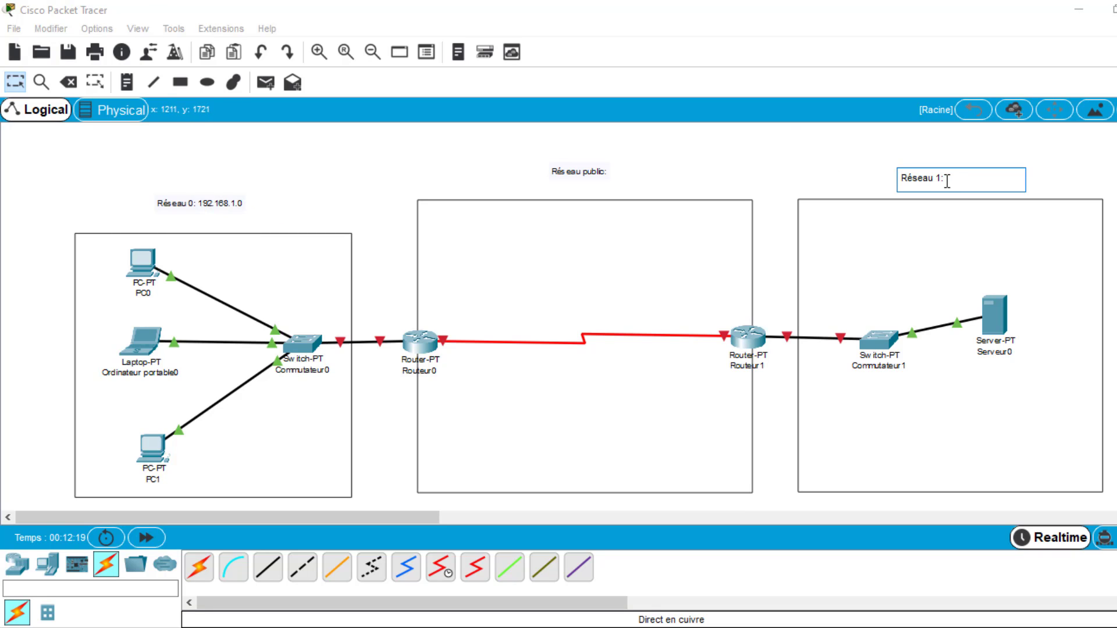
{"action": "type", "text": "192.168.2.0"}
- Complete the public network note so it reads "Réseau public: 80.0.0.0" and finish editing it
{"action": "left_click", "coordinate": [608, 172]}
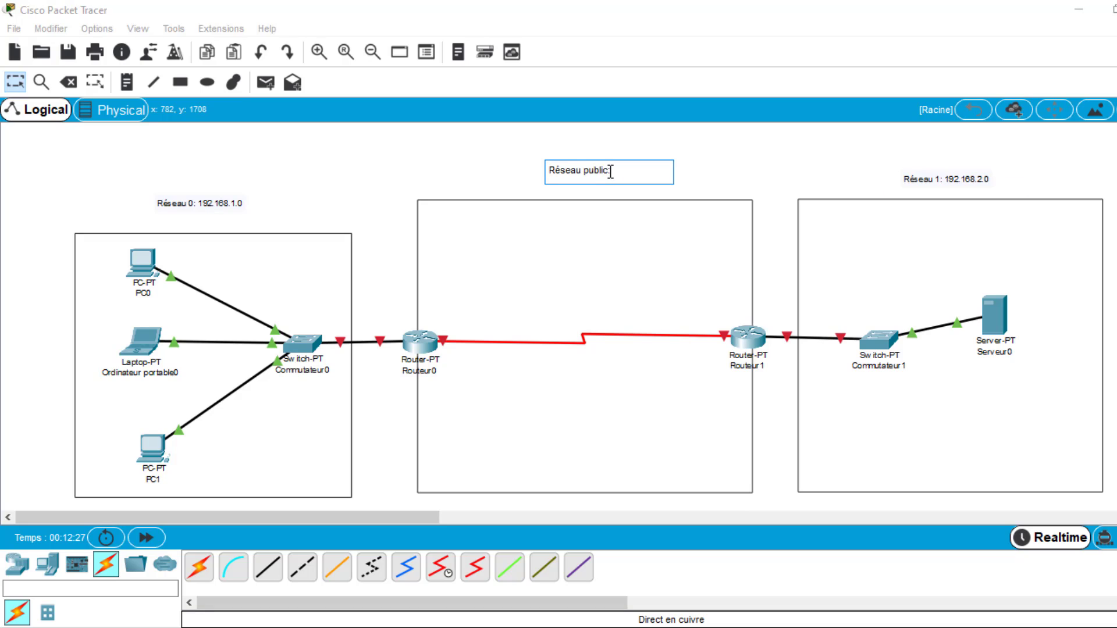
{"action": "key", "text": "BackSpace"}
{"action": "type", "text": ": 80.0.0.0"}
{"action": "left_click", "coordinate": [318, 108]}
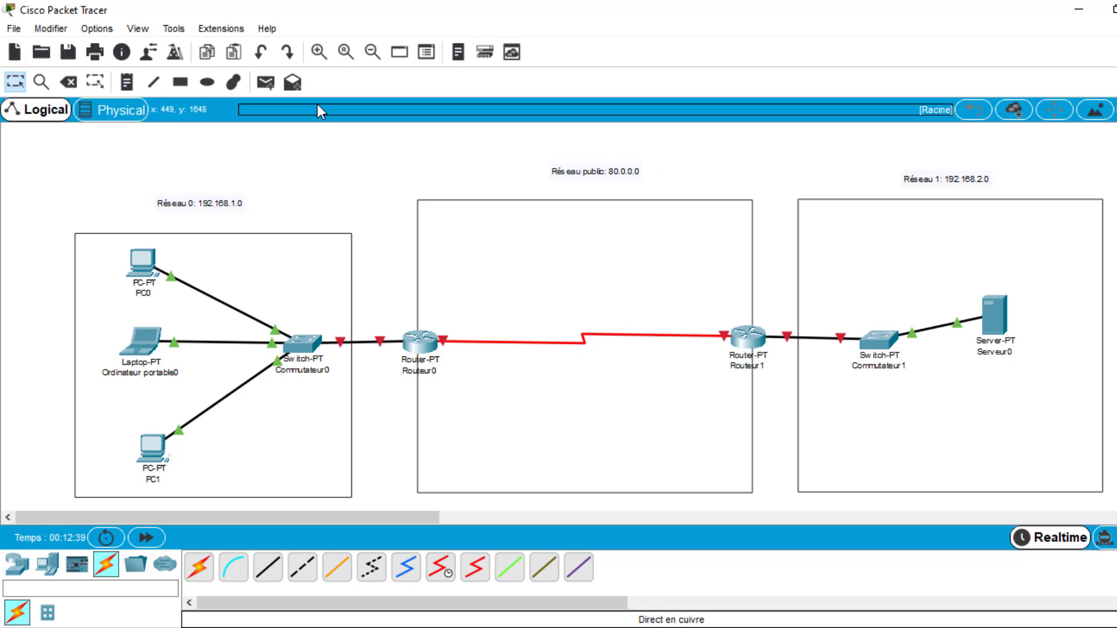
{"action": "left_click", "coordinate": [20, 79]}
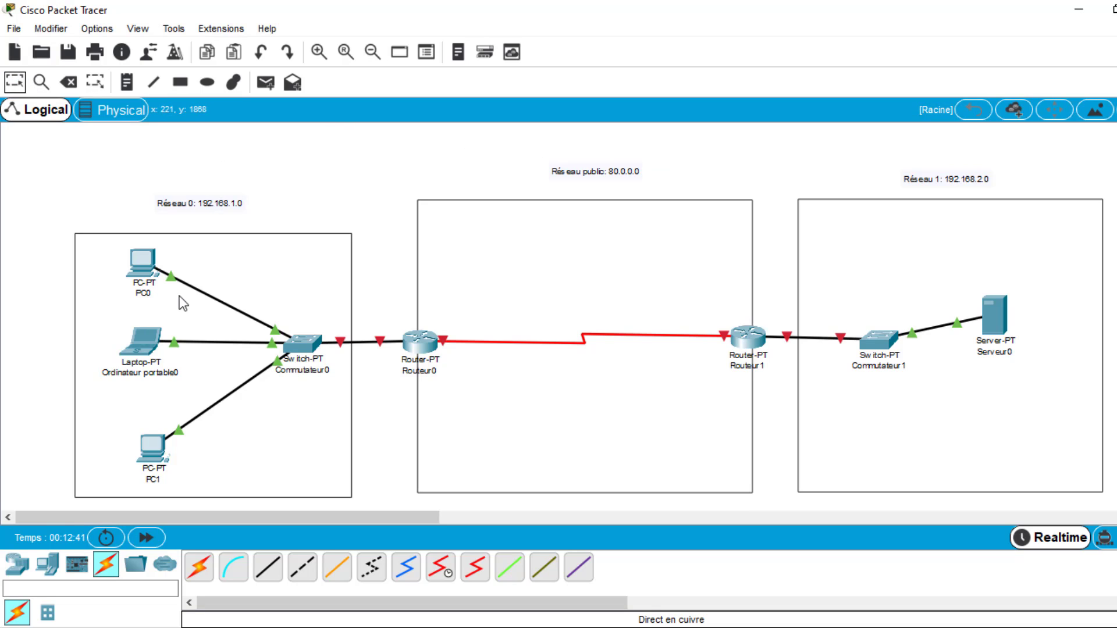
- Open Routeur0's command line beside the topology and answer "no" to the initial configuration dialog
{"action": "left_click", "coordinate": [419, 341]}
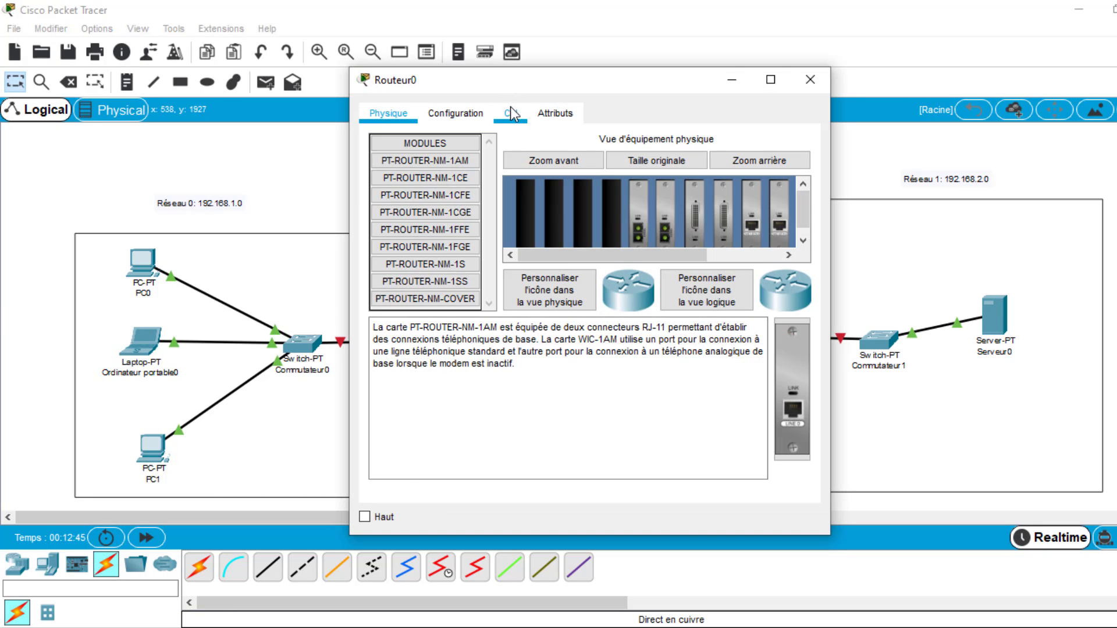
{"action": "left_click", "coordinate": [511, 111]}
{"action": "left_click_drag", "start_coordinate": [549, 82], "coordinate": [785, 64]}
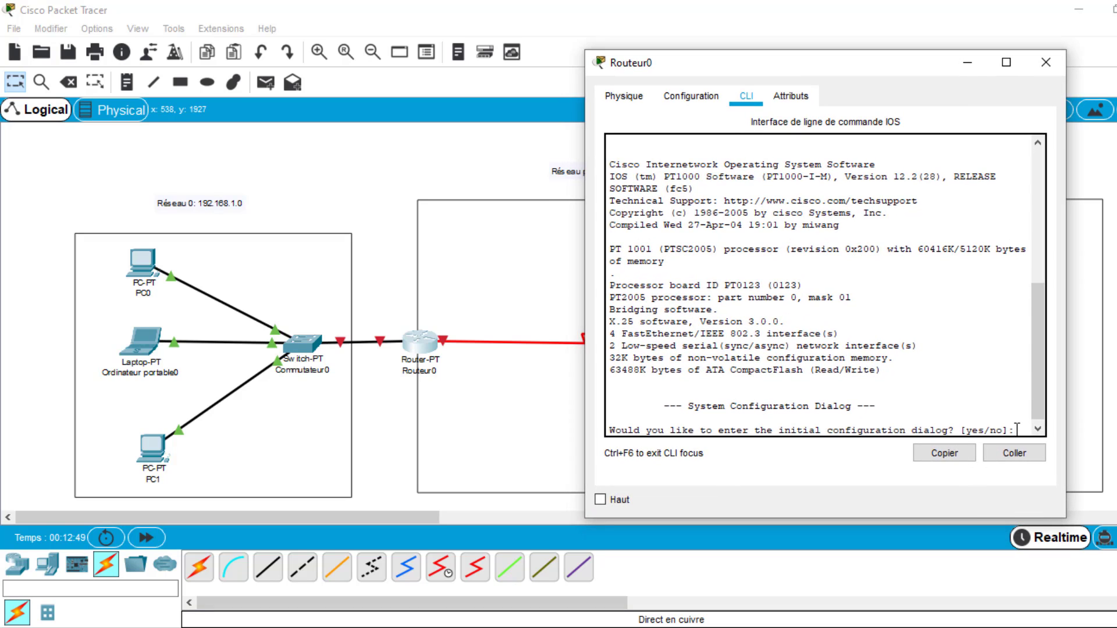
{"action": "type", "text": "no"}
{"action": "key", "text": "Return"}
- Enter privileged mode and global configuration mode on Routeur0 with "en" and "conf t"
{"action": "key", "text": "Return"}
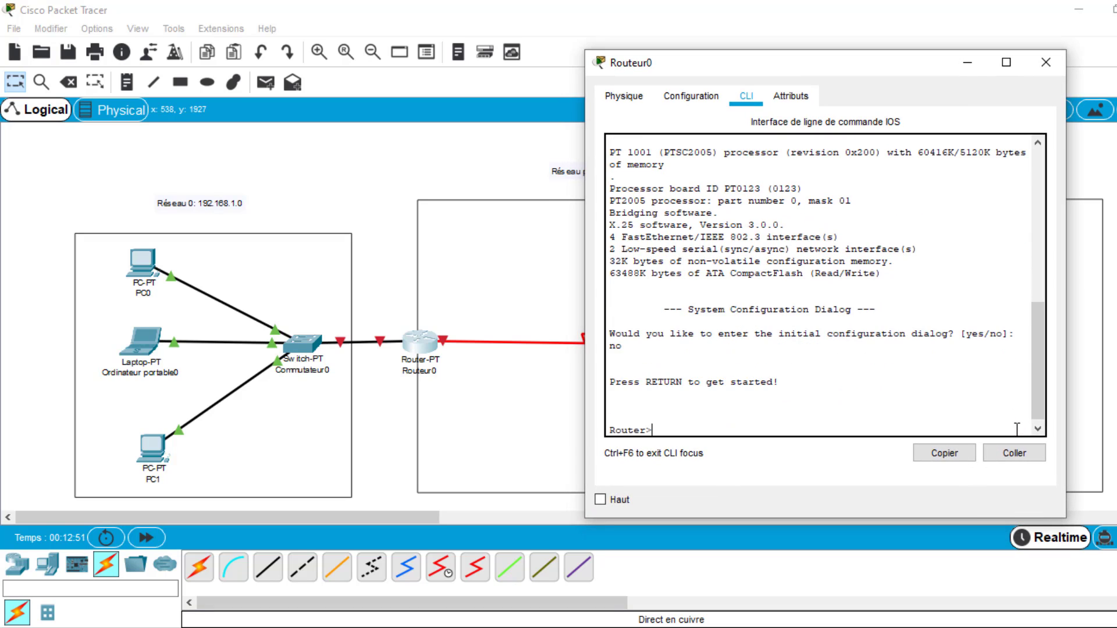
{"action": "type", "text": "en"}
{"action": "key", "text": "Return"}
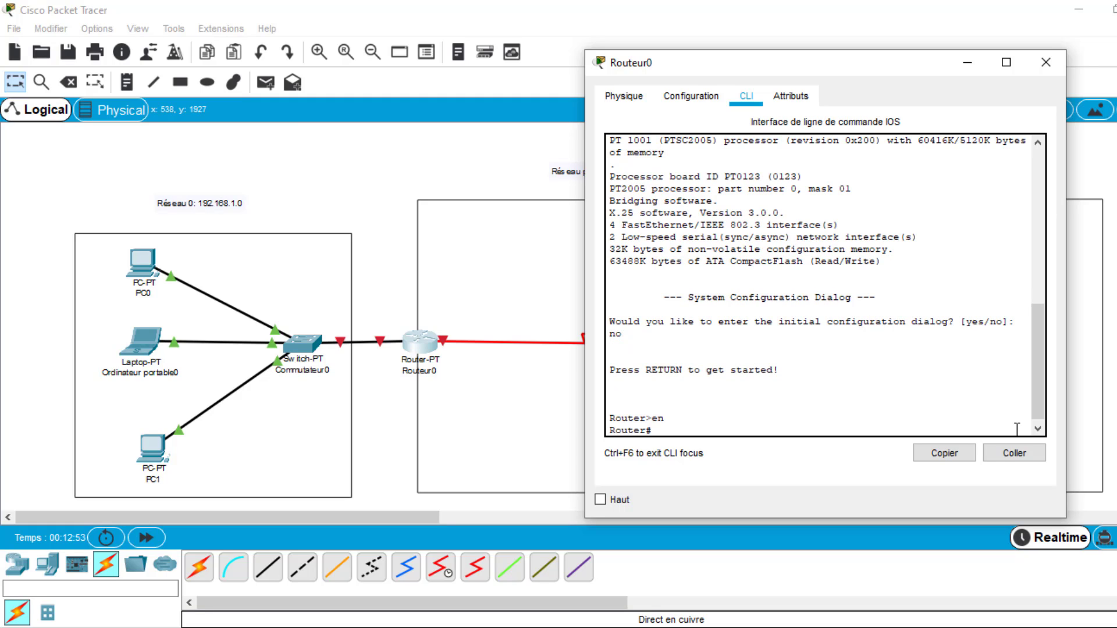
{"action": "type", "text": "conf t"}
{"action": "key", "text": "Return"}
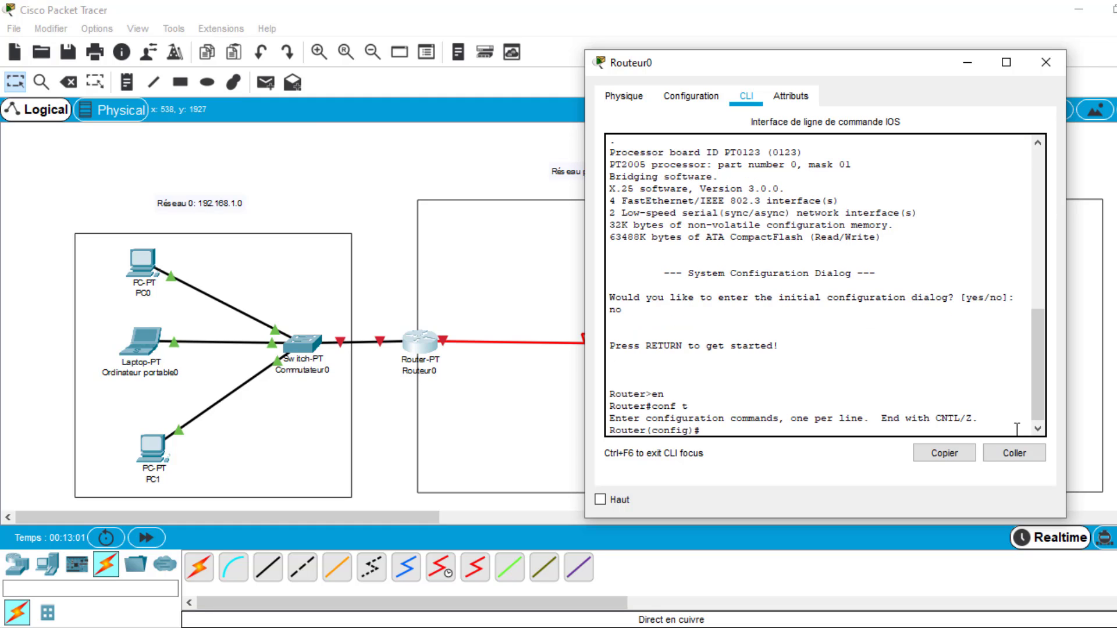
- Check which Routeur0 port faces Commutateur0 and enter its interface configuration with "int fa0/0"
{"action": "type", "text": "int fa0/0"}
{"action": "left_click", "coordinate": [364, 389]}
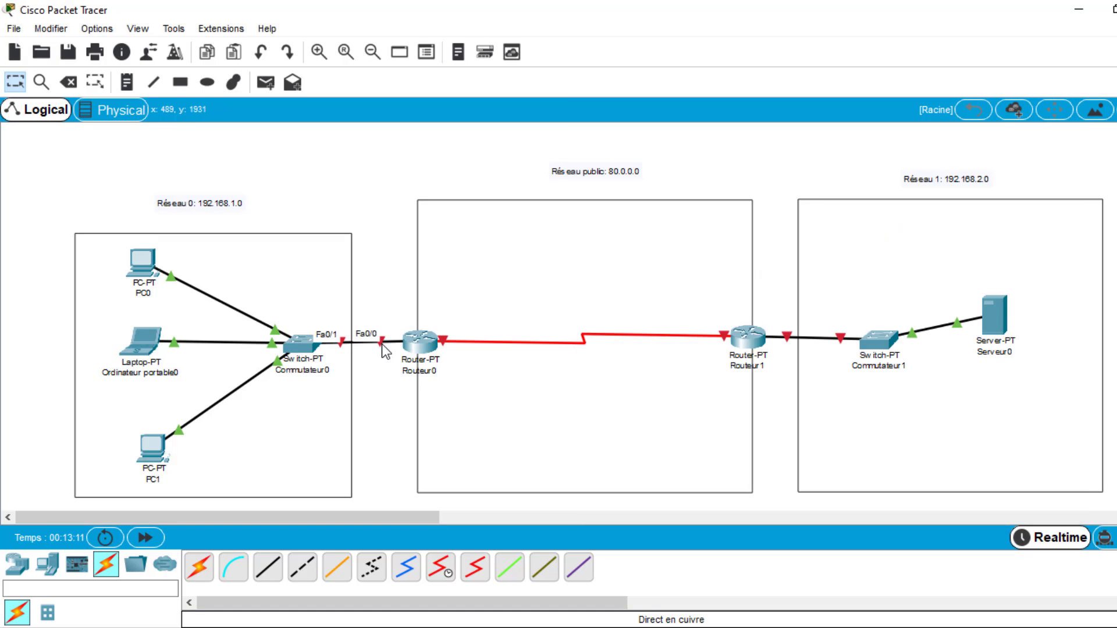
{"action": "left_click_drag", "start_coordinate": [371, 313], "coordinate": [398, 379]}
{"action": "left_click", "coordinate": [418, 342]}
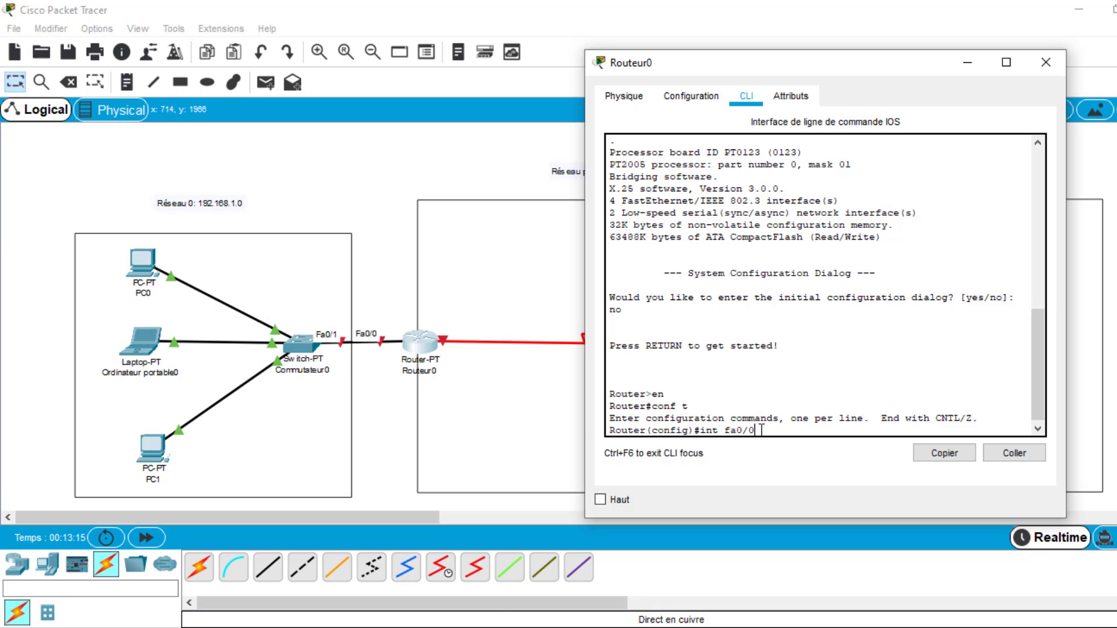
{"action": "key", "text": "Return"}
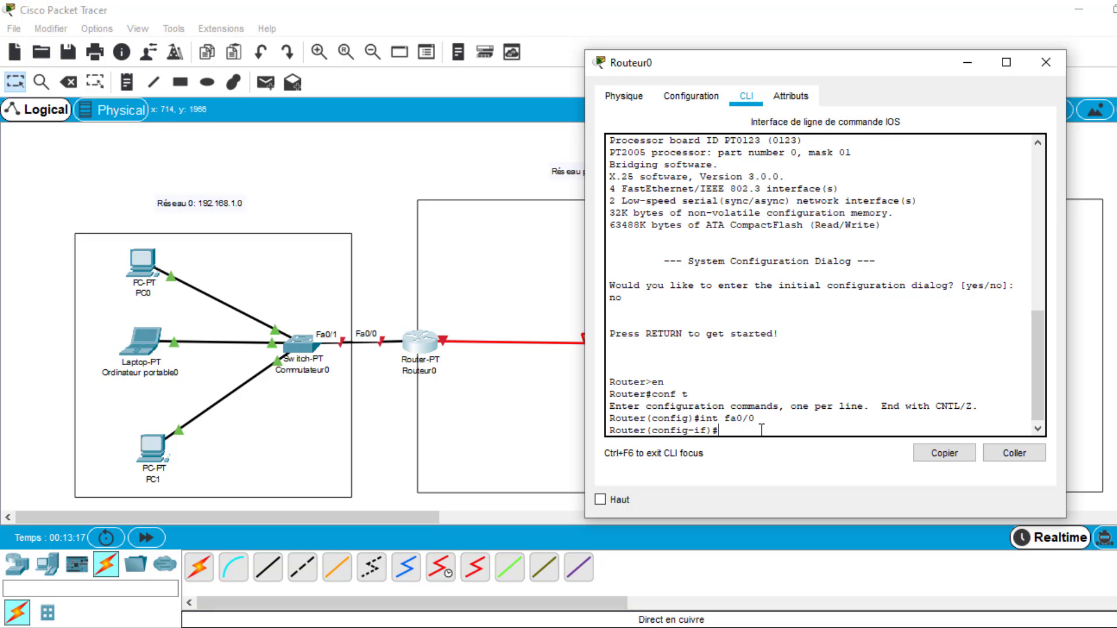
- Assign the address 192.168.1.1 with mask 255.255.255.0 to Routeur0's fa0/0 using "ip addr"
{"action": "type", "text": "ip addr 192.168.1."}
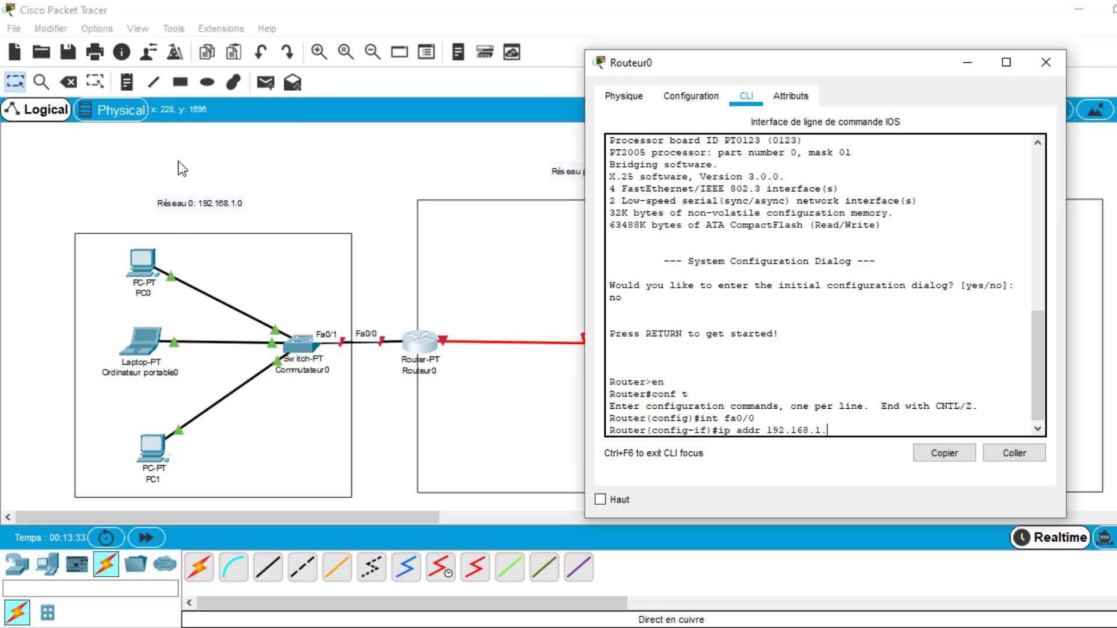
{"action": "type", "text": "1 255.255.255.0"}
{"action": "key", "text": "Return"}
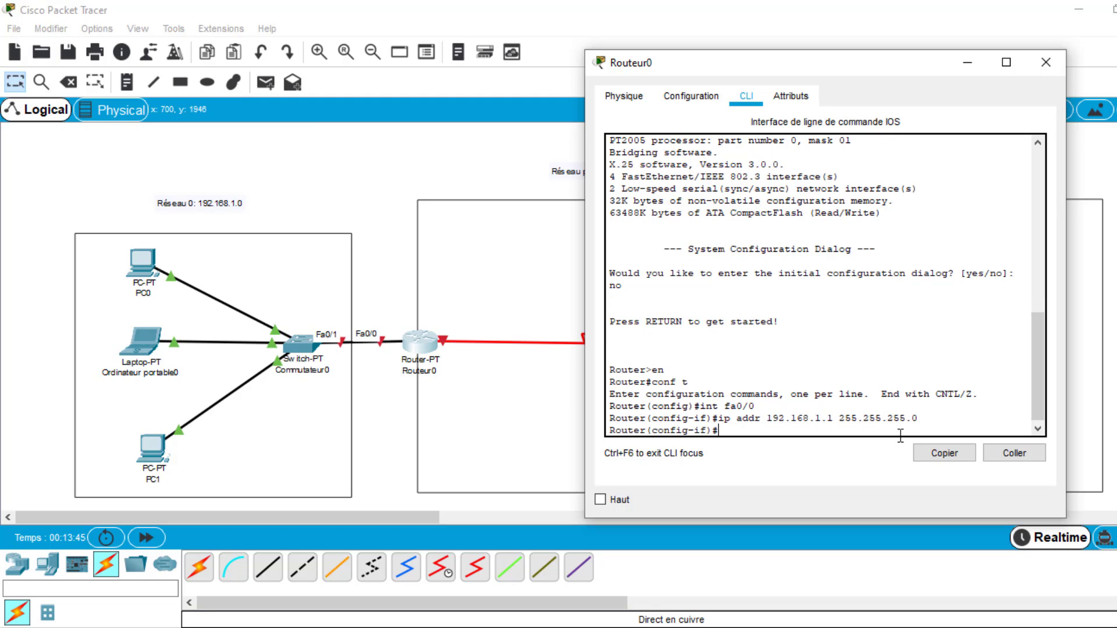
- Enable Routeur0's fa0/0 interface with "no sh"
{"action": "type", "text": "no sh"}
{"action": "key", "text": "Return"}
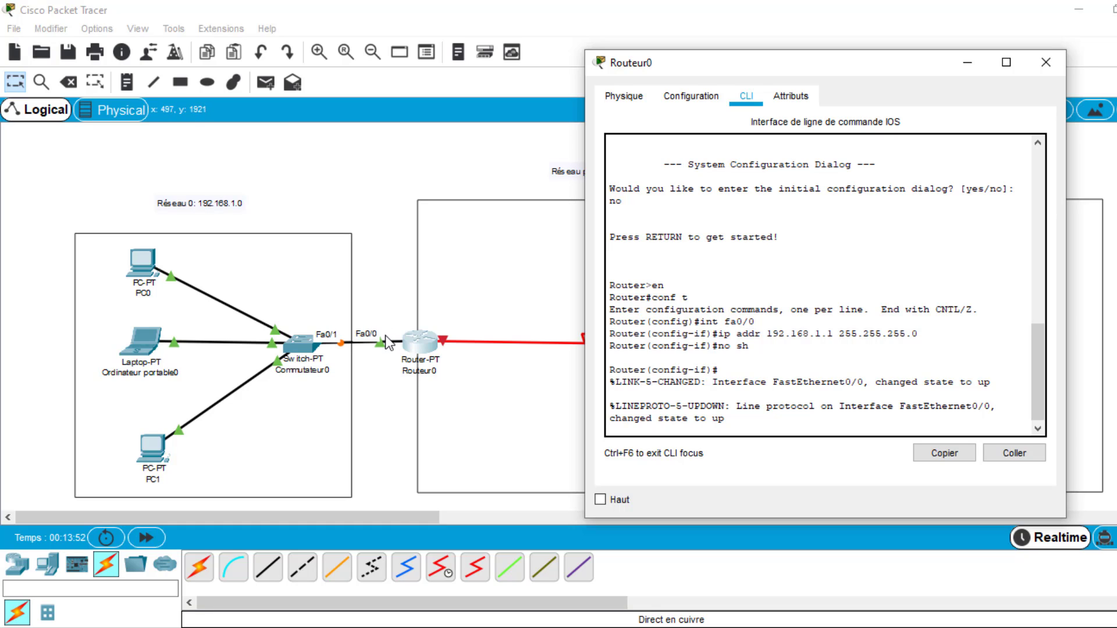
- Return Routeur0 to global configuration with "exit" and enter its serial interface configuration with "int se2/0"
{"action": "key", "text": "Return"}
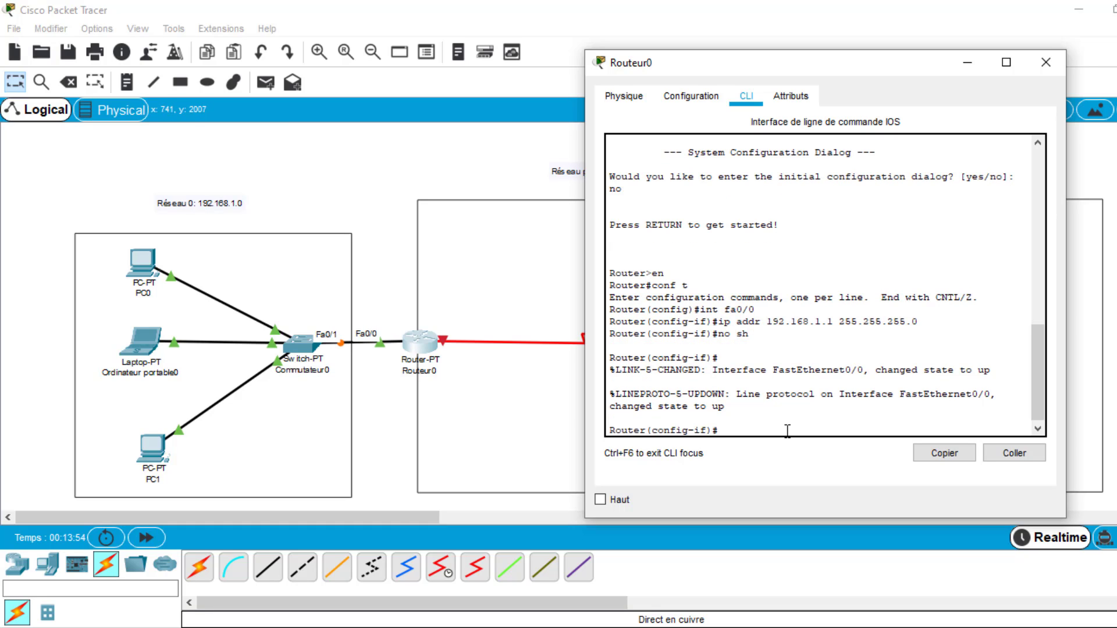
{"action": "type", "text": "exit"}
{"action": "key", "text": "Return"}
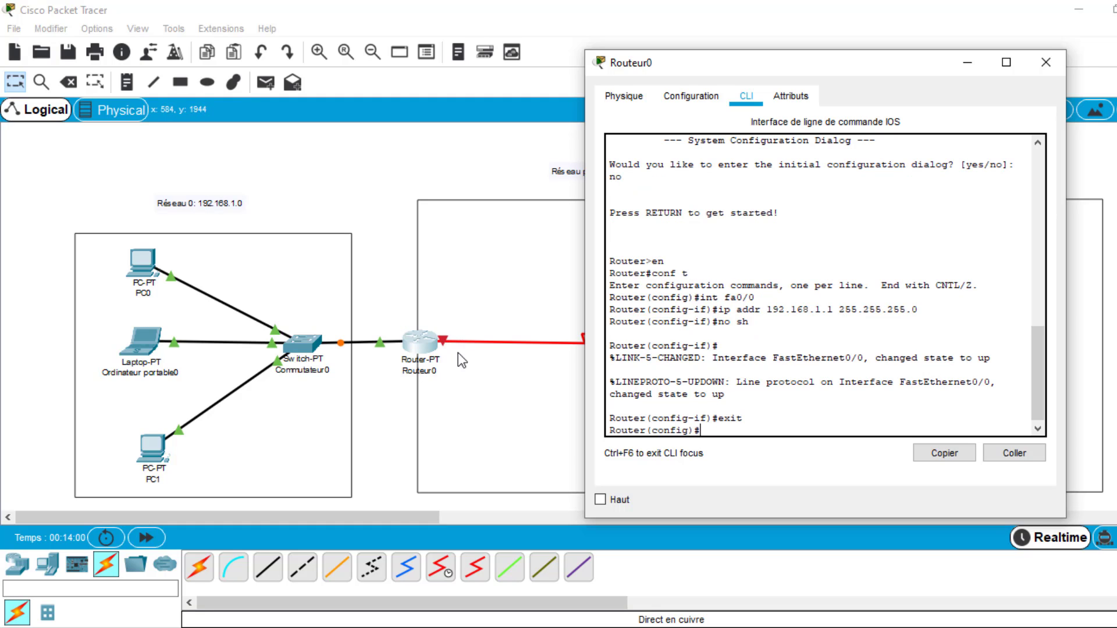
{"action": "left_click", "coordinate": [446, 340]}
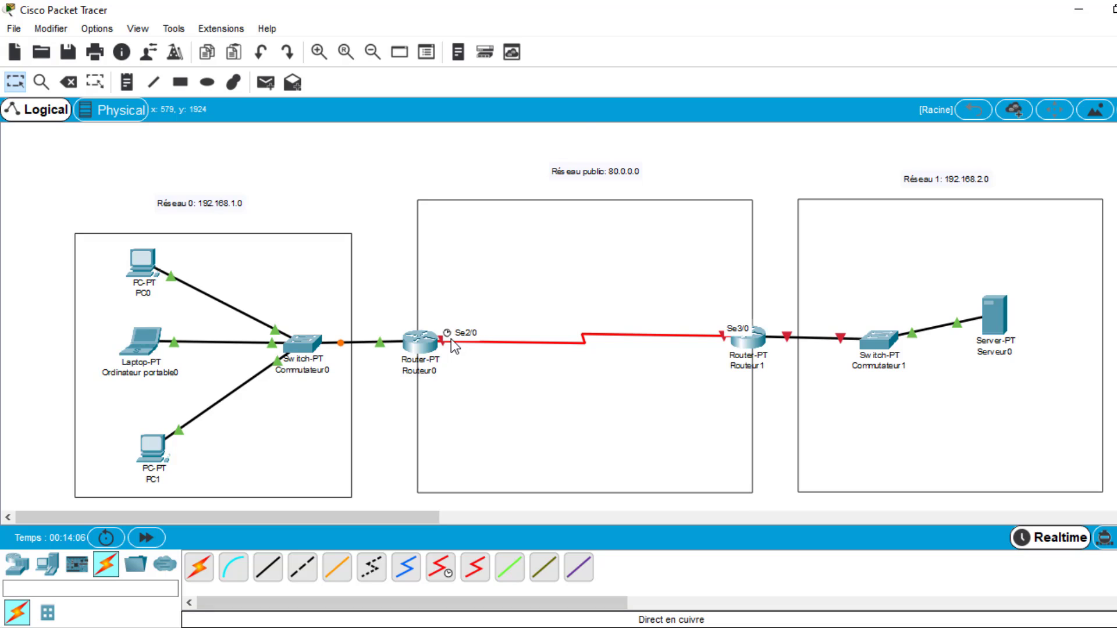
{"action": "left_click", "coordinate": [430, 348]}
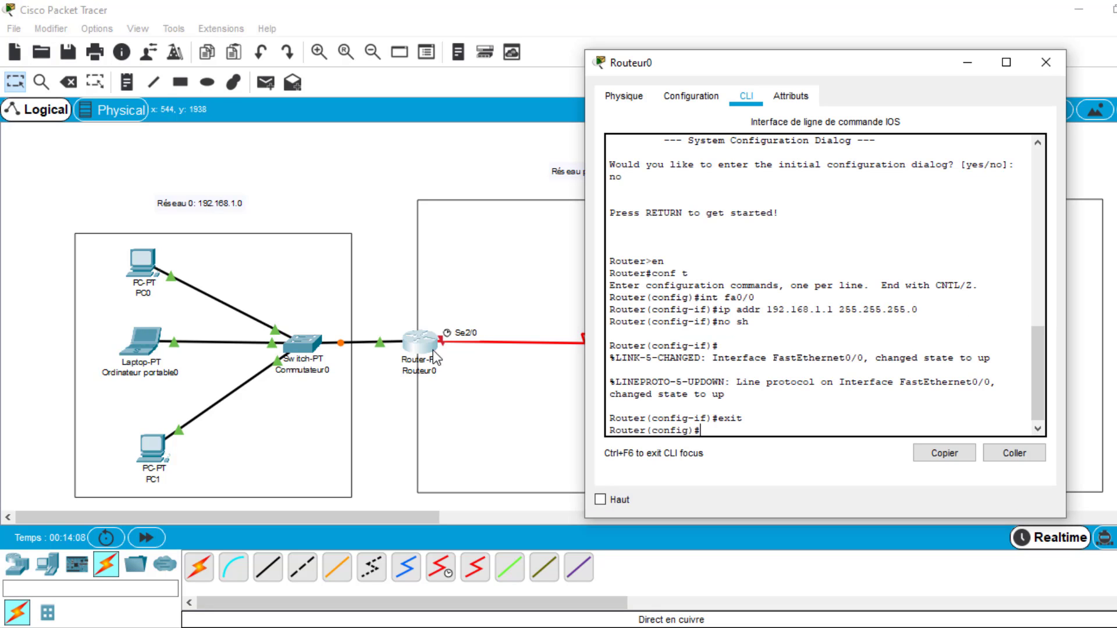
{"action": "type", "text": "int se2/0"}
{"action": "key", "text": "Return"}
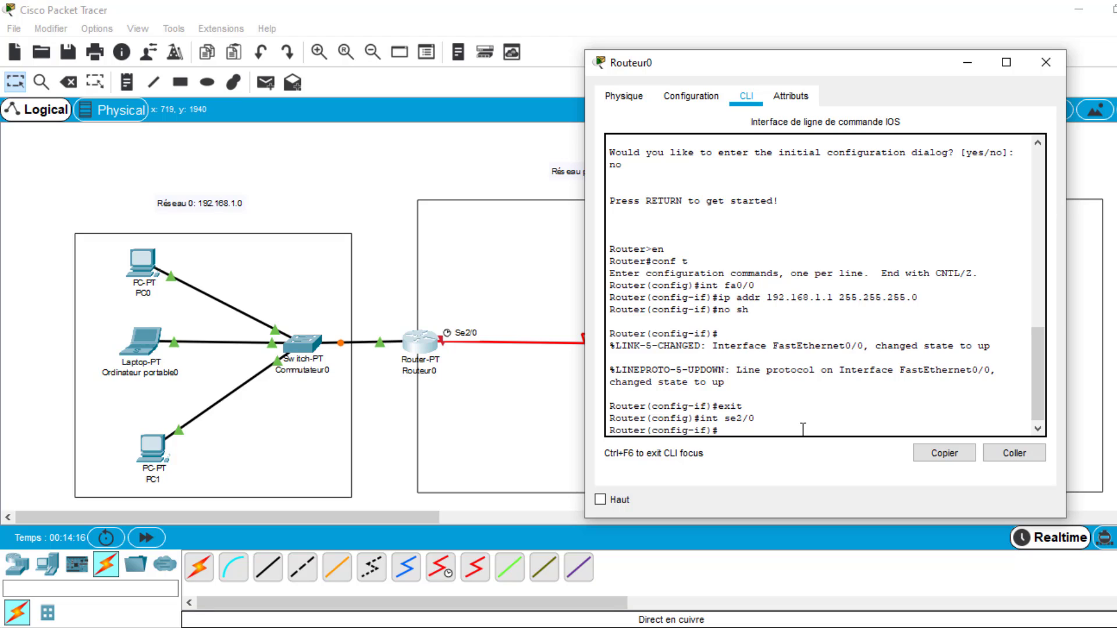
- Assign the public network address 80.0.0.1 with mask 255.0.0.0 to Routeur0's se2/0 using "ip addr"
{"action": "type", "text": "ip addr"}
{"action": "left_click", "coordinate": [388, 163]}
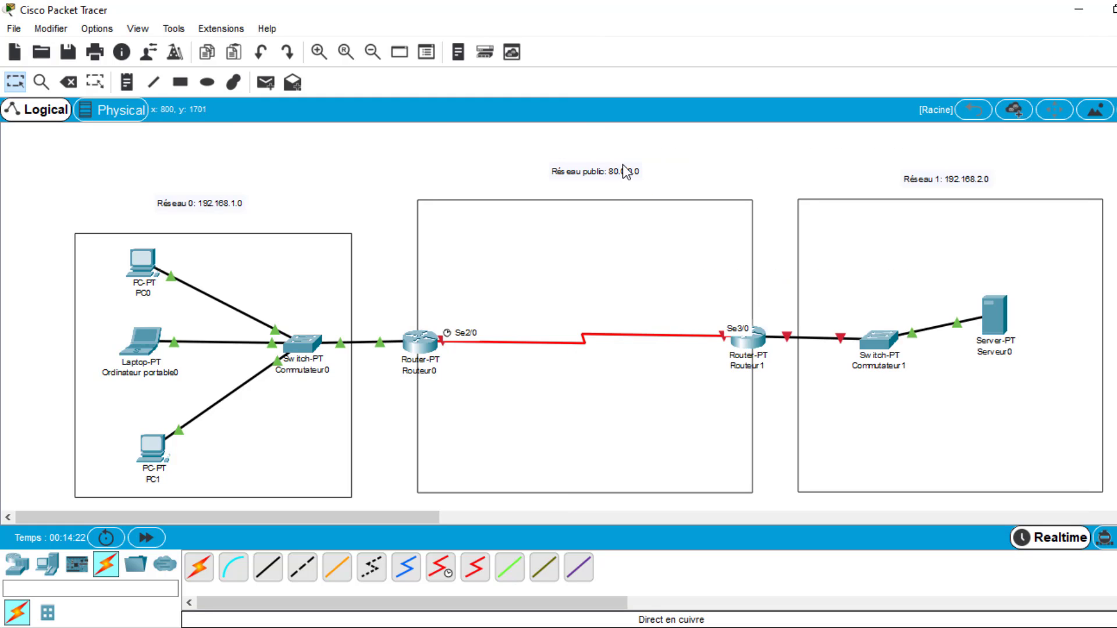
{"action": "left_click_drag", "start_coordinate": [544, 151], "coordinate": [658, 190]}
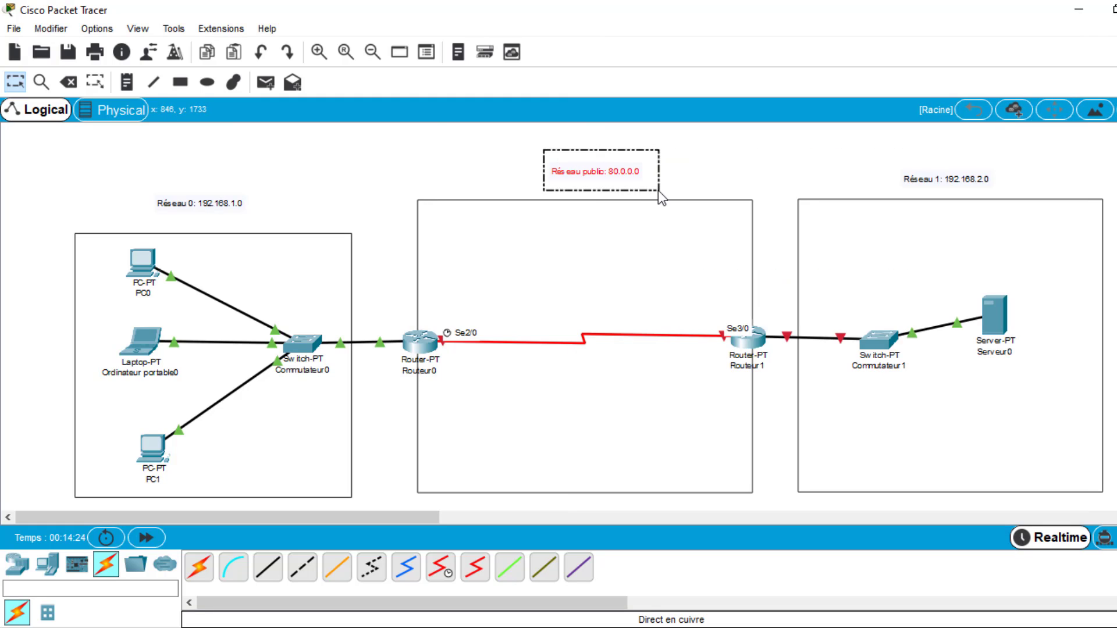
{"action": "left_click", "coordinate": [422, 343]}
{"action": "type", "text": "8"}
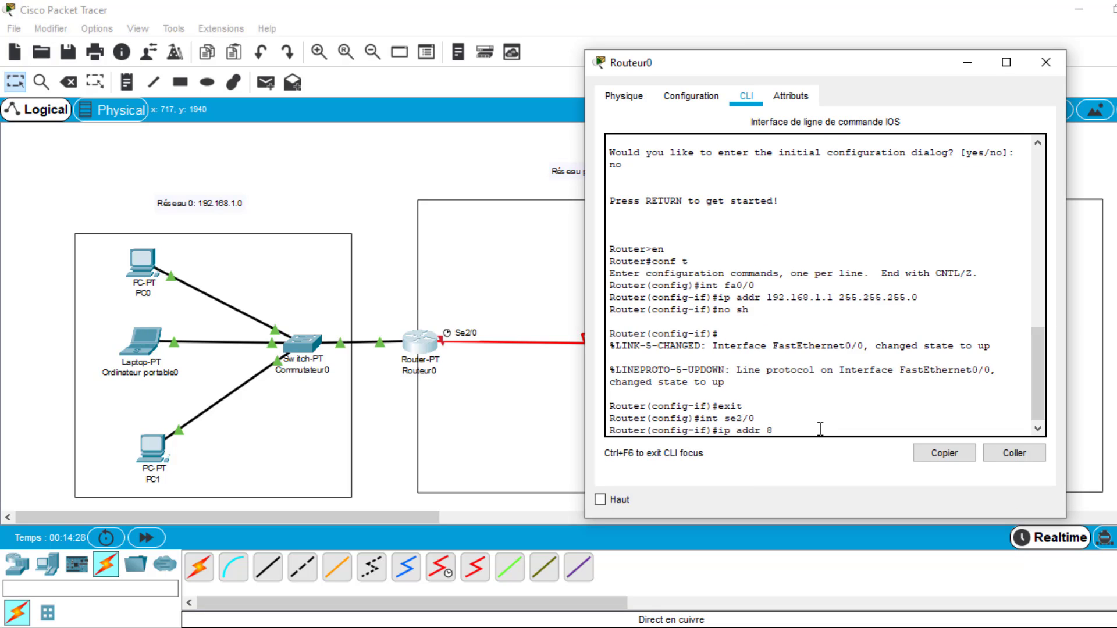
{"action": "type", "text": "0.0.0"}
{"action": "type", "text": "1"}
{"action": "type", "text": "."}
{"action": "type", "text": " 255.0"}
{"action": "type", "text": ".0.0"}
{"action": "key", "text": "Return"}
- Enable Routeur0's se2/0 interface with "no sh", then leave it with "exit" and close the router's window
{"action": "type", "text": "no sh"}
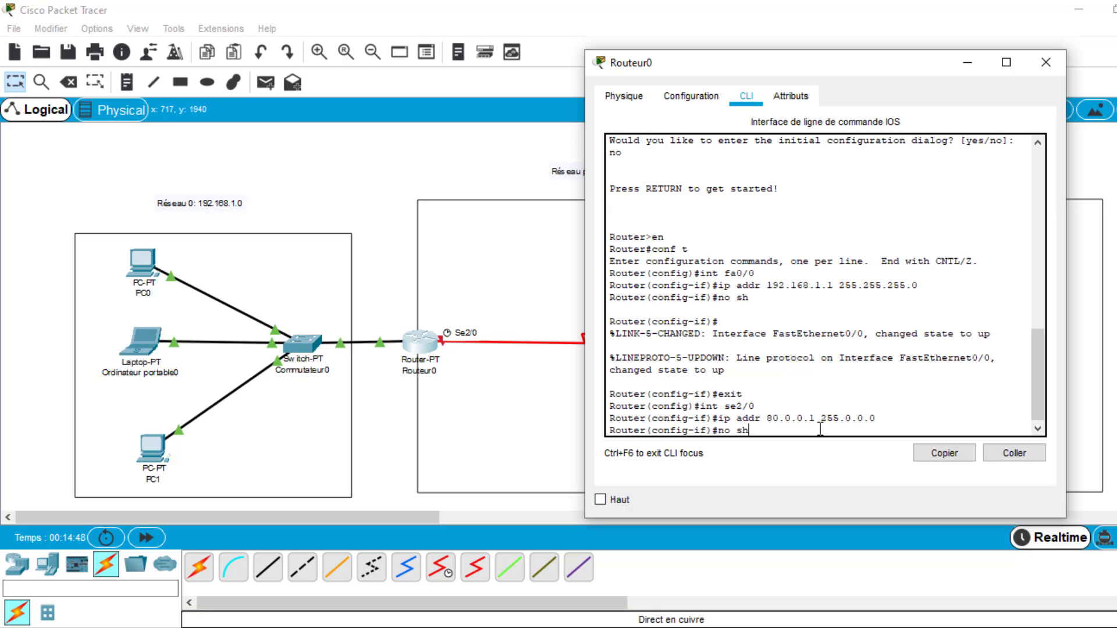
{"action": "key", "text": "Return"}
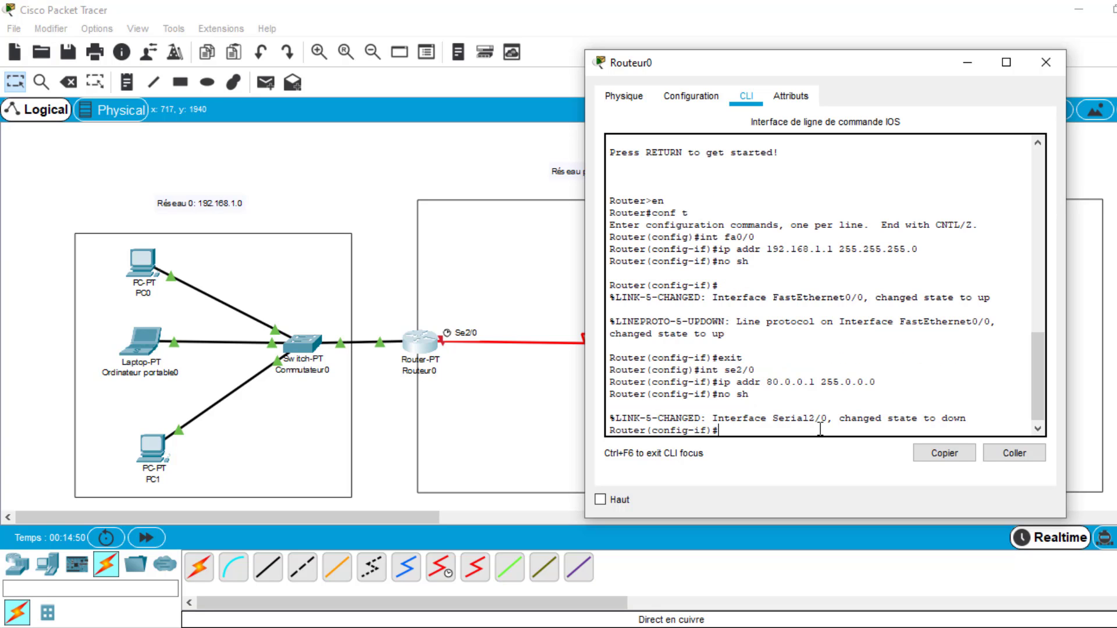
{"action": "type", "text": "exit"}
{"action": "key", "text": "Return"}
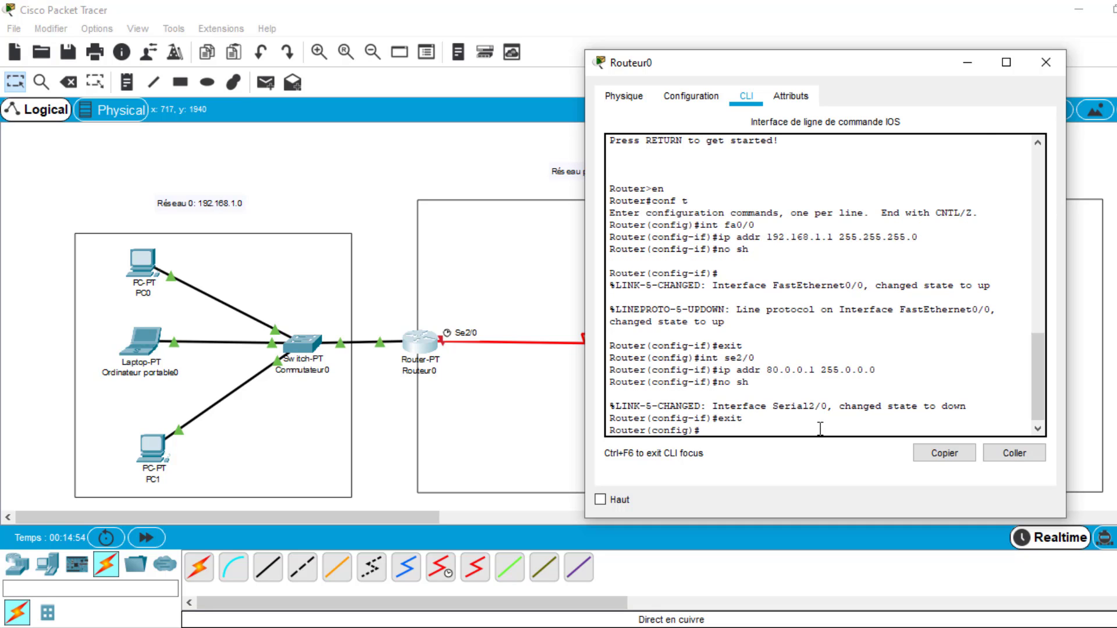
{"action": "left_click", "coordinate": [1063, 66]}
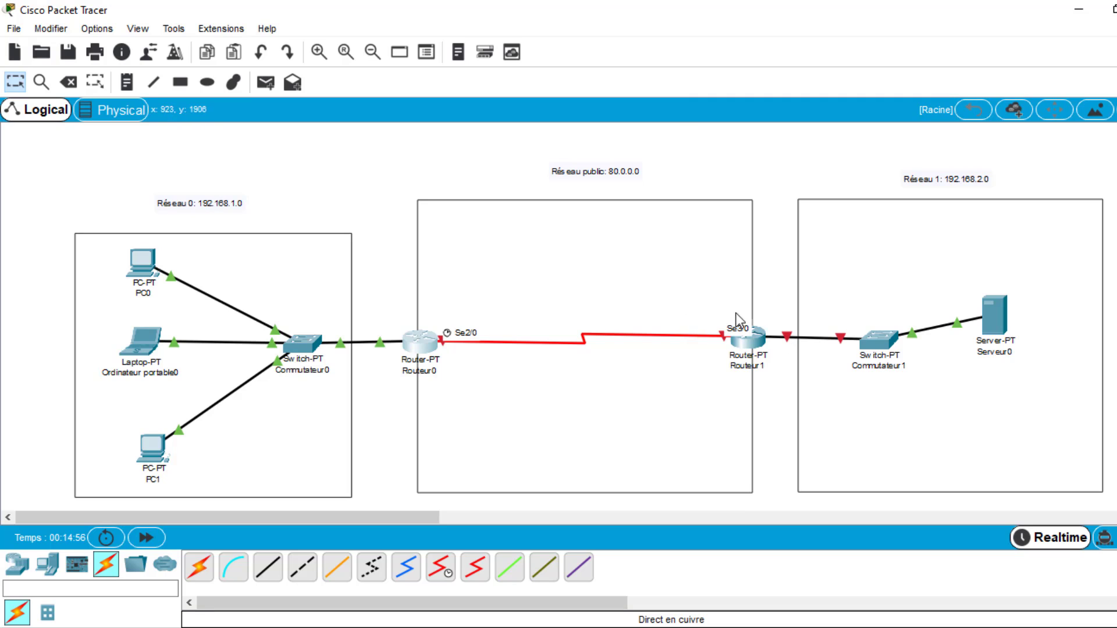
- Open Routeur1's command line, keeping its link to Commutateur1 in view, and answer "no" to the initial configuration dialog
{"action": "left_click", "coordinate": [752, 341]}
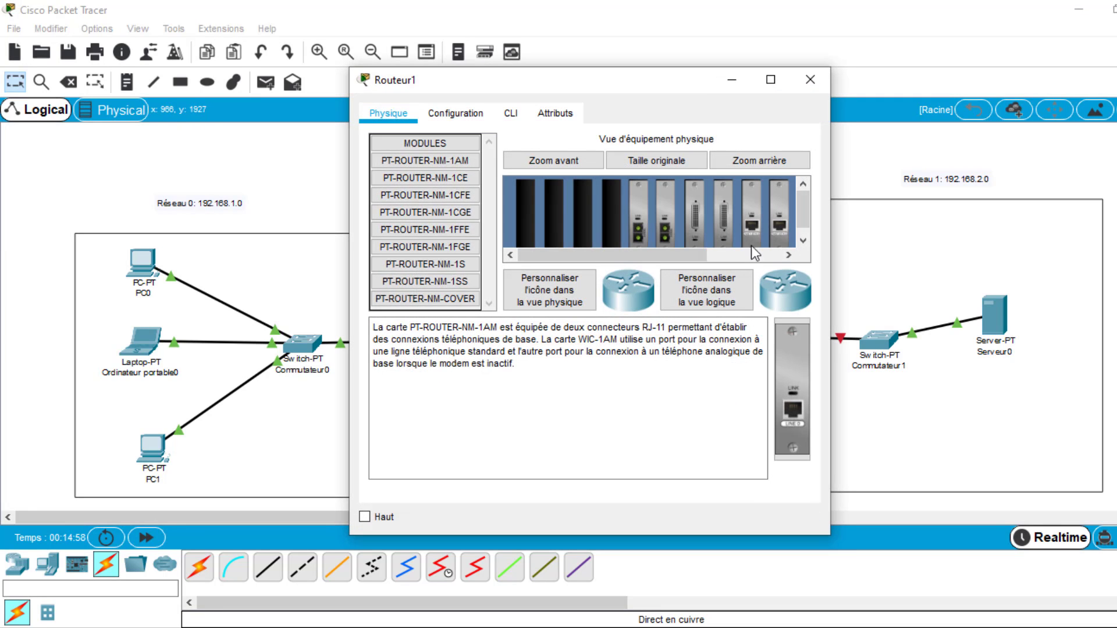
{"action": "left_click_drag", "start_coordinate": [700, 82], "coordinate": [516, 81]}
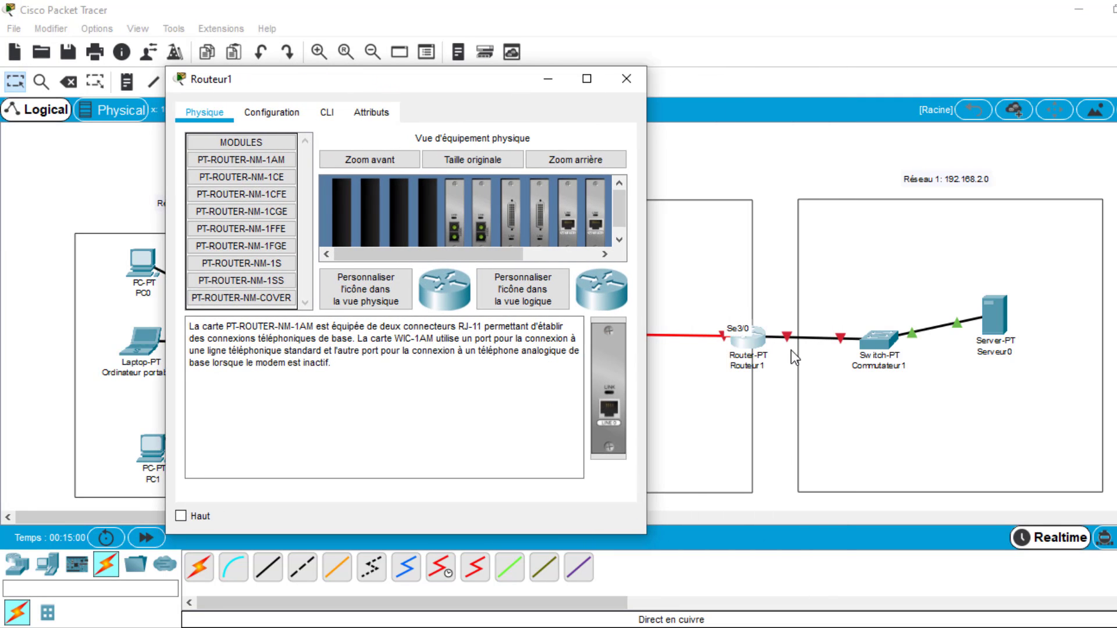
{"action": "left_click", "coordinate": [806, 340]}
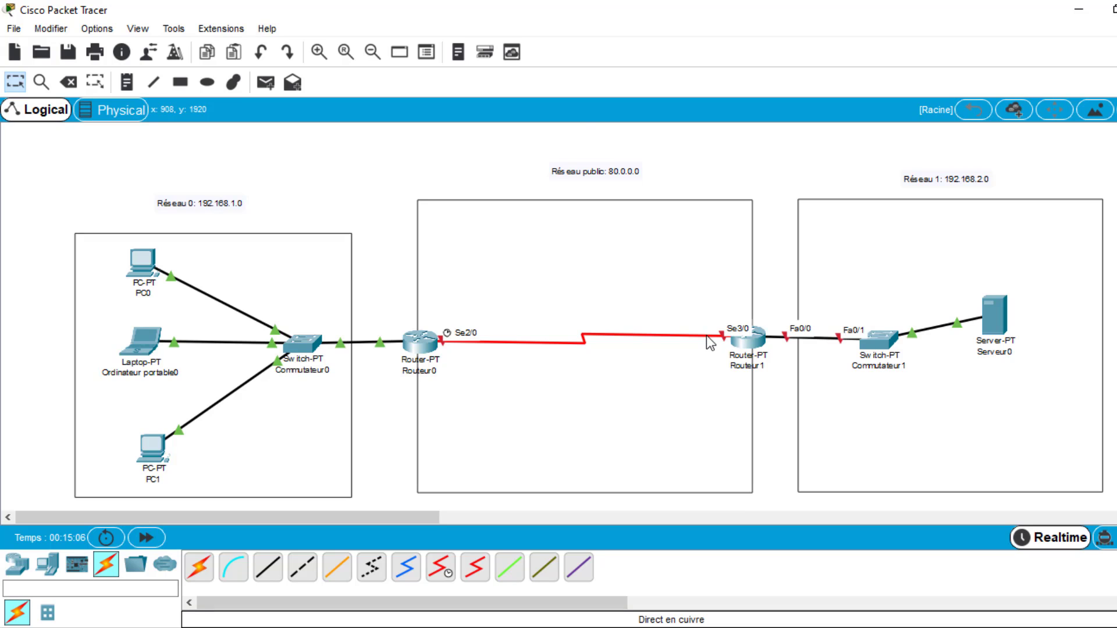
{"action": "left_click", "coordinate": [749, 347]}
{"action": "left_click", "coordinate": [327, 113]}
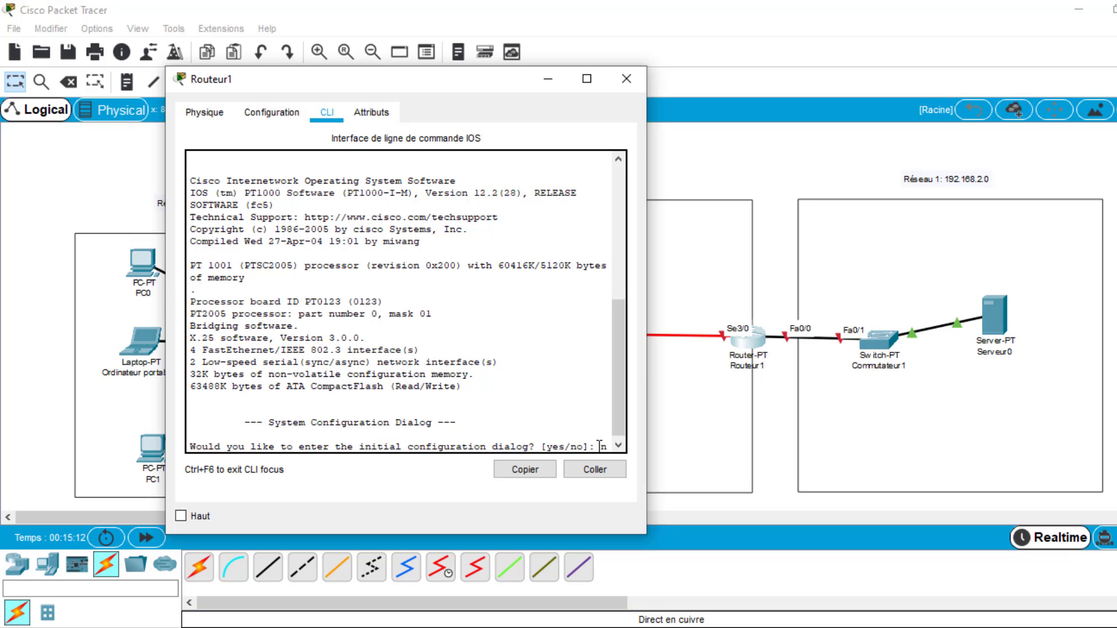
{"action": "type", "text": "no"}
{"action": "key", "text": "Return"}
- Enter privileged mode and global configuration mode on Routeur1 with "en" and "conf t"
{"action": "key", "text": "Return"}
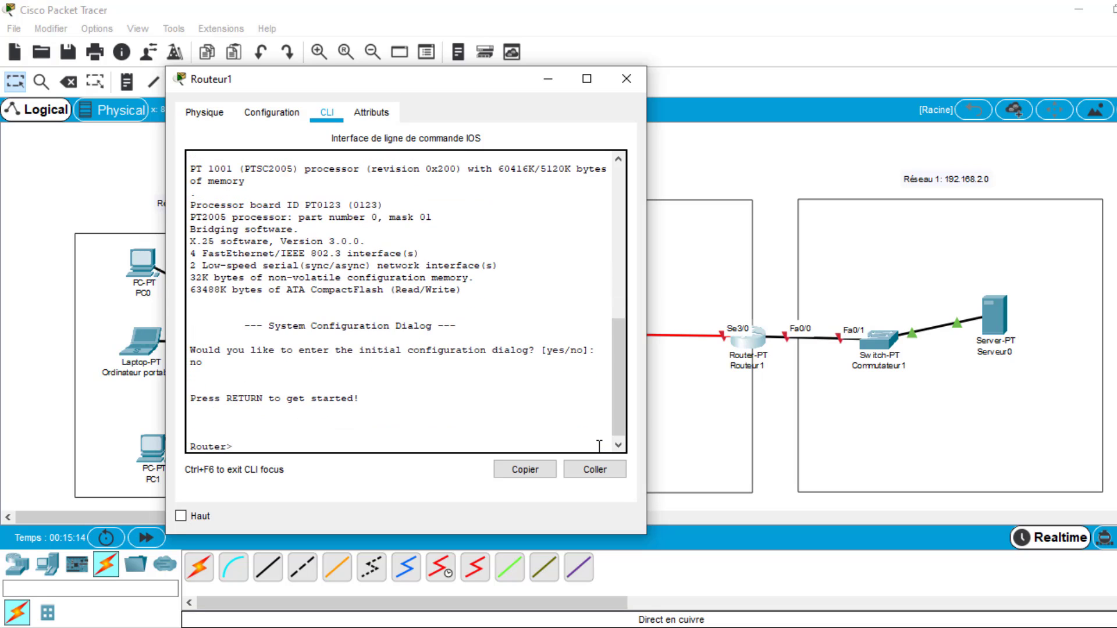
{"action": "type", "text": "en"}
{"action": "key", "text": "Return"}
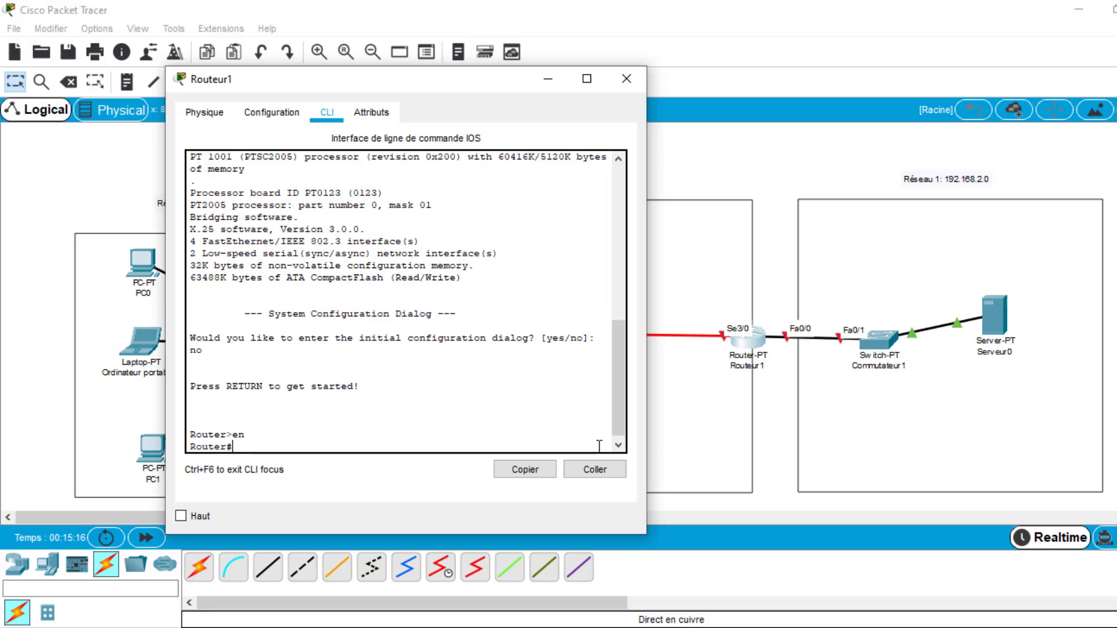
{"action": "type", "text": "conf t"}
{"action": "key", "text": "Return"}
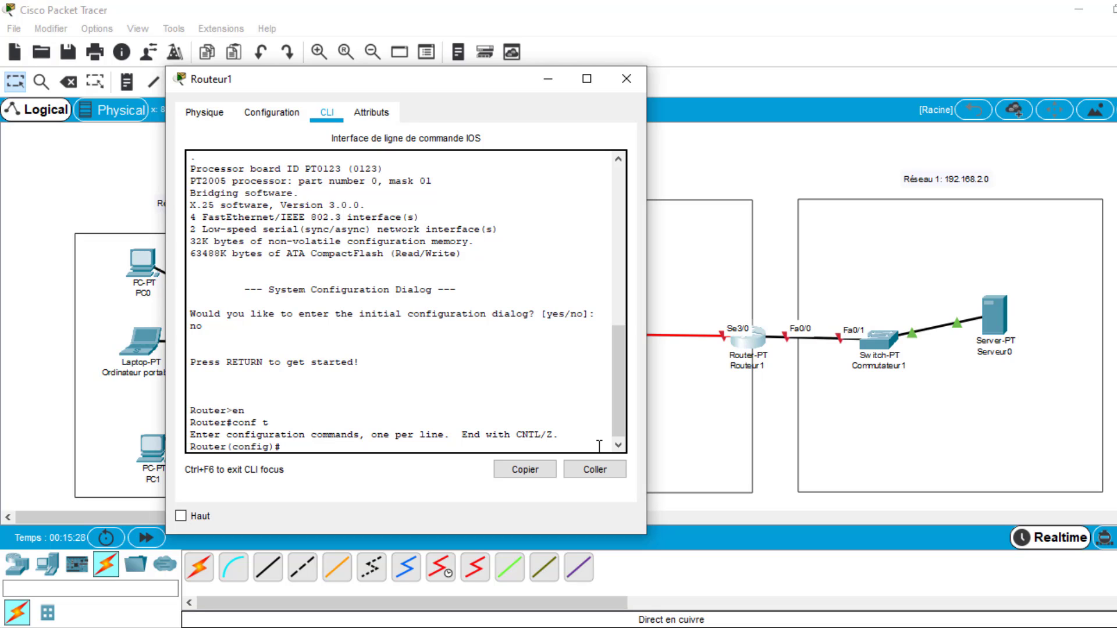
- Enter the configuration of Routeur1's interface facing Commutateur1 with "int fa0/0"
{"action": "type", "text": "int fa0/0"}
{"action": "key", "text": "Return"}
- Assign the address 192.168.2.1 with mask 255.255.255.0 to Routeur1's fa0/0 using "ip addr"
{"action": "type", "text": "ip"}
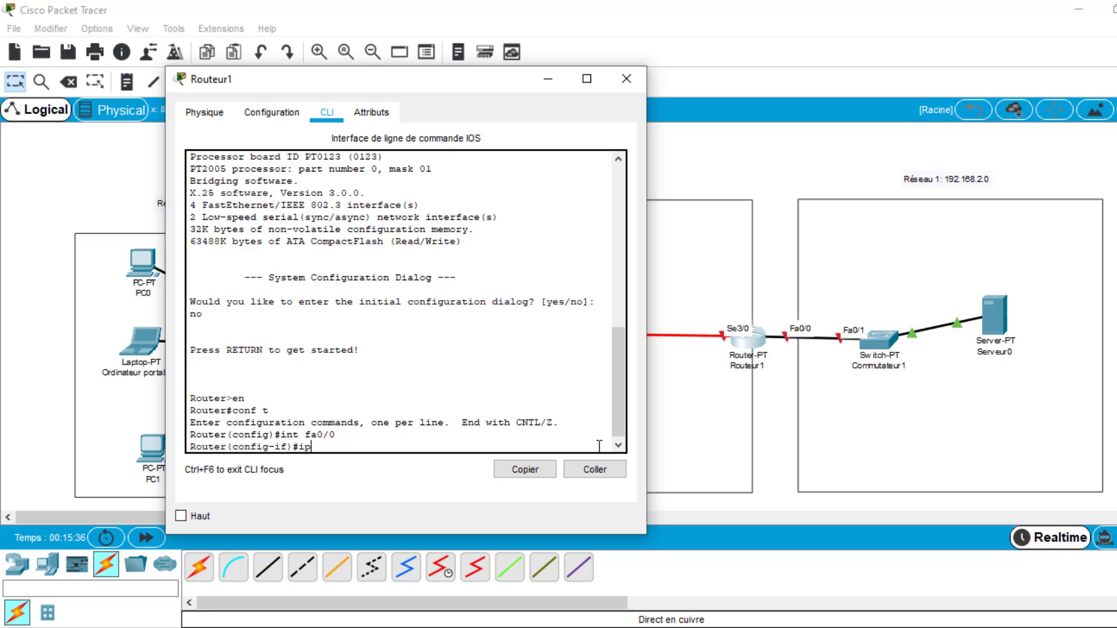
{"action": "type", "text": " addr 192.168.2.1"}
{"action": "type", "text": "255.255.255"}
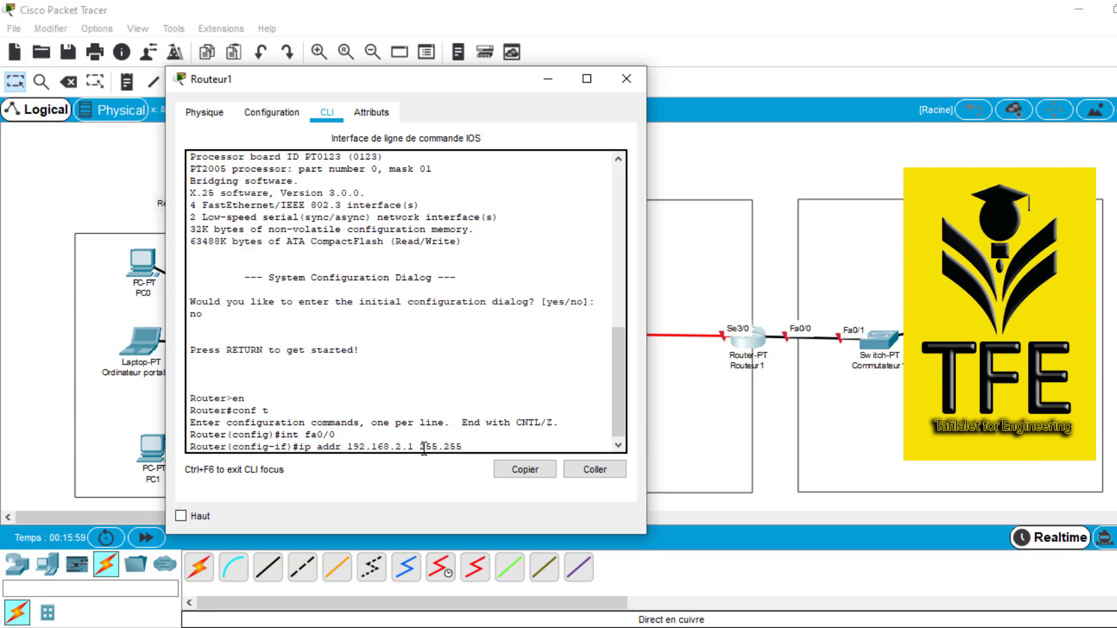
{"action": "type", "text": ".0"}
{"action": "key", "text": "Return"}
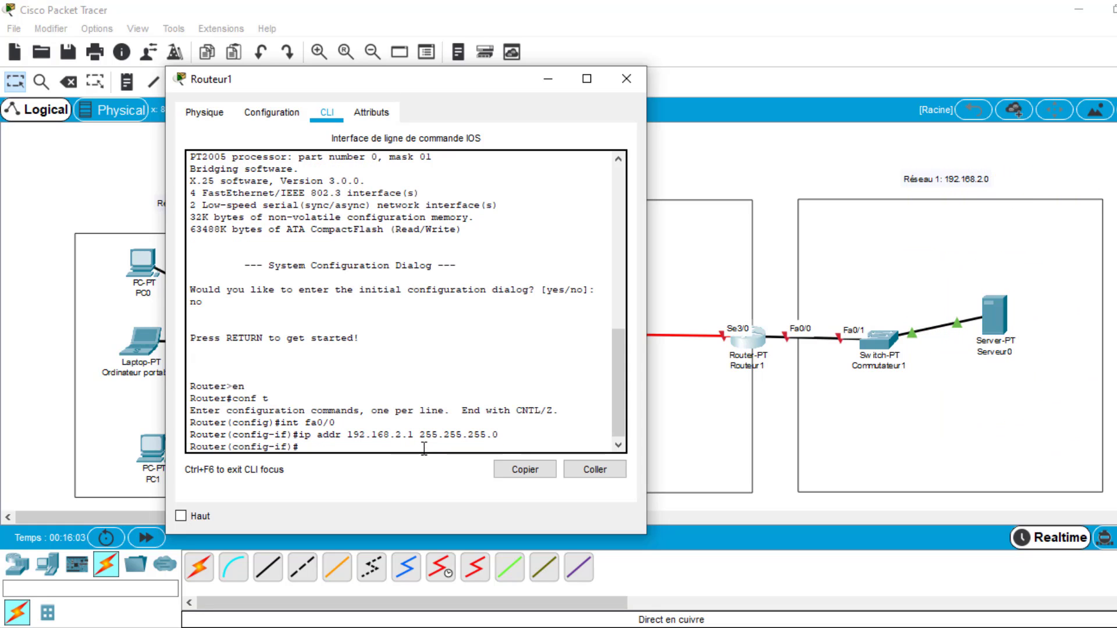
- Enable Routeur1's fa0/0 interface with "no sh" and return to global configuration with "exit"
{"action": "type", "text": "no sh"}
{"action": "key", "text": "Return"}
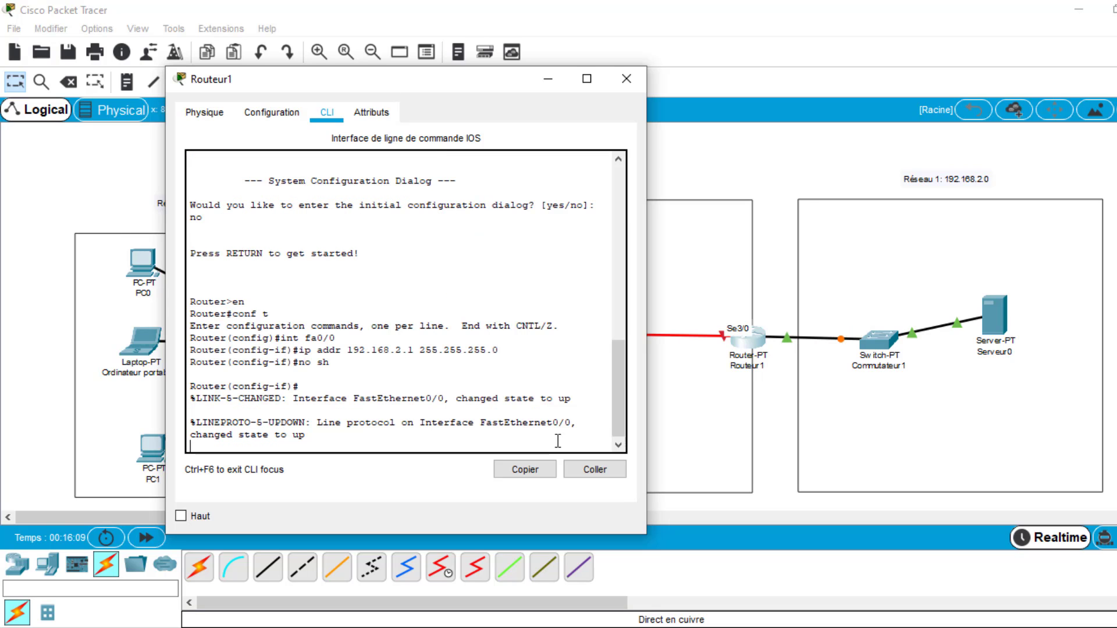
{"action": "key", "text": "Return"}
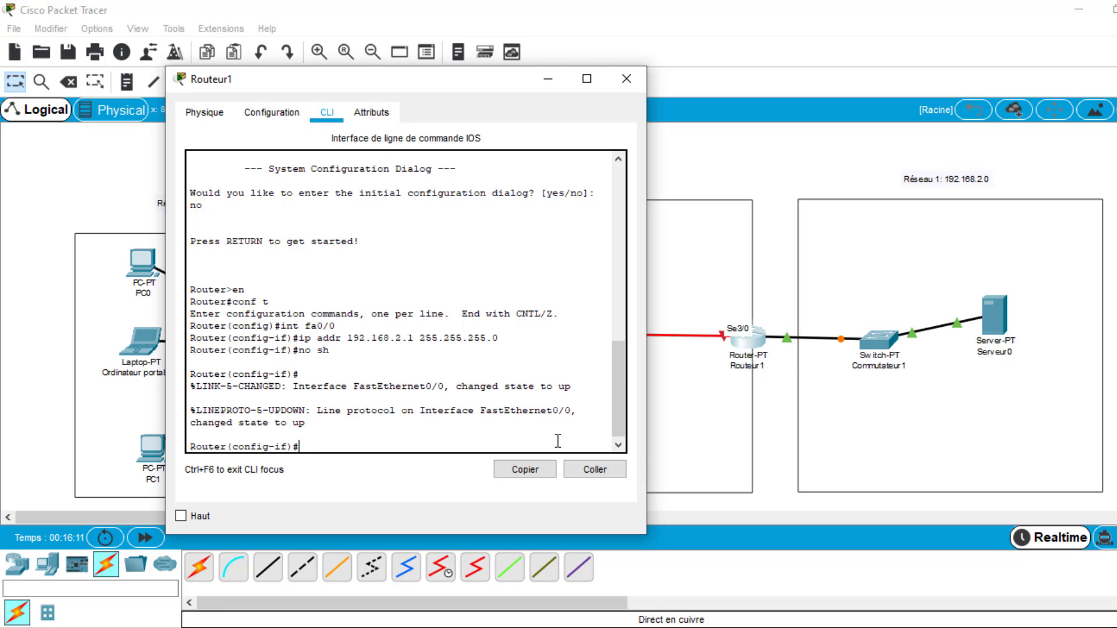
{"action": "type", "text": "exit"}
{"action": "key", "text": "Return"}
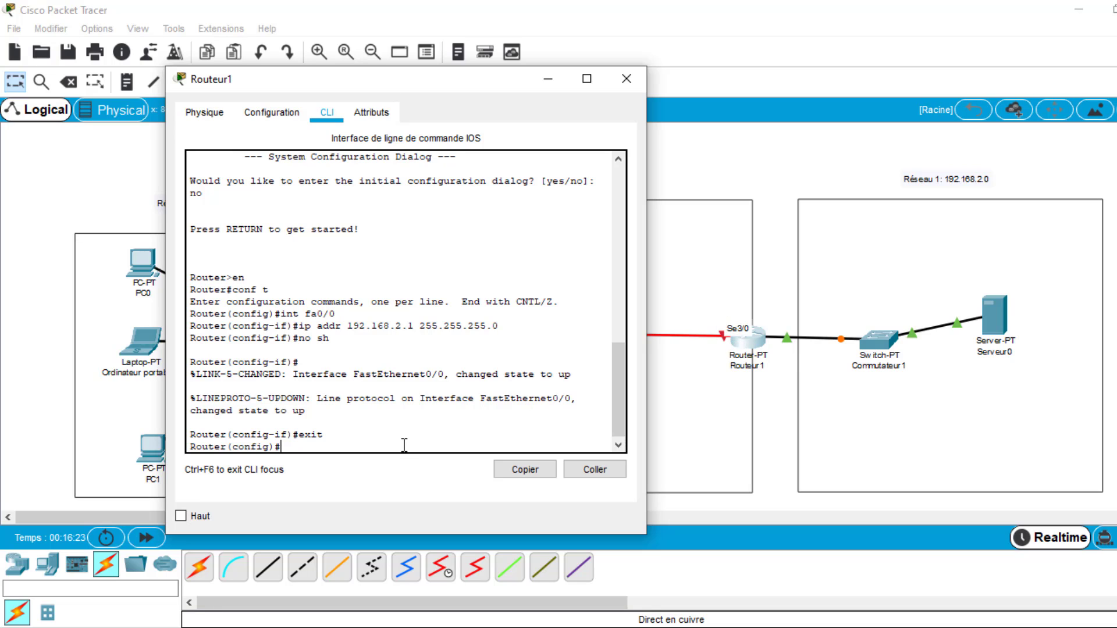
- Enter the configuration of Routeur1's serial interface facing Routeur0 with "int se3/0"
{"action": "type", "text": "int se3/0"}
{"action": "key", "text": "Return"}
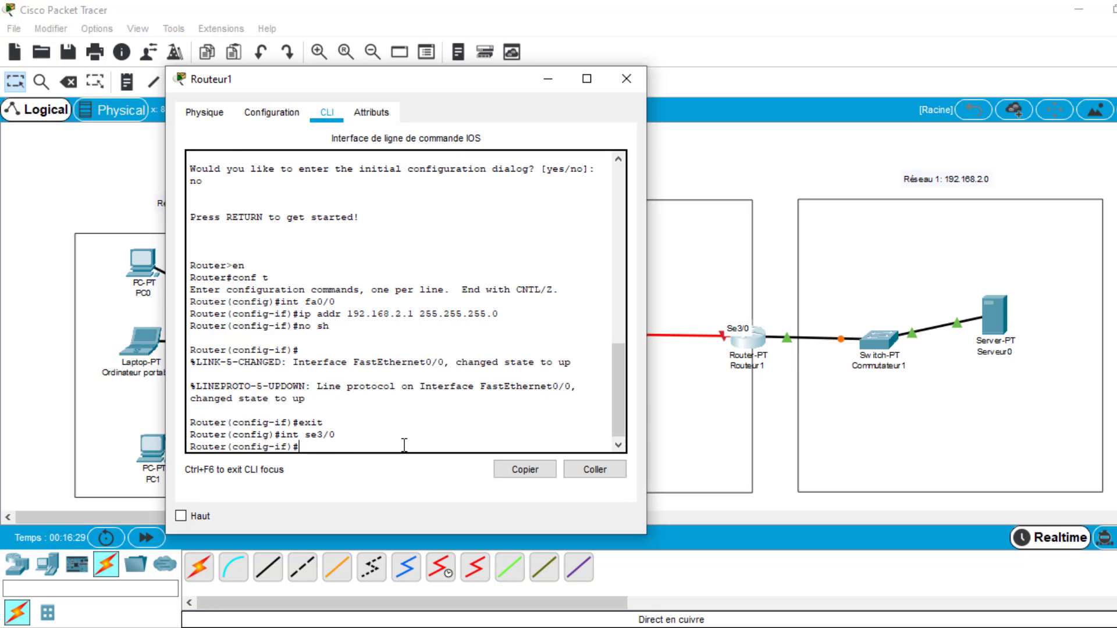
- Assign the public network address 80.0.0.2 with mask 255.0.0.0 to Routeur1's se3/0 using "ip addr"
{"action": "type", "text": "ip addr"}
{"action": "left_click", "coordinate": [730, 508]}
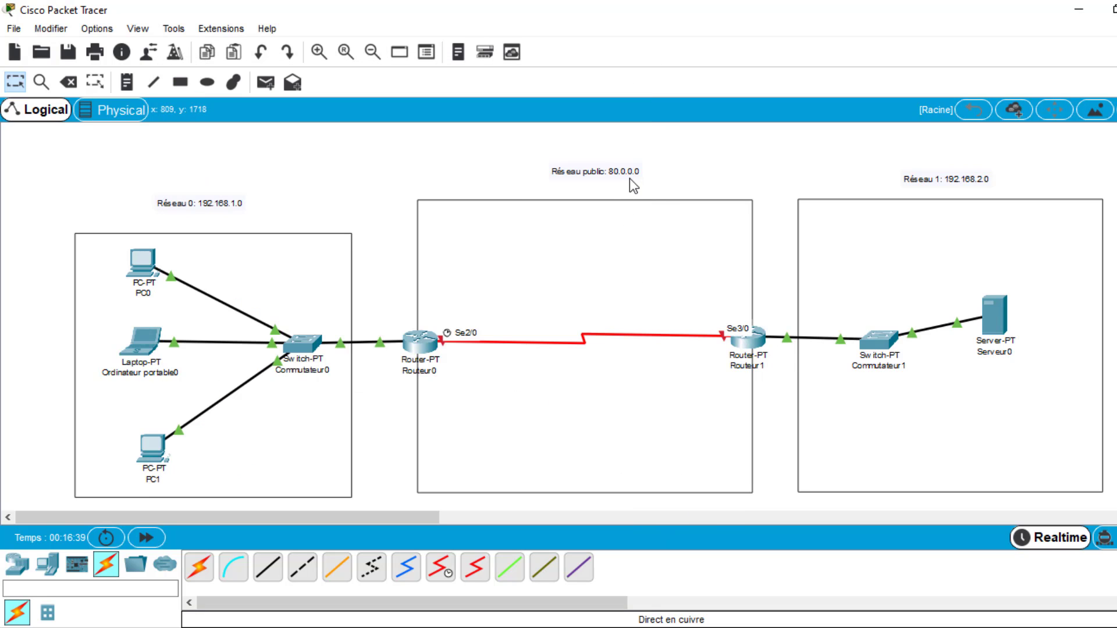
{"action": "left_click", "coordinate": [751, 337]}
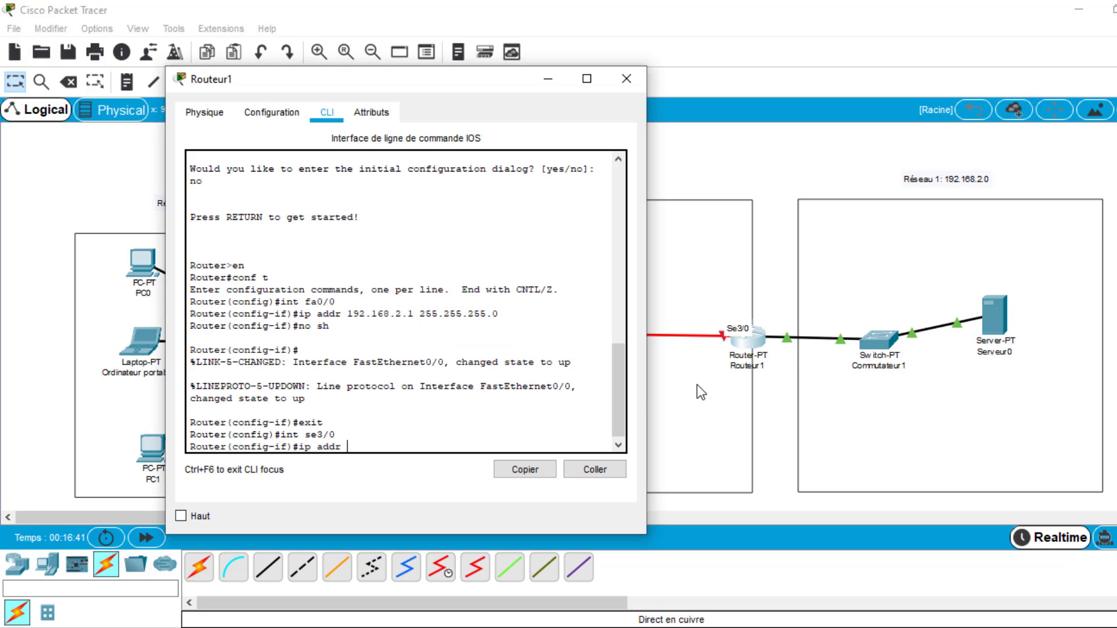
{"action": "type", "text": "80.0.0.2"}
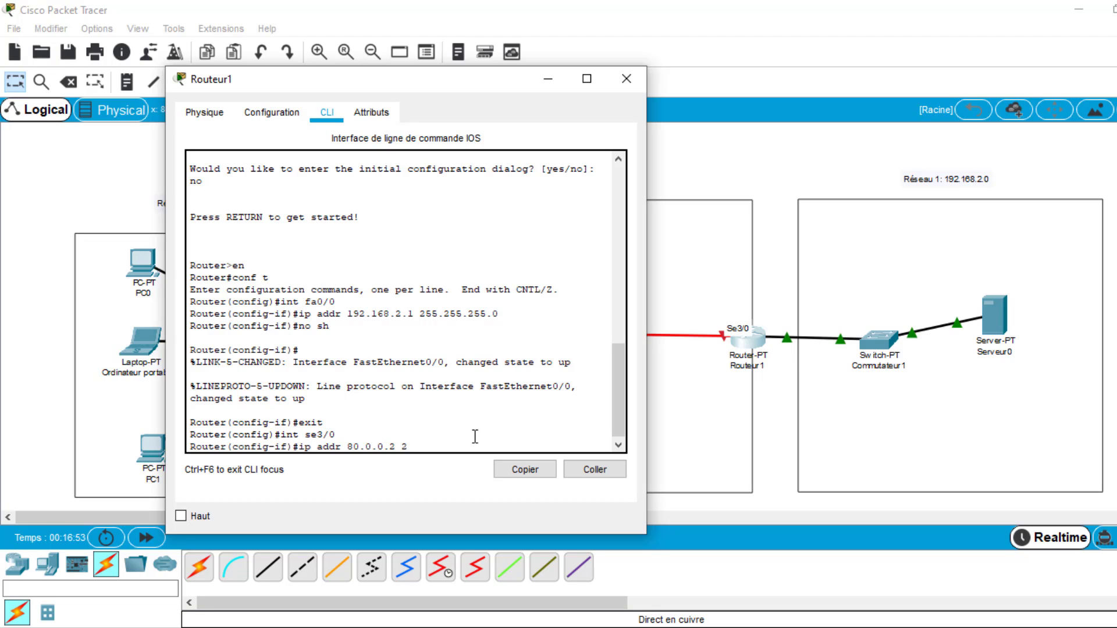
{"action": "type", "text": "255.0.0.0"}
{"action": "key", "text": "Return"}
- Enable Routeur1's se3/0 interface with "no sh", leave it with "exit" and close the router's window
{"action": "type", "text": "no sh"}
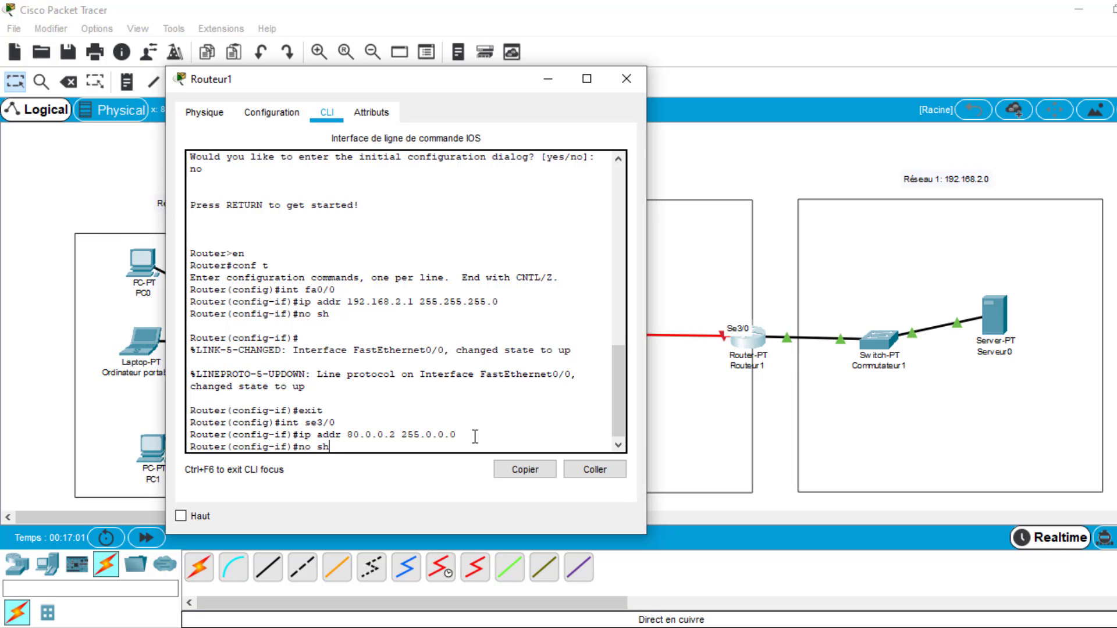
{"action": "key", "text": "Return"}
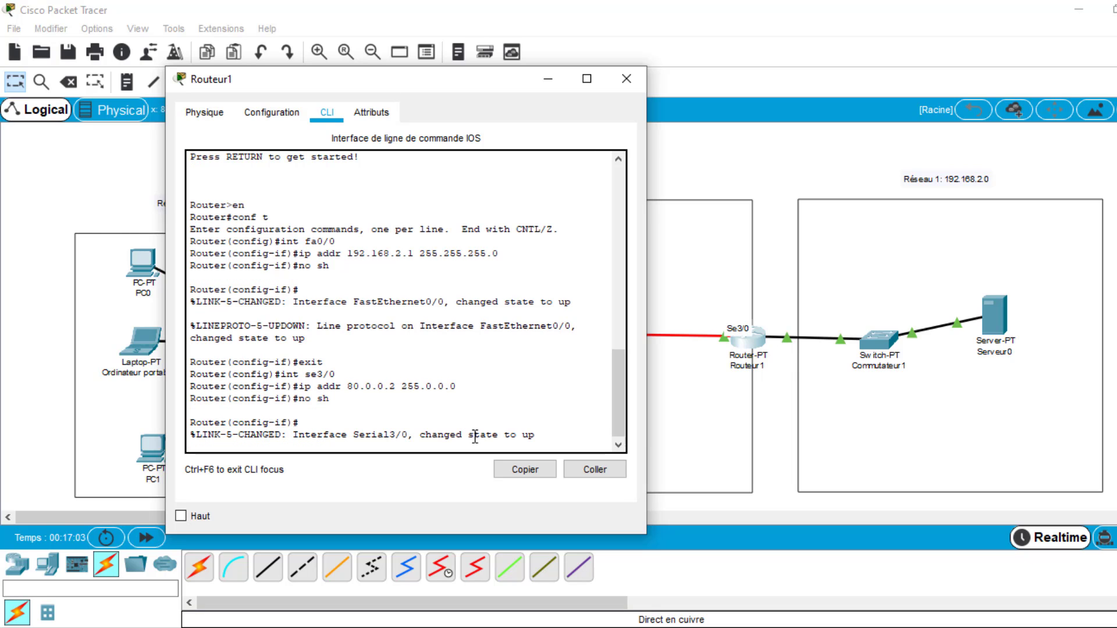
{"action": "key", "text": "Return"}
{"action": "type", "text": "exit"}
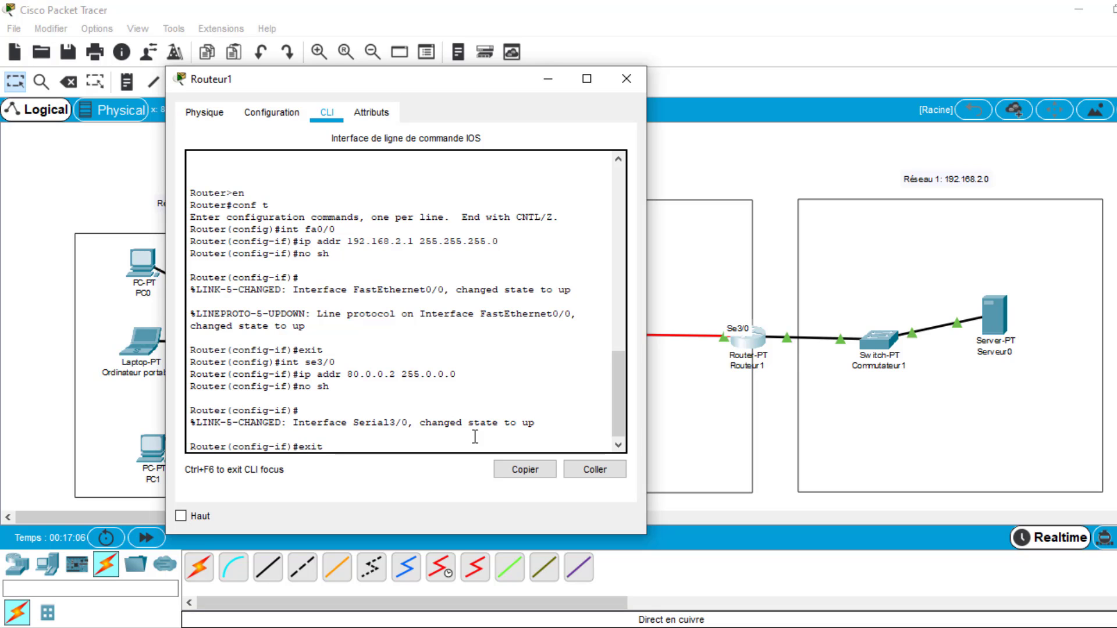
{"action": "key", "text": "Return"}
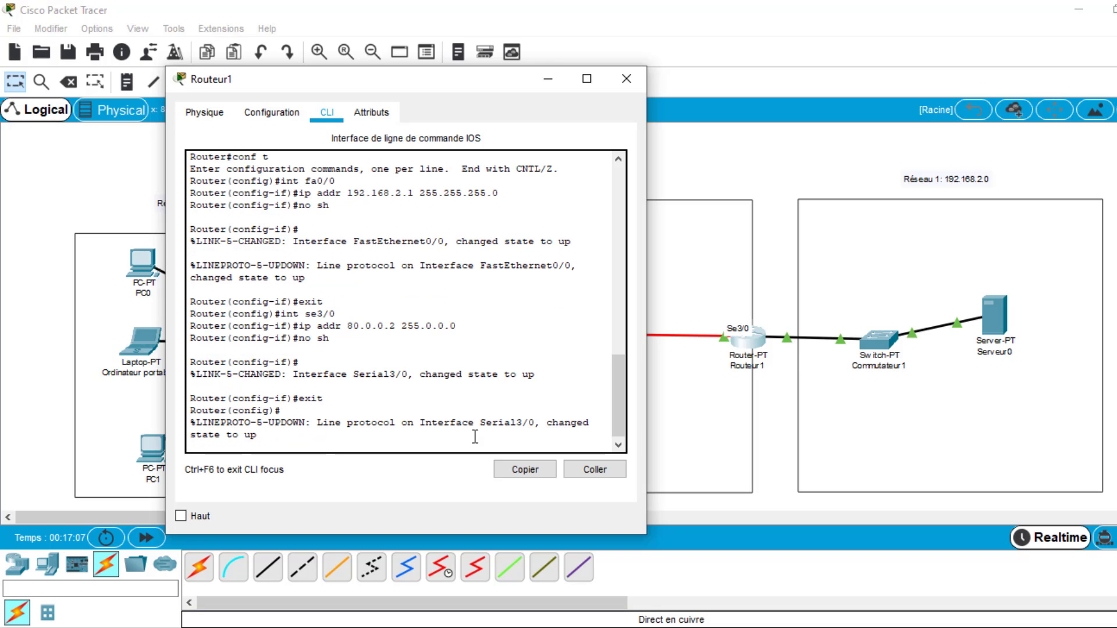
{"action": "left_click", "coordinate": [632, 71]}
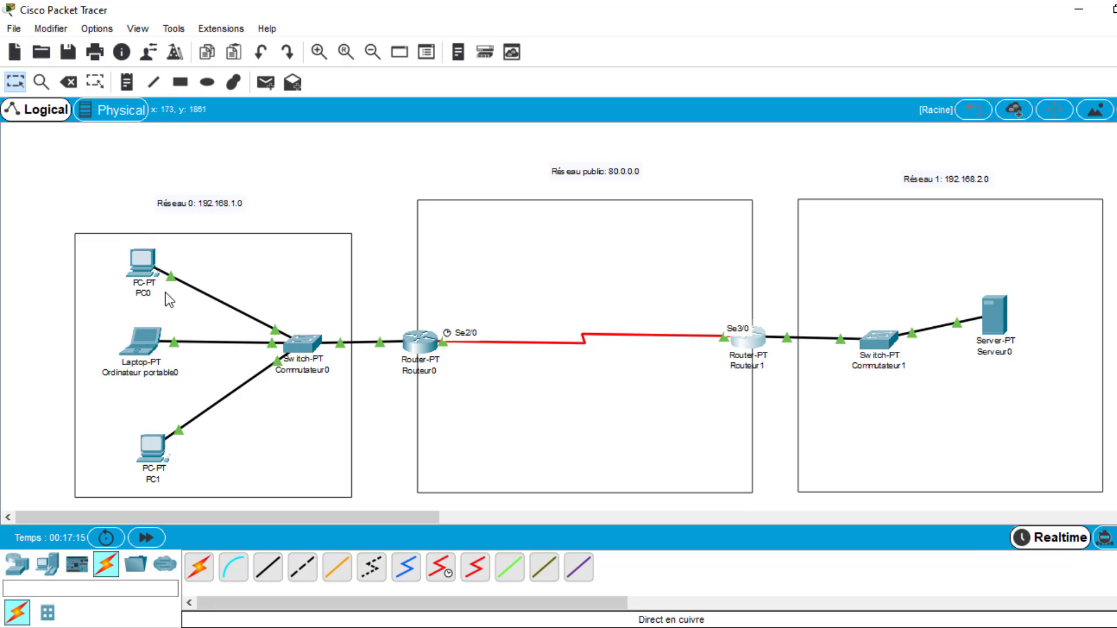
- Open PC0's IP configuration and set its static address to 192.168.1.2
{"action": "left_click", "coordinate": [141, 270]}
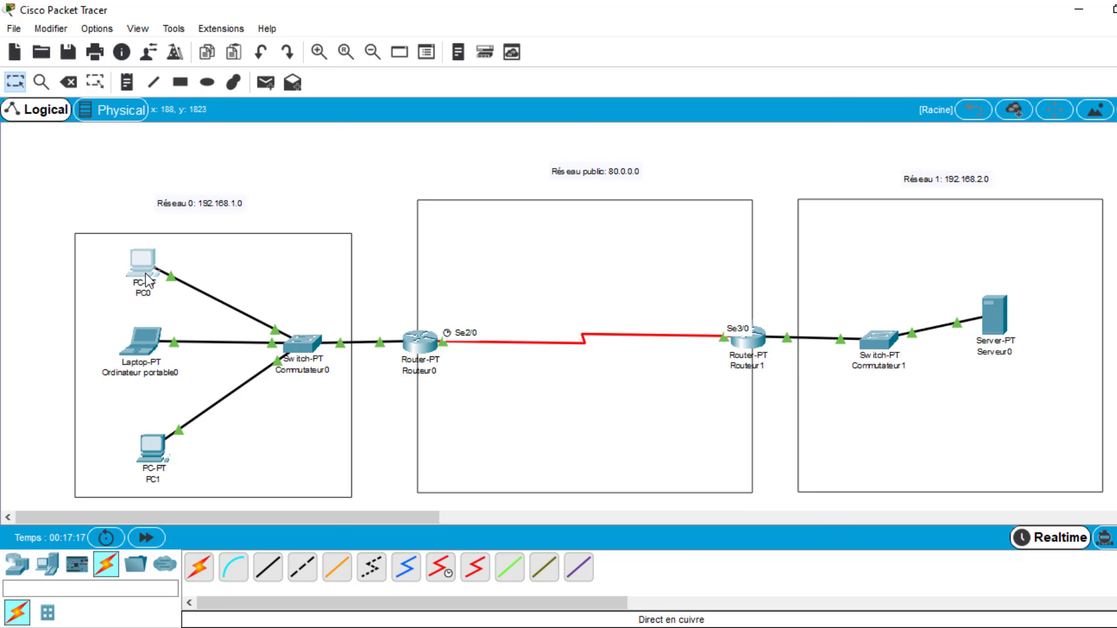
{"action": "left_click", "coordinate": [521, 117]}
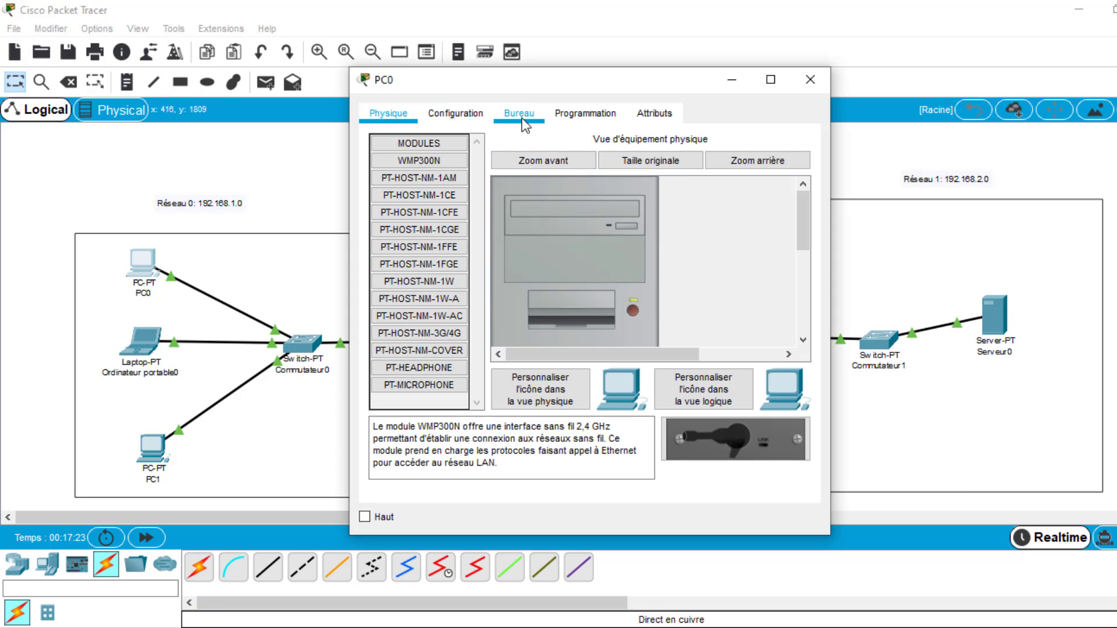
{"action": "left_click", "coordinate": [434, 200]}
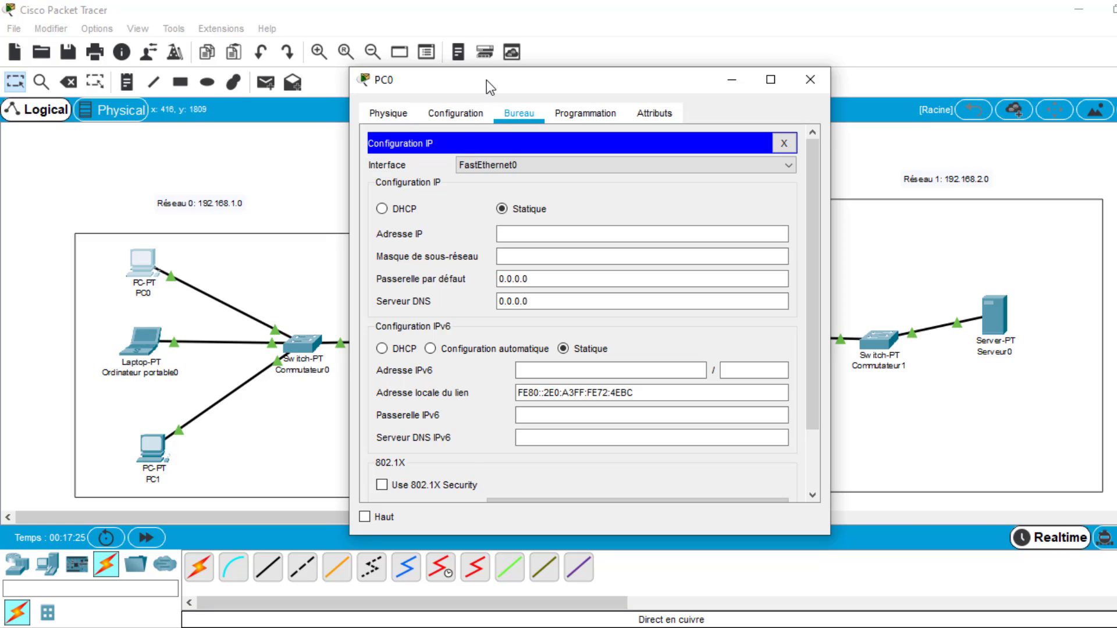
{"action": "left_click_drag", "start_coordinate": [486, 80], "coordinate": [752, 81]}
{"action": "left_click", "coordinate": [804, 235]}
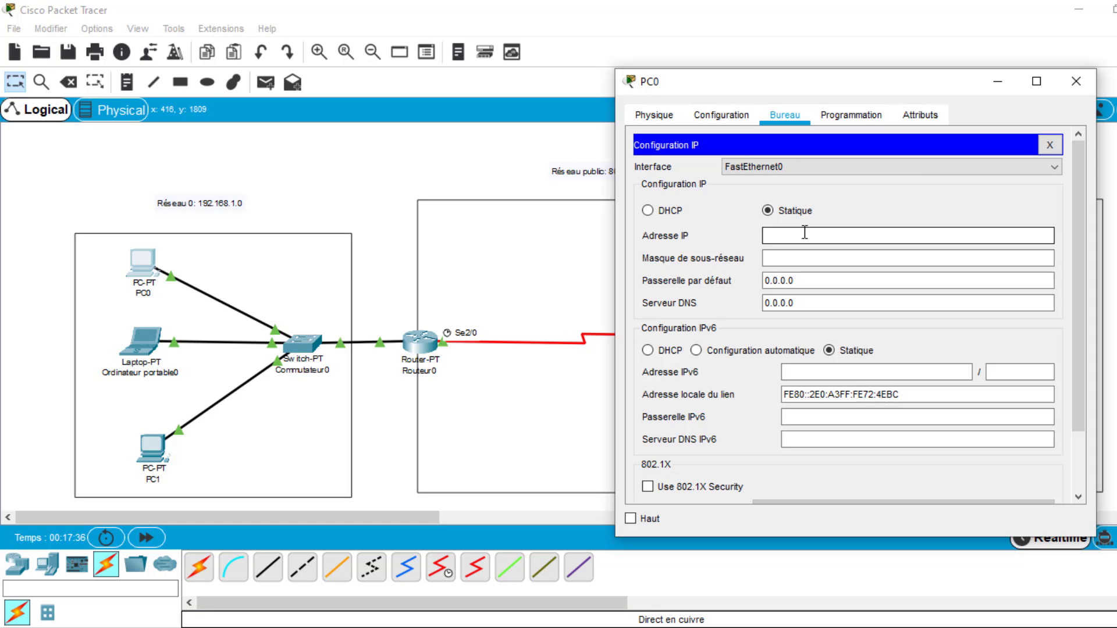
{"action": "type", "text": "192.168.1.2"}
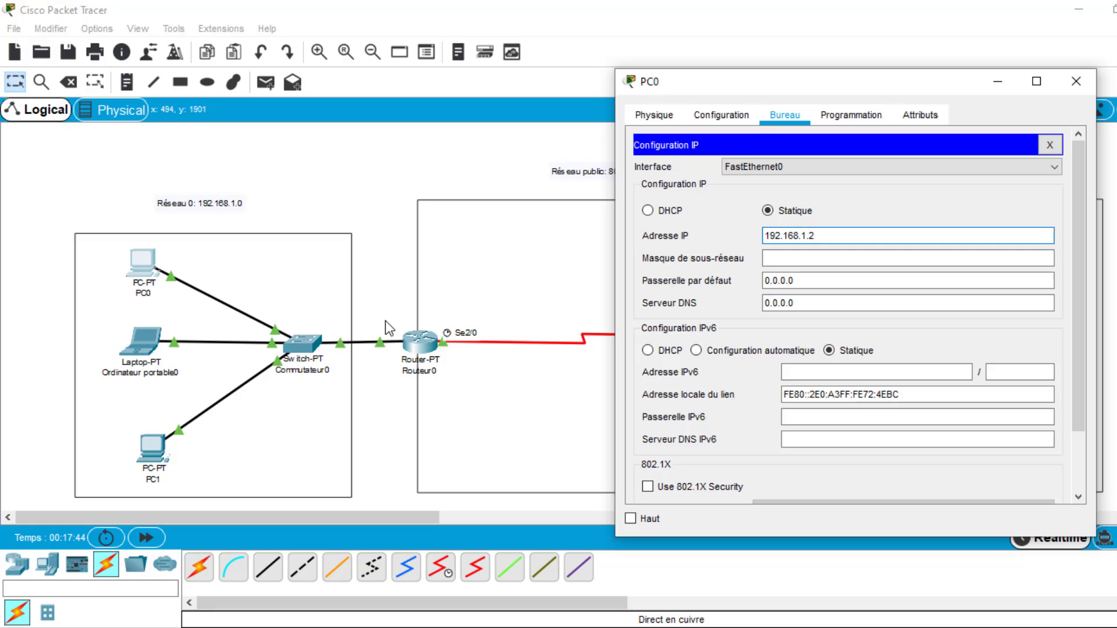
- Give PC0 the subnet mask 255.255.255.0 and default gateway 192.168.1.1, and close its window
{"action": "left_click_drag", "start_coordinate": [375, 316], "coordinate": [404, 375]}
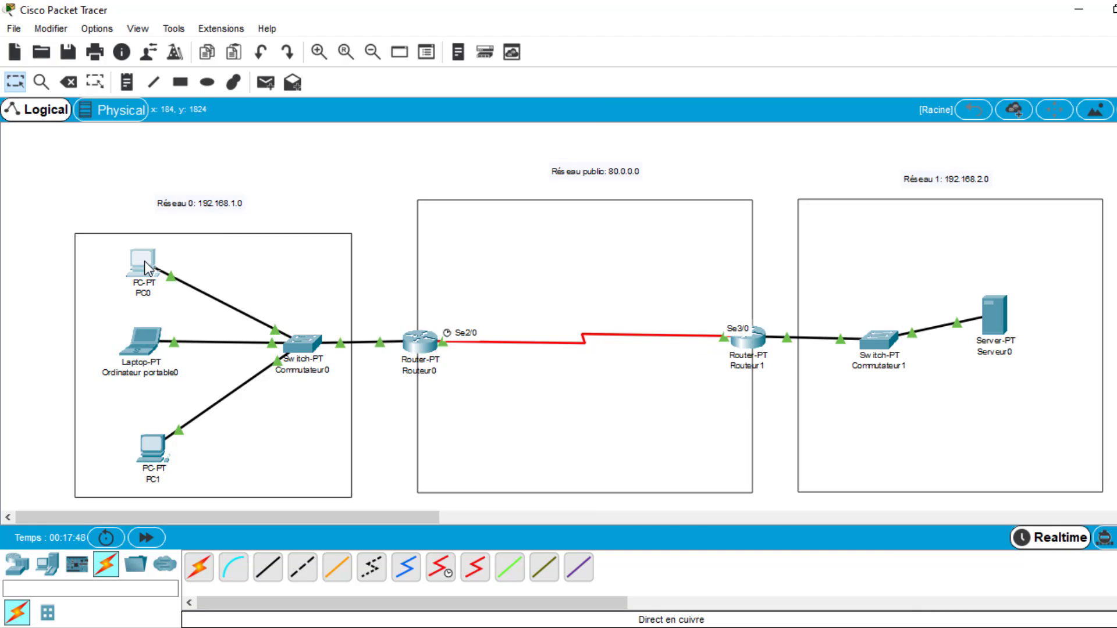
{"action": "left_click", "coordinate": [144, 267]}
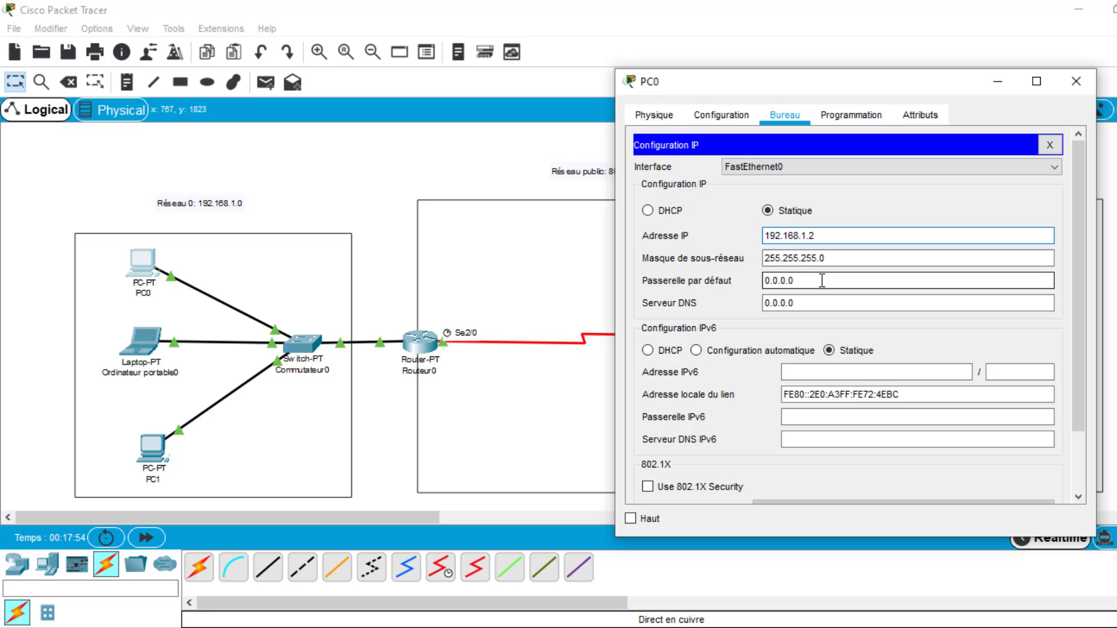
{"action": "left_click_drag", "start_coordinate": [822, 280], "coordinate": [766, 281]}
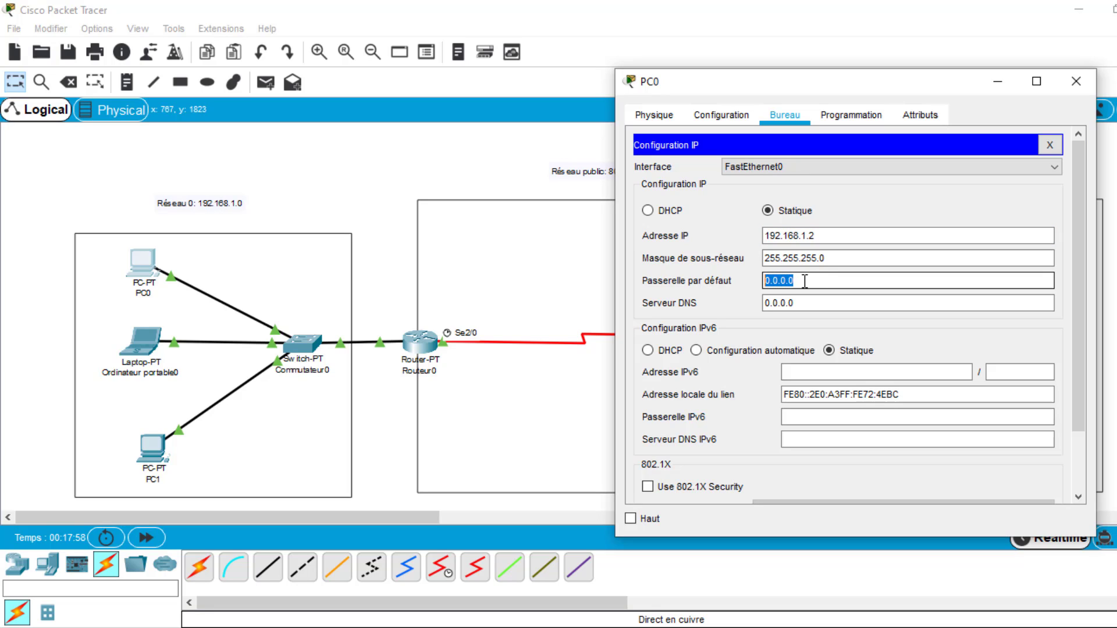
{"action": "type", "text": "192.168.1.1"}
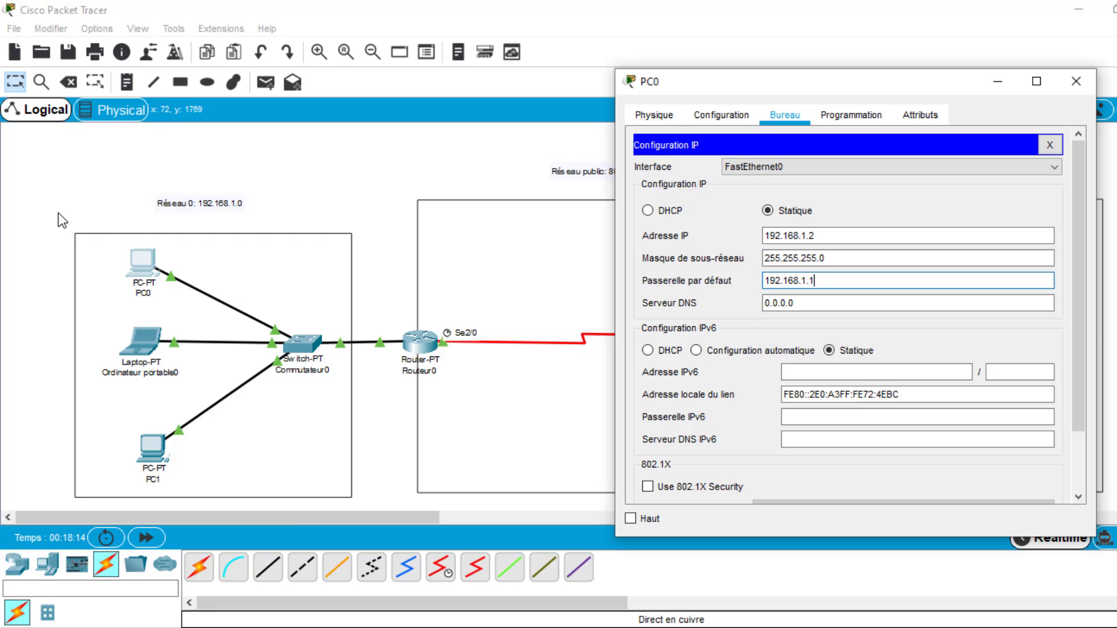
{"action": "left_click_drag", "start_coordinate": [58, 213], "coordinate": [383, 508]}
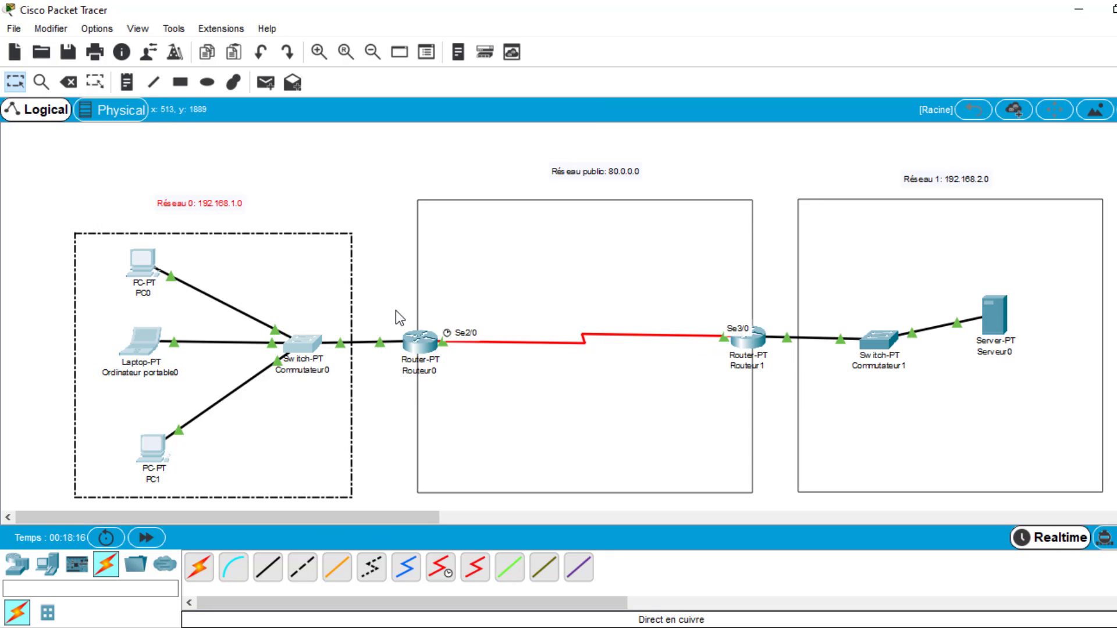
{"action": "left_click_drag", "start_coordinate": [389, 308], "coordinate": [403, 385]}
{"action": "left_click", "coordinate": [144, 284]}
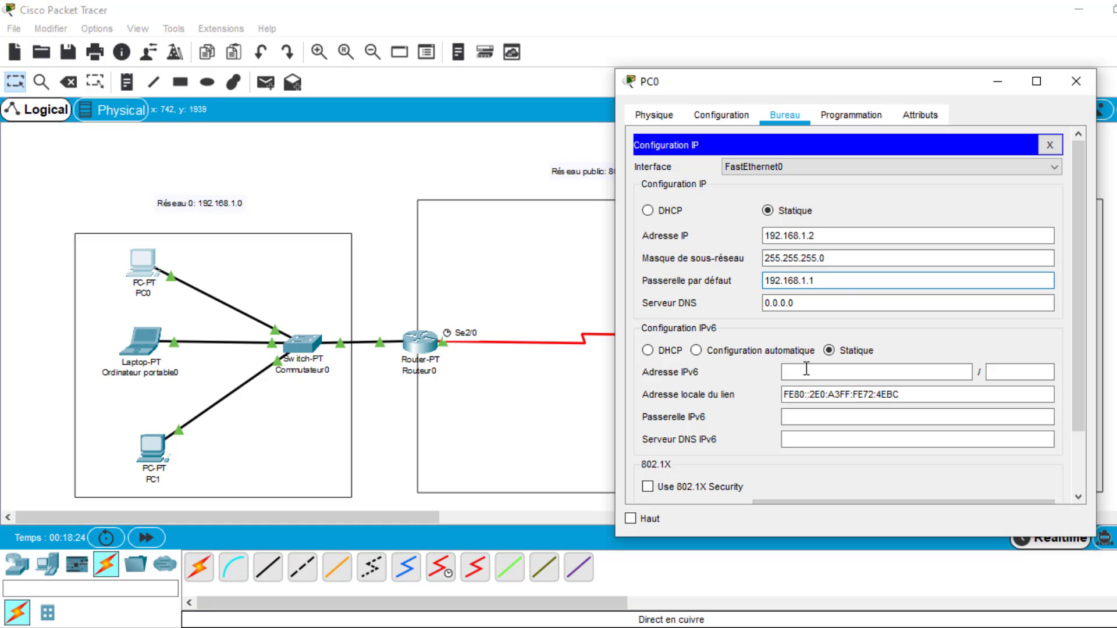
{"action": "left_click", "coordinate": [800, 301]}
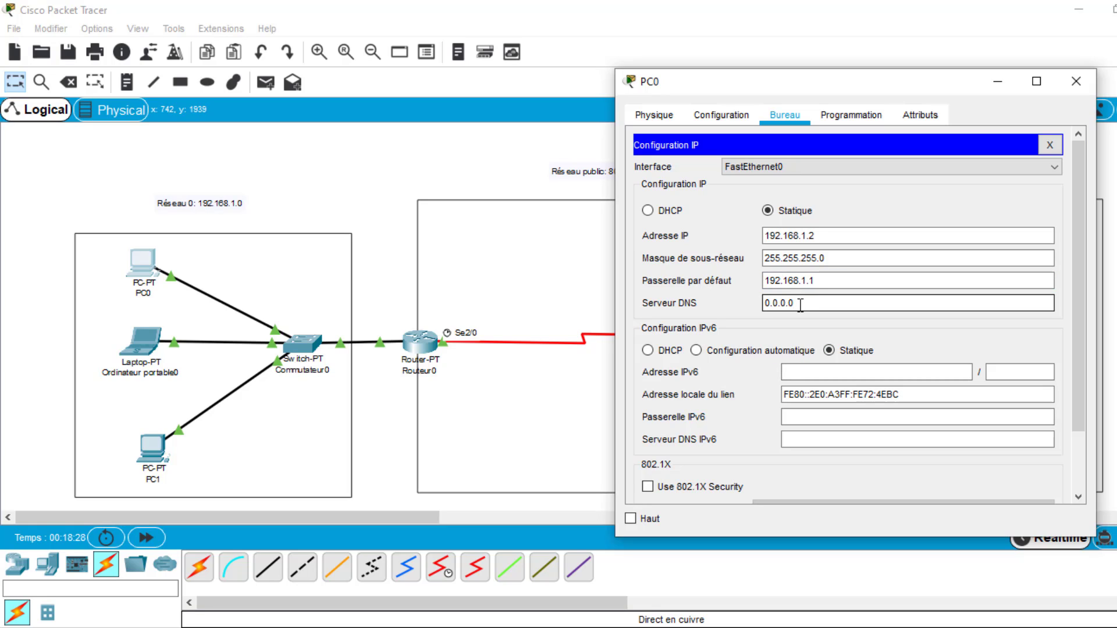
{"action": "left_click", "coordinate": [1076, 81]}
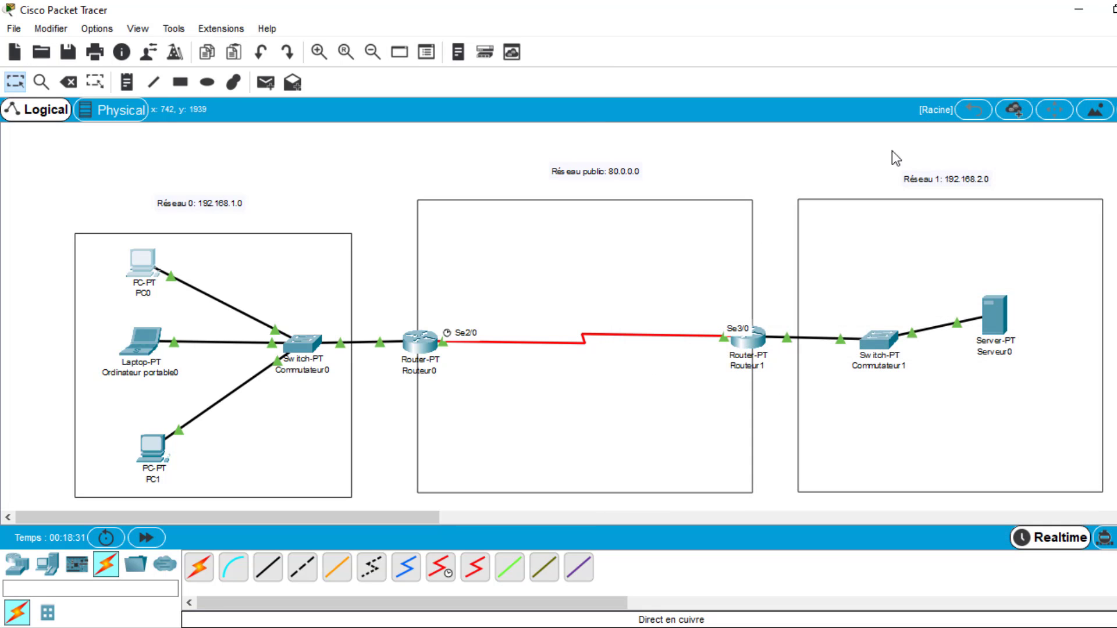
- Give the laptop Ordinateur portable0 the static IP address 192.168.1.3 with subnet mask 255.255.255.0
{"action": "left_click", "coordinate": [143, 341]}
{"action": "left_click", "coordinate": [519, 115]}
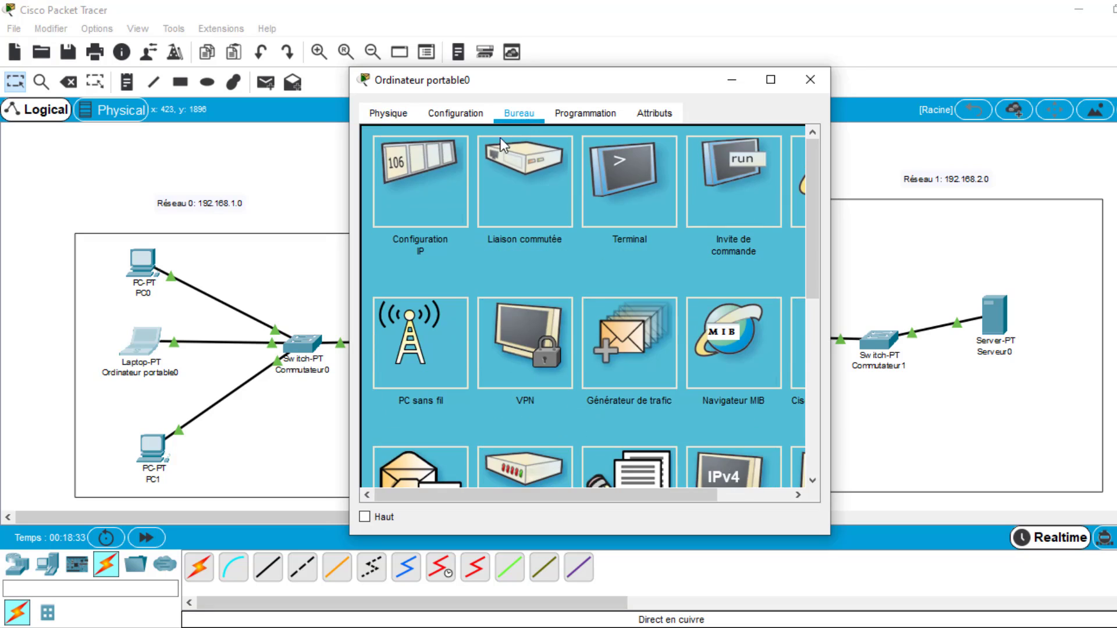
{"action": "left_click", "coordinate": [407, 174]}
{"action": "left_click", "coordinate": [519, 235]}
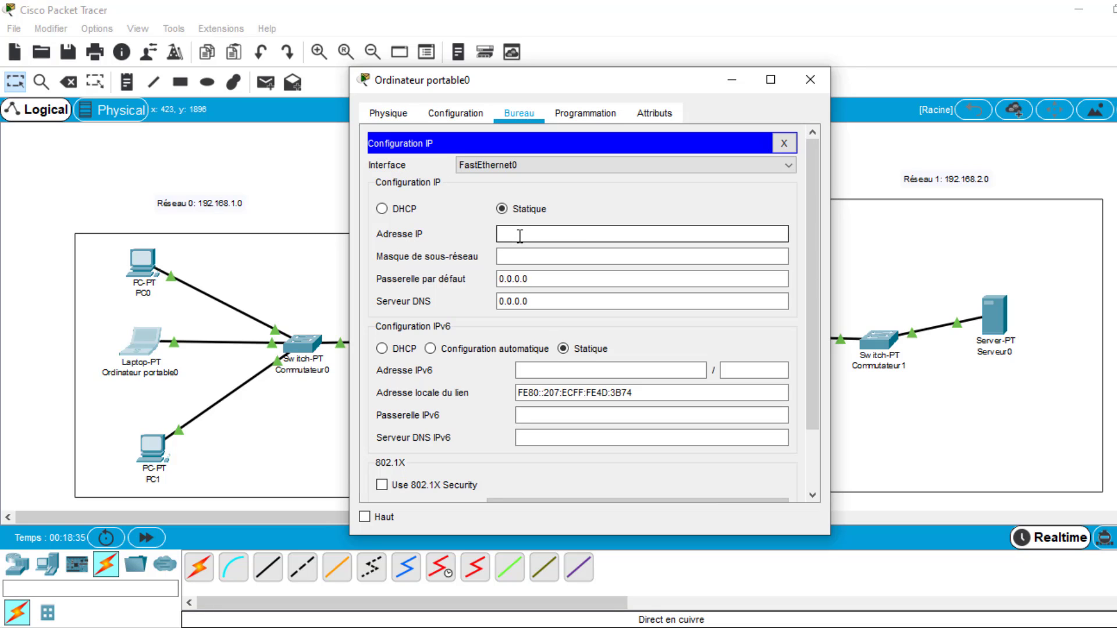
{"action": "type", "text": "192.168.1.3"}
{"action": "left_click", "coordinate": [614, 256]}
- Set the laptop's default gateway to 192.168.1.1 and close its window
{"action": "left_click", "coordinate": [585, 278]}
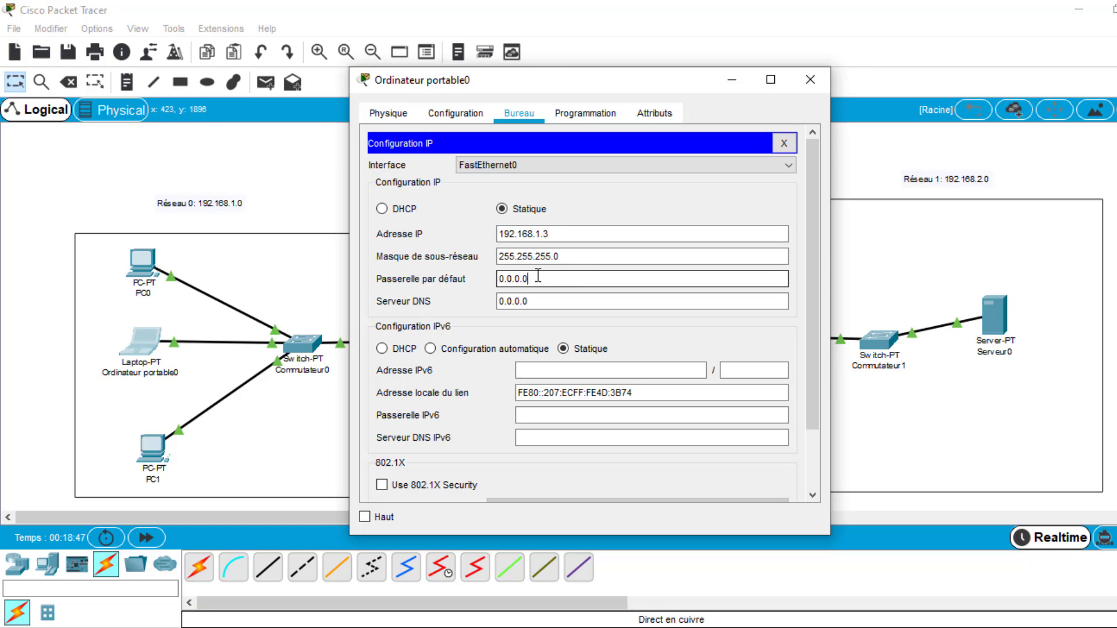
{"action": "left_click_drag", "start_coordinate": [538, 277], "coordinate": [496, 280]}
{"action": "type", "text": "192.168.1.1"}
{"action": "left_click", "coordinate": [536, 302]}
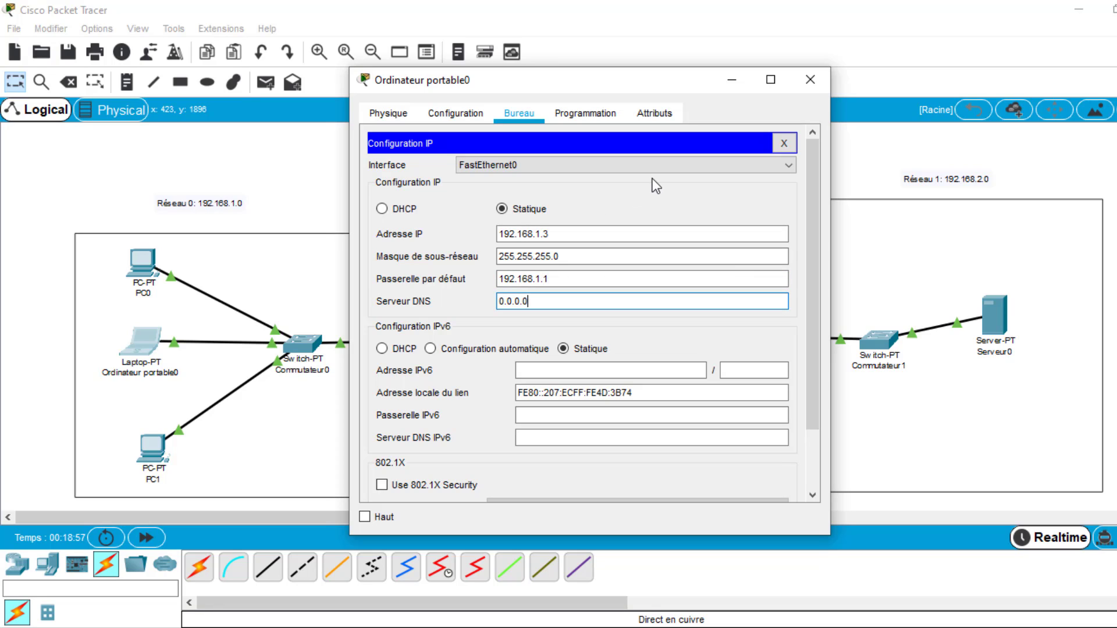
{"action": "left_click", "coordinate": [817, 79]}
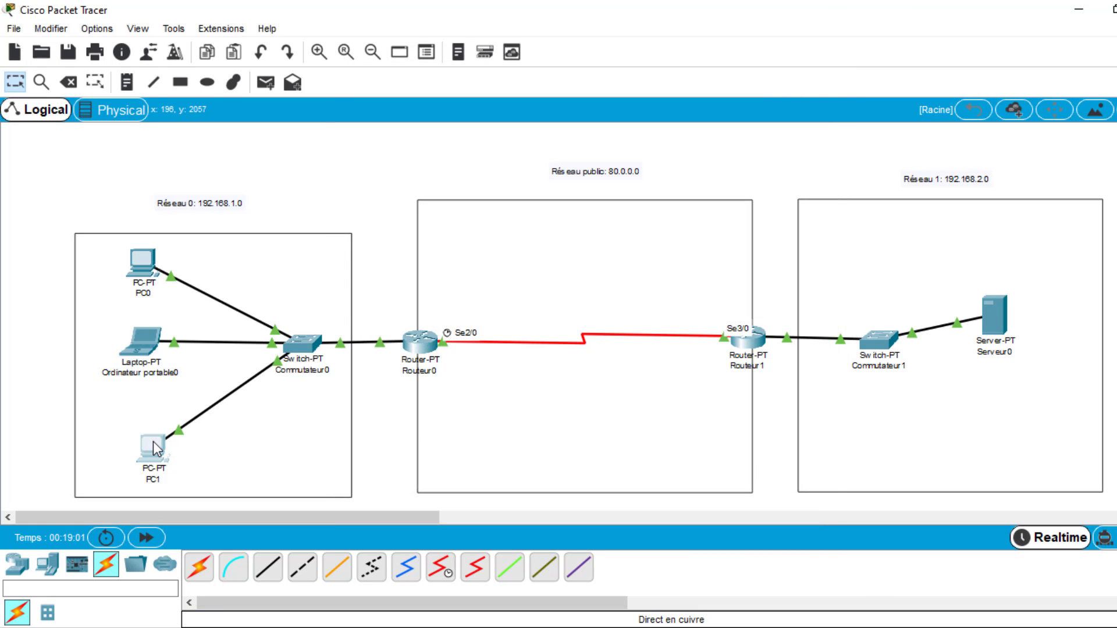
- Give PC1 the static IP address 192.168.1.4 with subnet mask 255.255.255.0
{"action": "left_click", "coordinate": [153, 442]}
{"action": "left_click", "coordinate": [531, 112]}
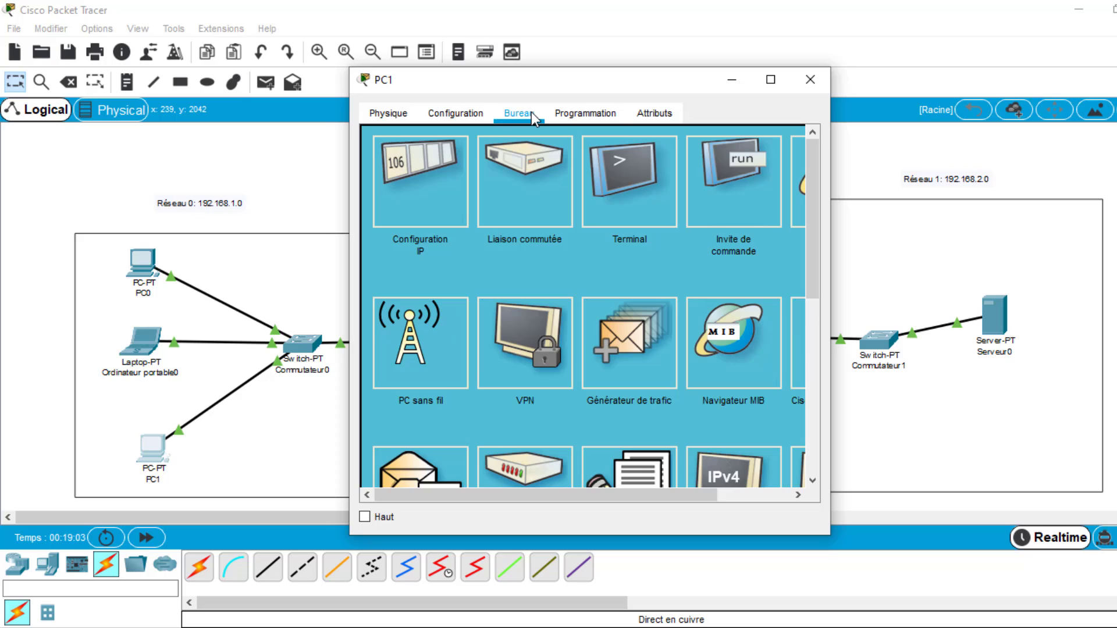
{"action": "left_click", "coordinate": [447, 212]}
{"action": "left_click", "coordinate": [532, 236]}
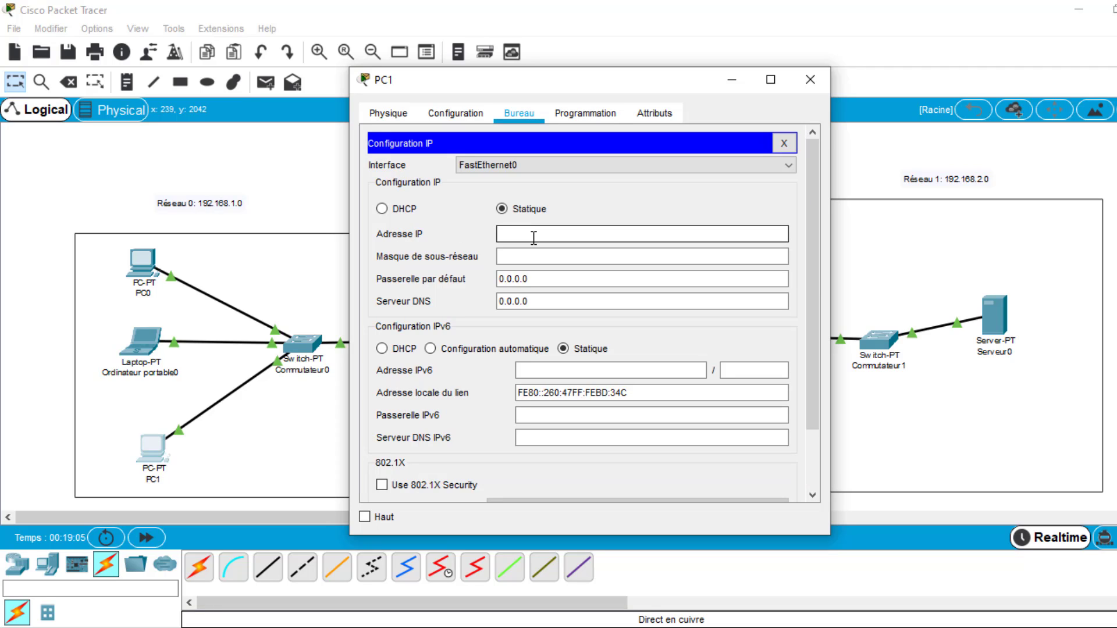
{"action": "type", "text": "192.168.1.4"}
{"action": "left_click", "coordinate": [541, 257]}
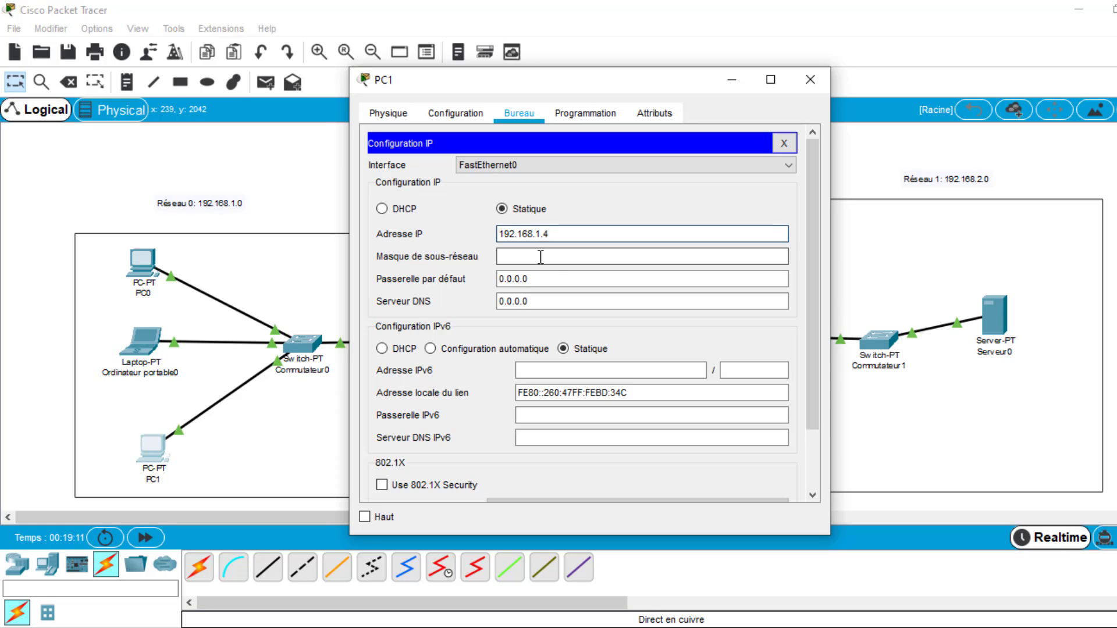
- Set PC1's default gateway to 192.168.1.1 and close its window
{"action": "double_click", "coordinate": [553, 283]}
{"action": "type", "text": "192"}
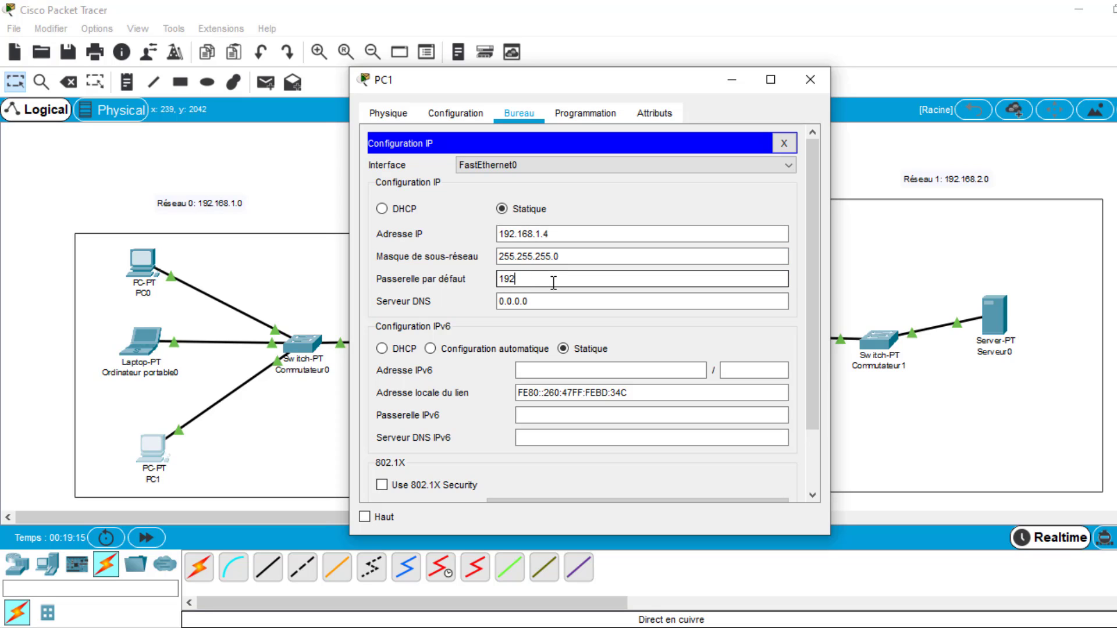
{"action": "type", "text": ".168.1.1"}
{"action": "left_click", "coordinate": [809, 81]}
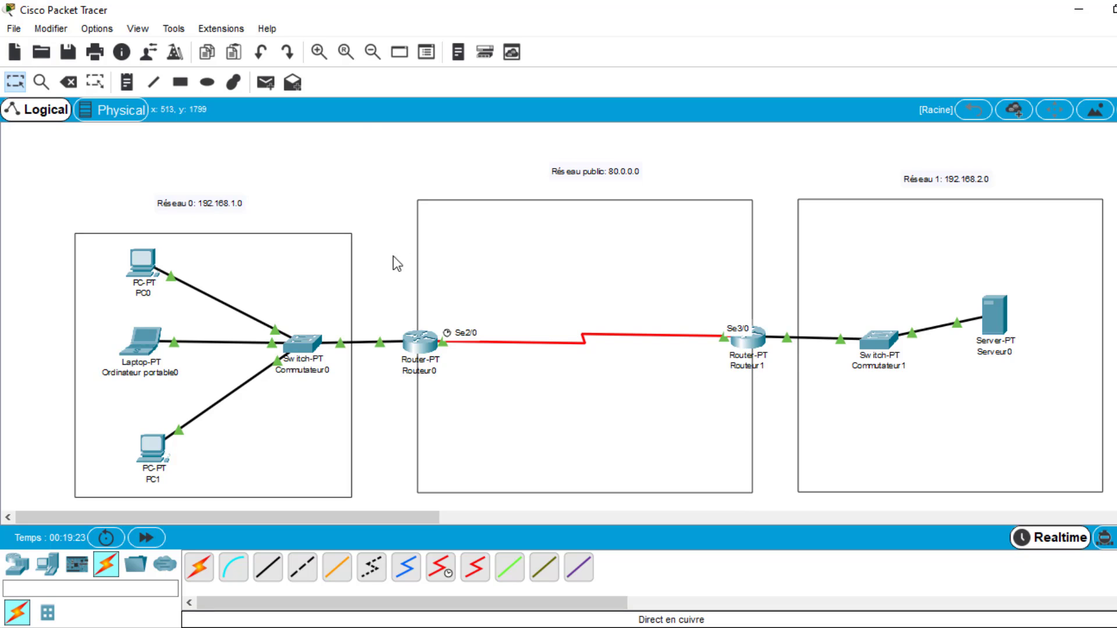
- Give Serveur0 the static IP address 192.168.2.2 with subnet mask 255.255.255.0
{"action": "left_click", "coordinate": [998, 319]}
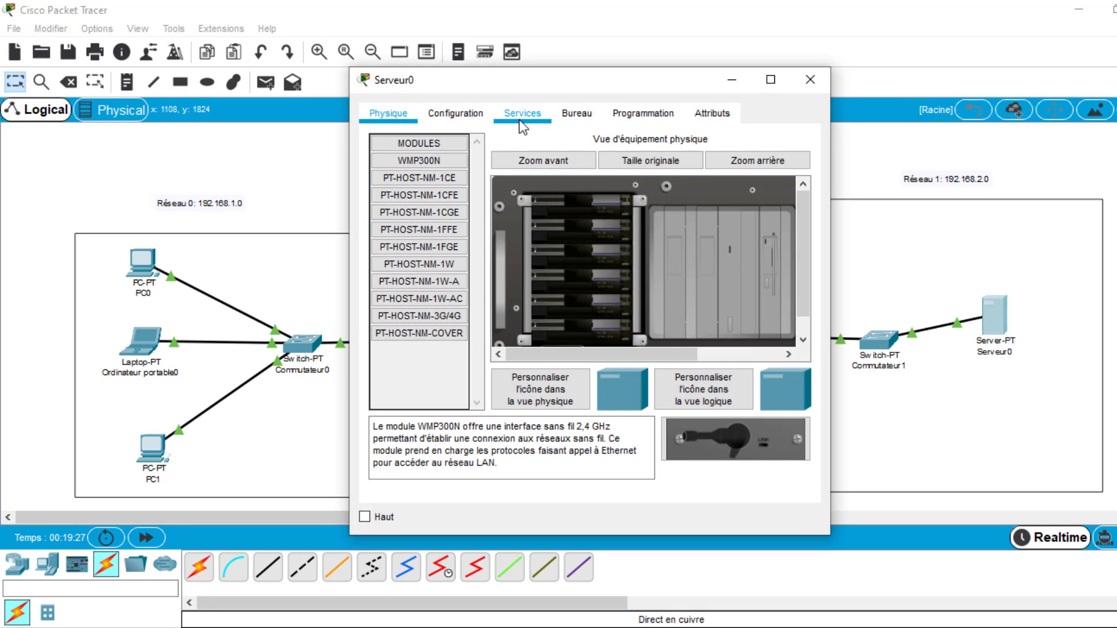
{"action": "left_click", "coordinate": [519, 120]}
{"action": "left_click", "coordinate": [567, 119]}
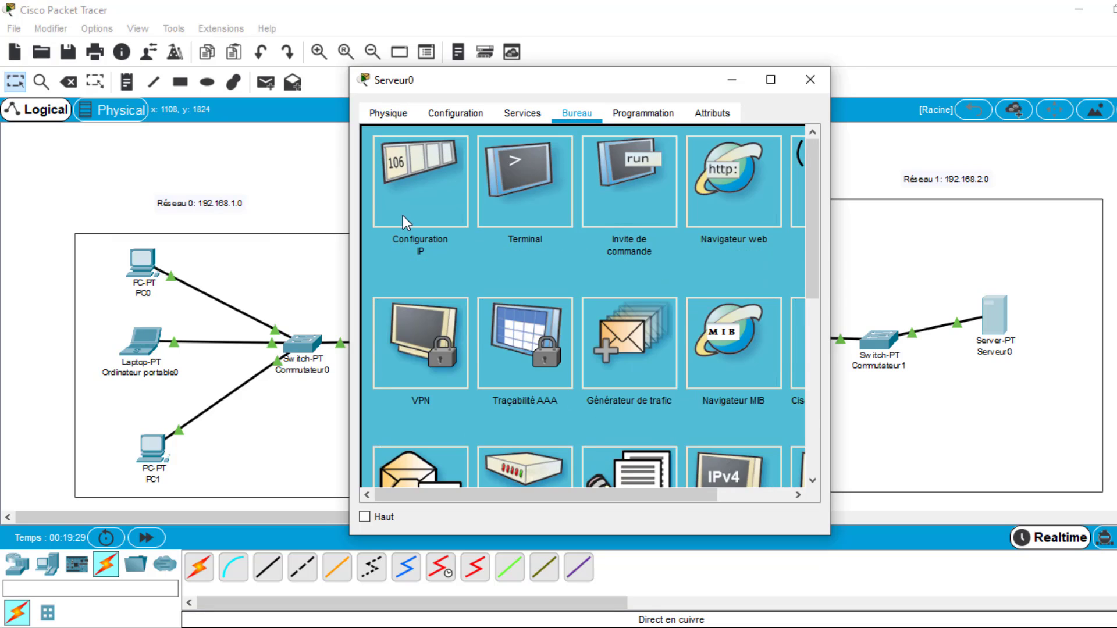
{"action": "left_click", "coordinate": [404, 217]}
{"action": "left_click", "coordinate": [514, 214]}
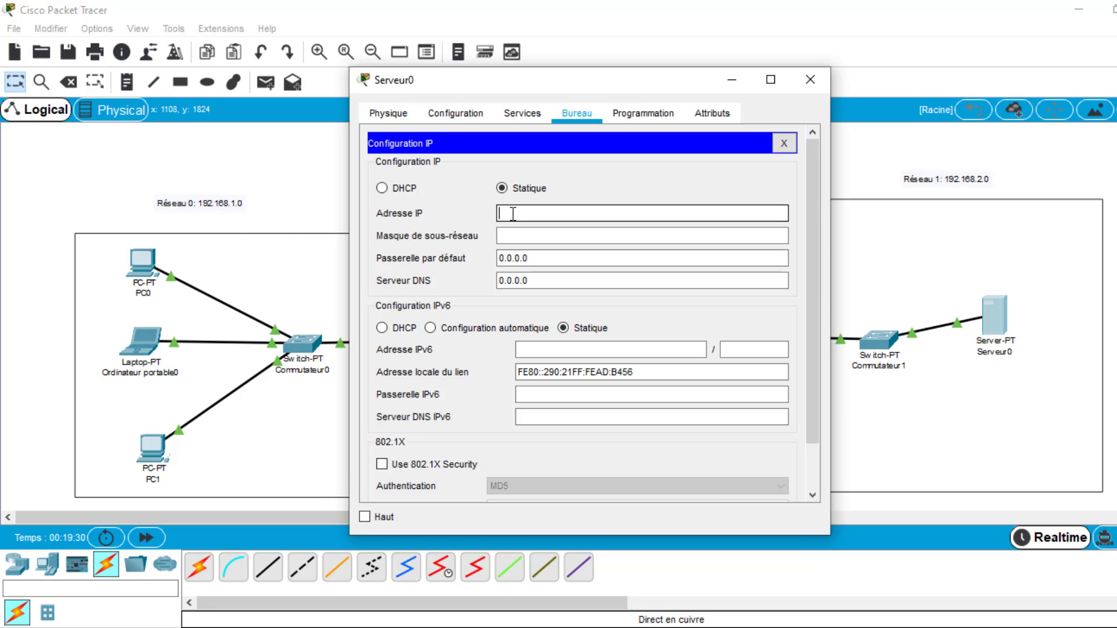
{"action": "type", "text": "192.168.2.2"}
{"action": "left_click_drag", "start_coordinate": [559, 213], "coordinate": [545, 213]}
{"action": "left_click_drag", "start_coordinate": [650, 79], "coordinate": [423, 78]}
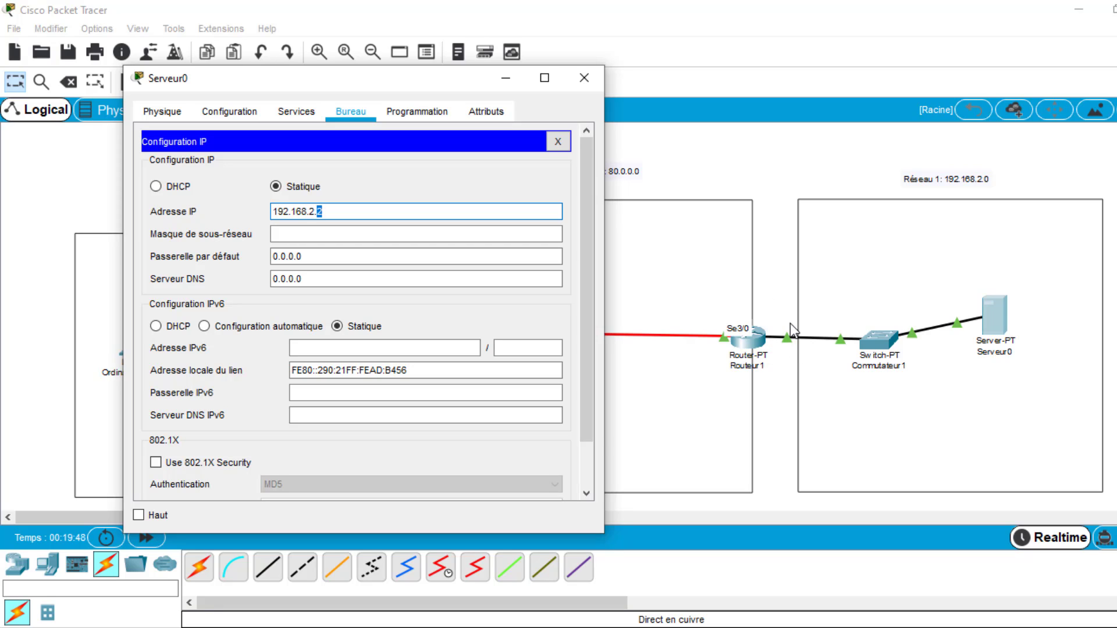
{"action": "left_click", "coordinate": [364, 233]}
- Set Serveur0's default gateway to 192.168.2.1 and close its window
{"action": "left_click_drag", "start_coordinate": [357, 81], "coordinate": [389, 78]}
{"action": "left_click", "coordinate": [328, 256]}
{"action": "left_click_drag", "start_coordinate": [328, 256], "coordinate": [302, 260]}
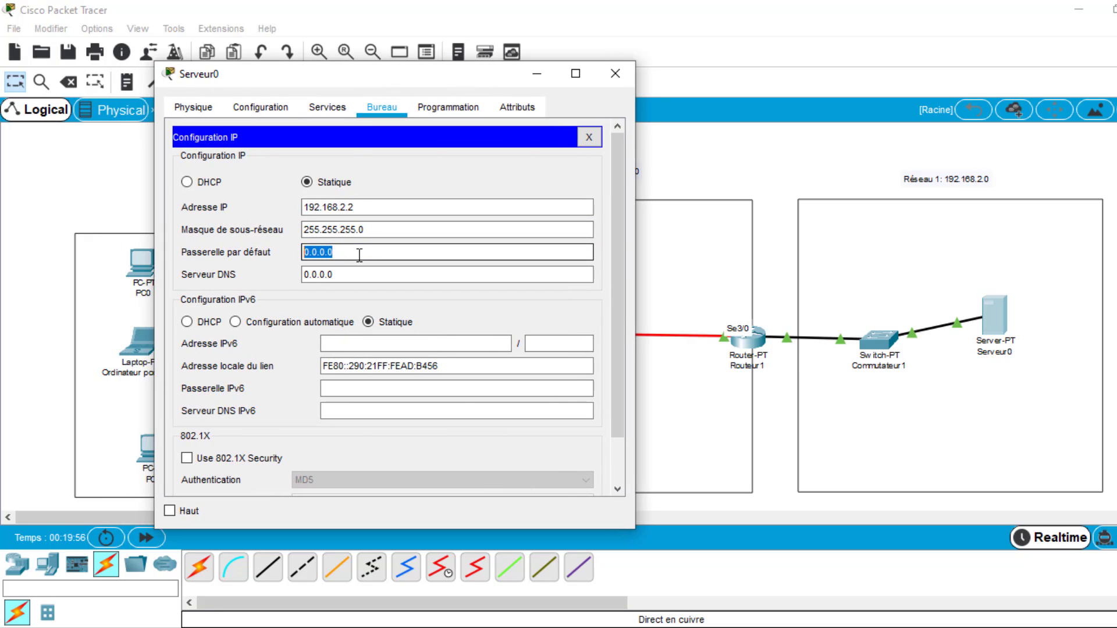
{"action": "type", "text": "192.168.2.1"}
{"action": "left_click", "coordinate": [355, 275]}
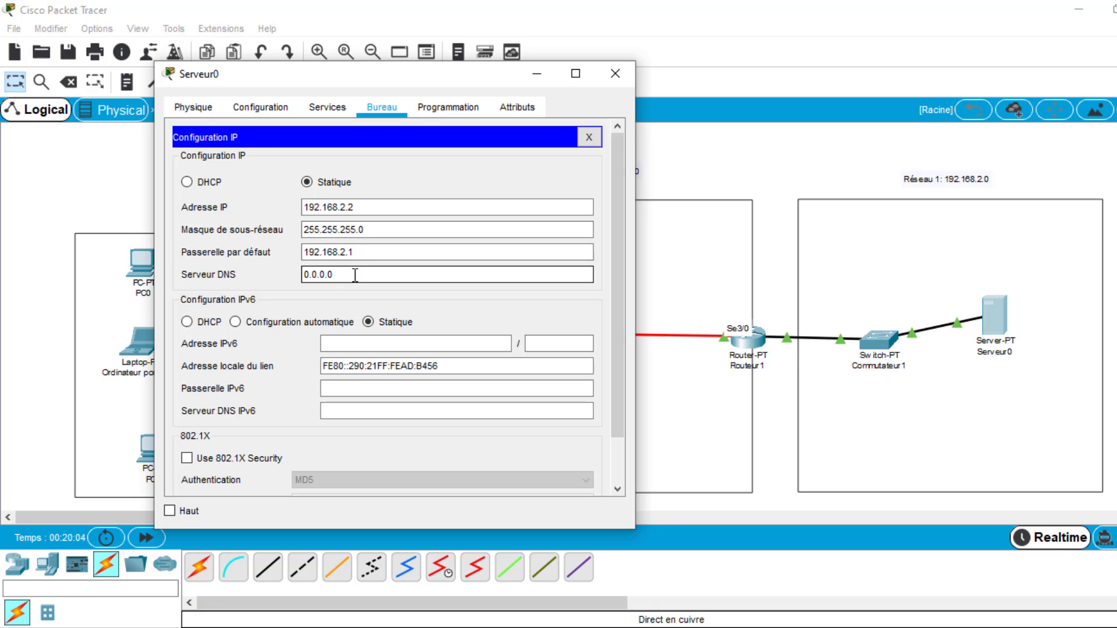
{"action": "left_click", "coordinate": [608, 76]}
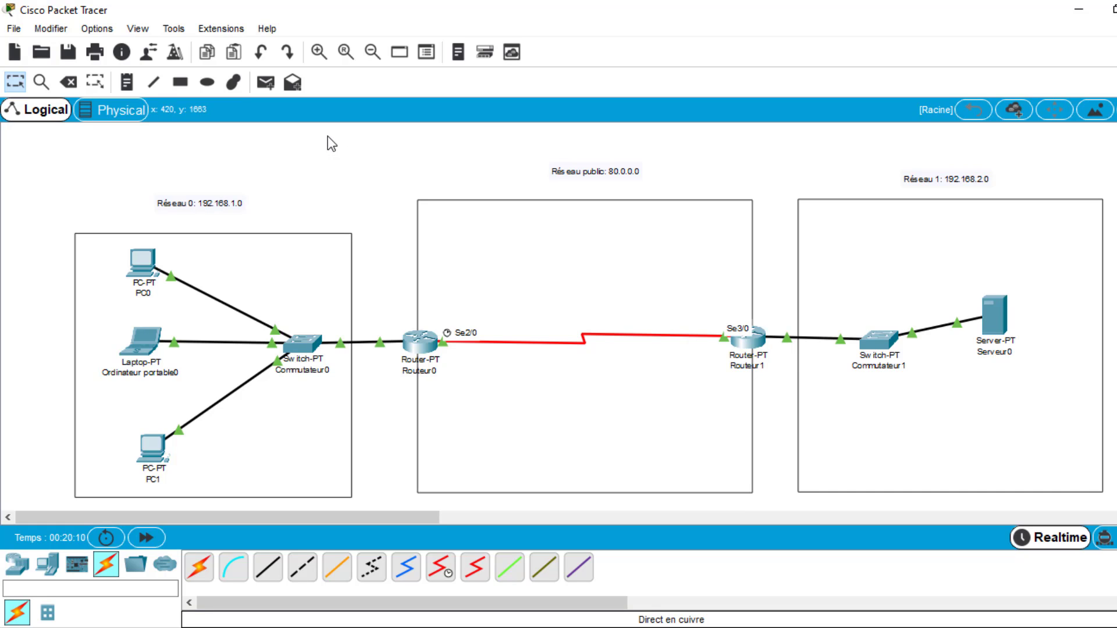
- Show the PDU scenario list and send a simple PDU from PC0 to Serveur0 to test connectivity
{"action": "left_click", "coordinate": [1115, 589]}
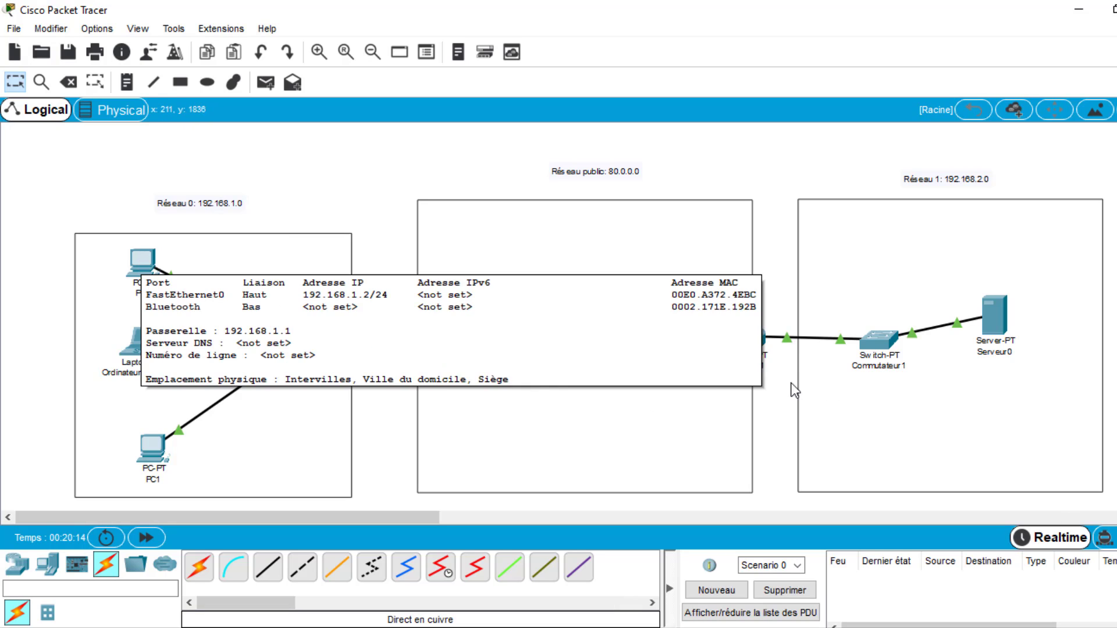
{"action": "left_click", "coordinate": [266, 82]}
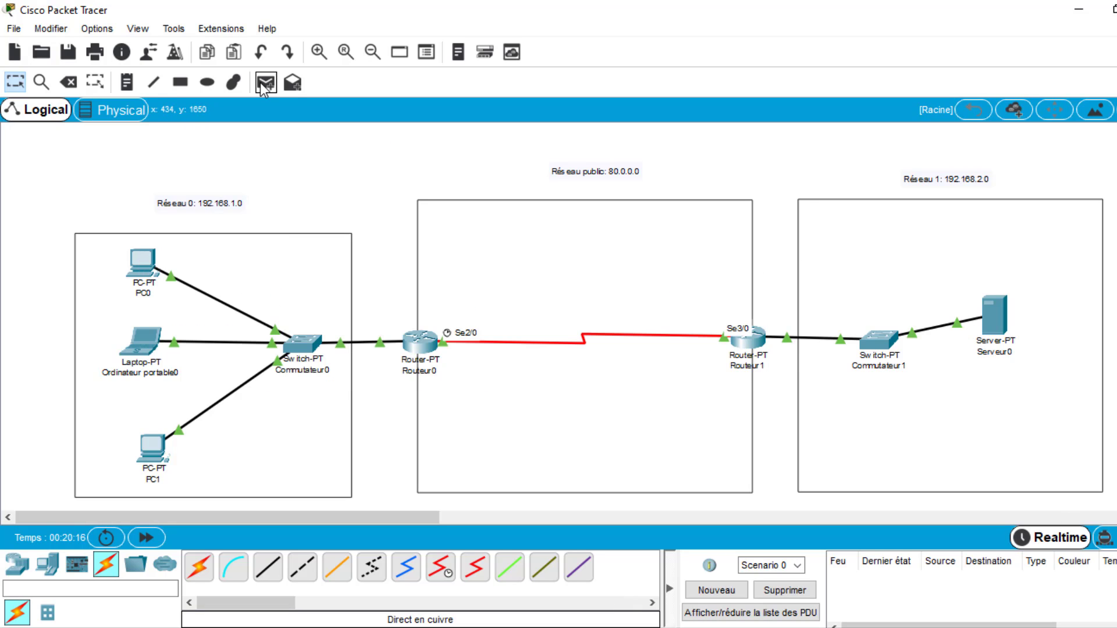
{"action": "left_click", "coordinate": [145, 265]}
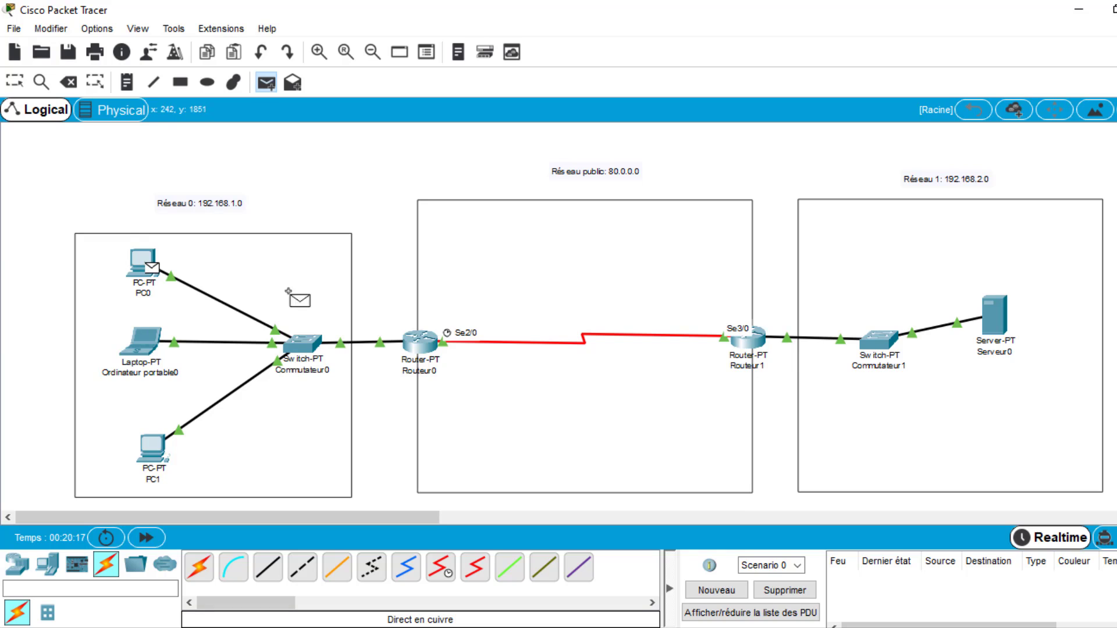
{"action": "left_click", "coordinate": [994, 314]}
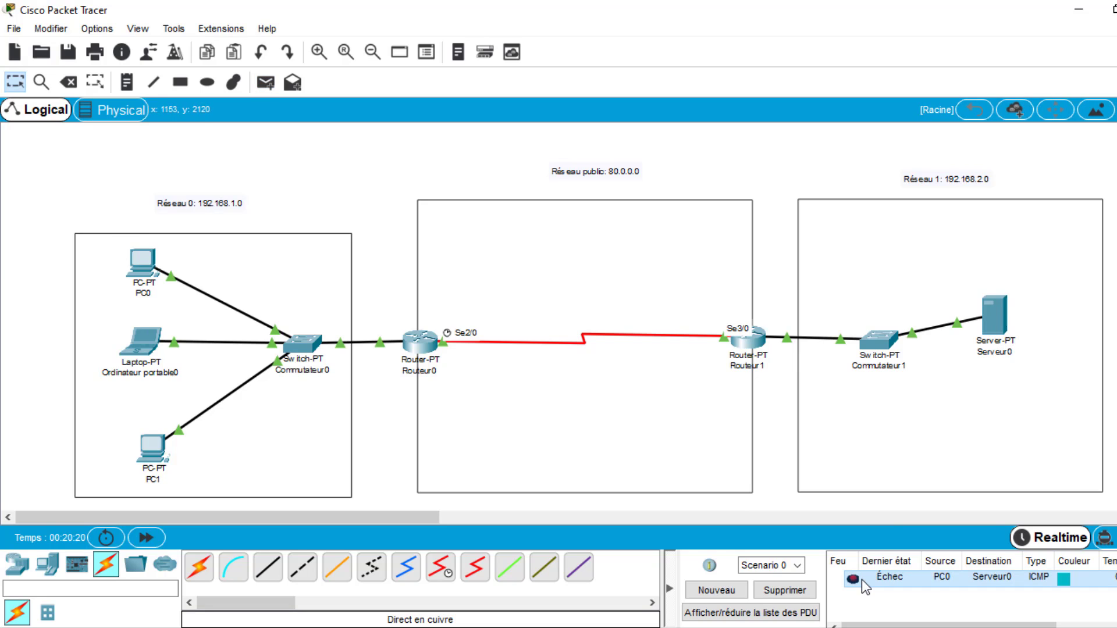
- Send a simple PDU from the laptop Ordinateur portable0 to Serveur0
{"action": "left_click", "coordinate": [266, 82]}
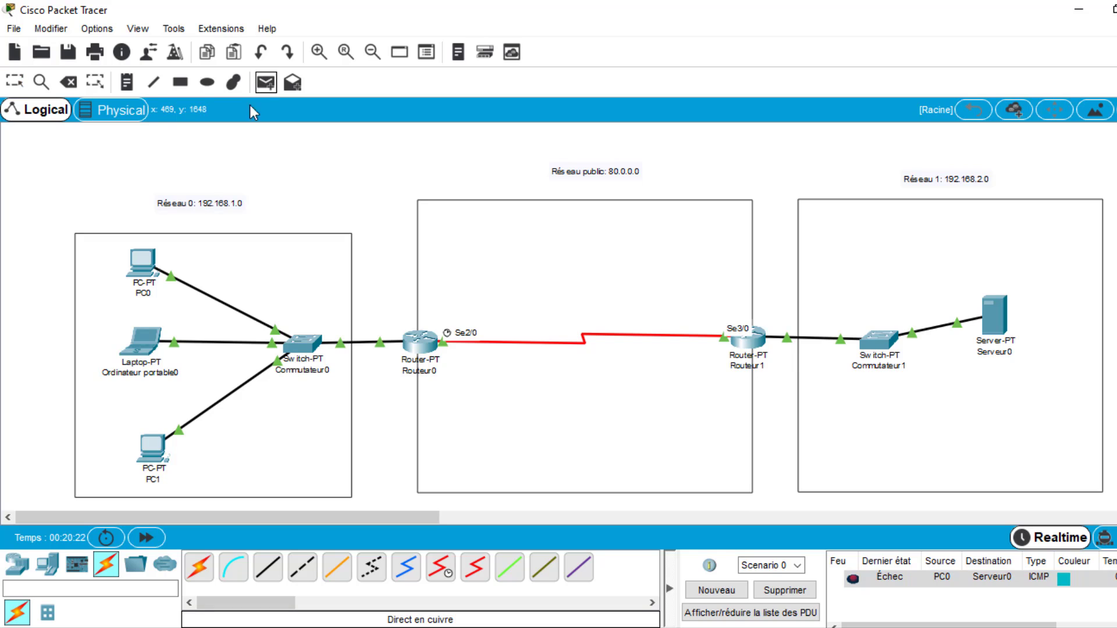
{"action": "left_click", "coordinate": [142, 343]}
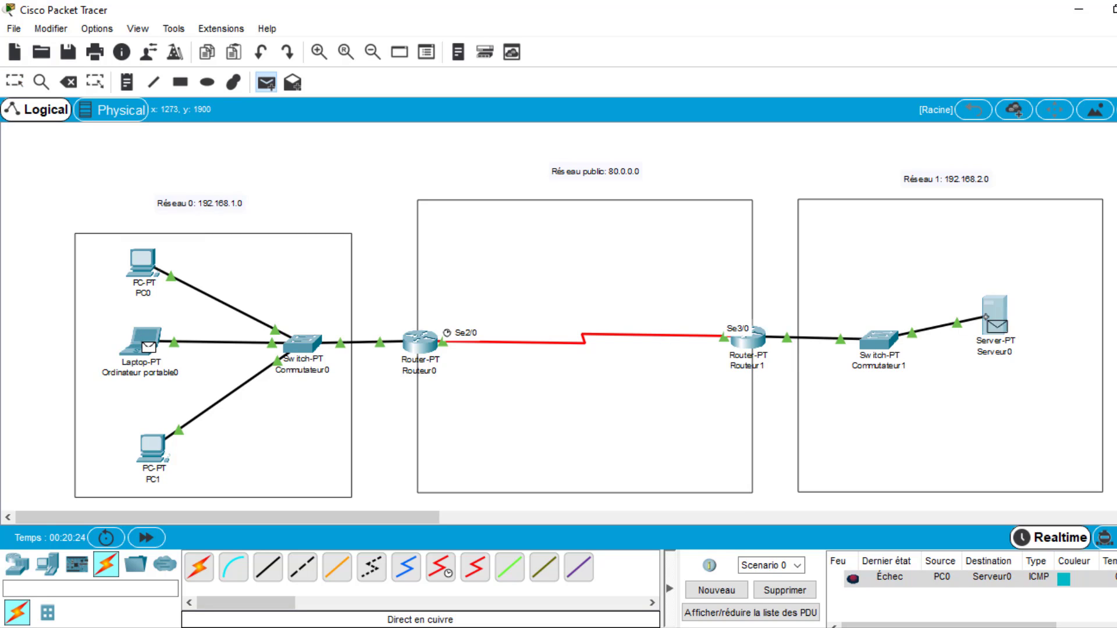
{"action": "left_click", "coordinate": [994, 314]}
- Send a simple PDU from PC1 to Serveur0, and delete the PDU scenario's tests
{"action": "left_click", "coordinate": [266, 82]}
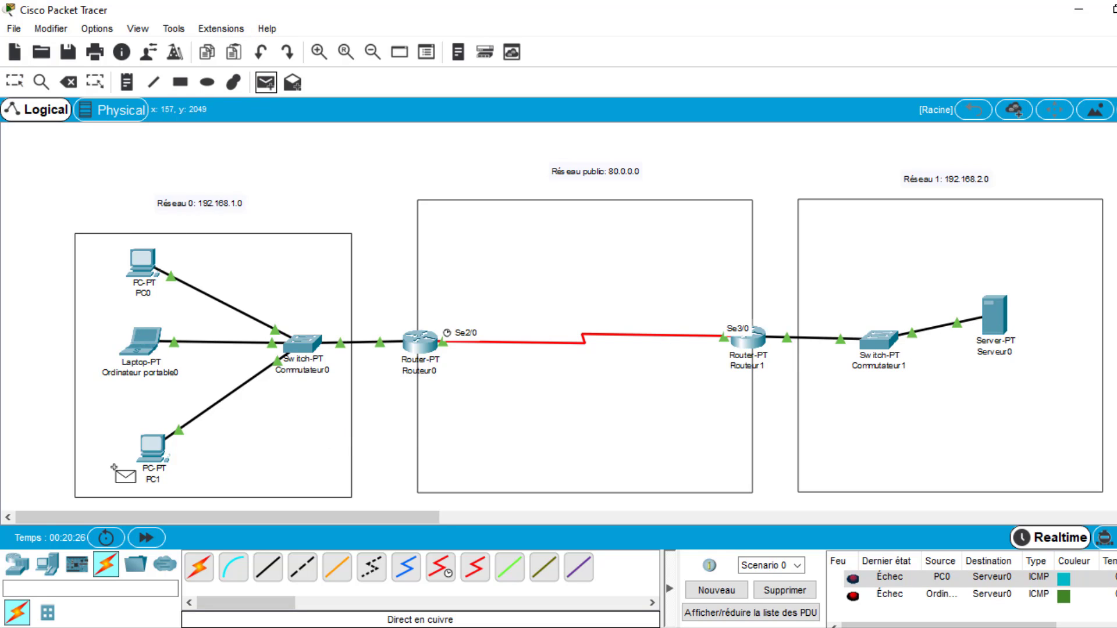
{"action": "left_click", "coordinate": [143, 459]}
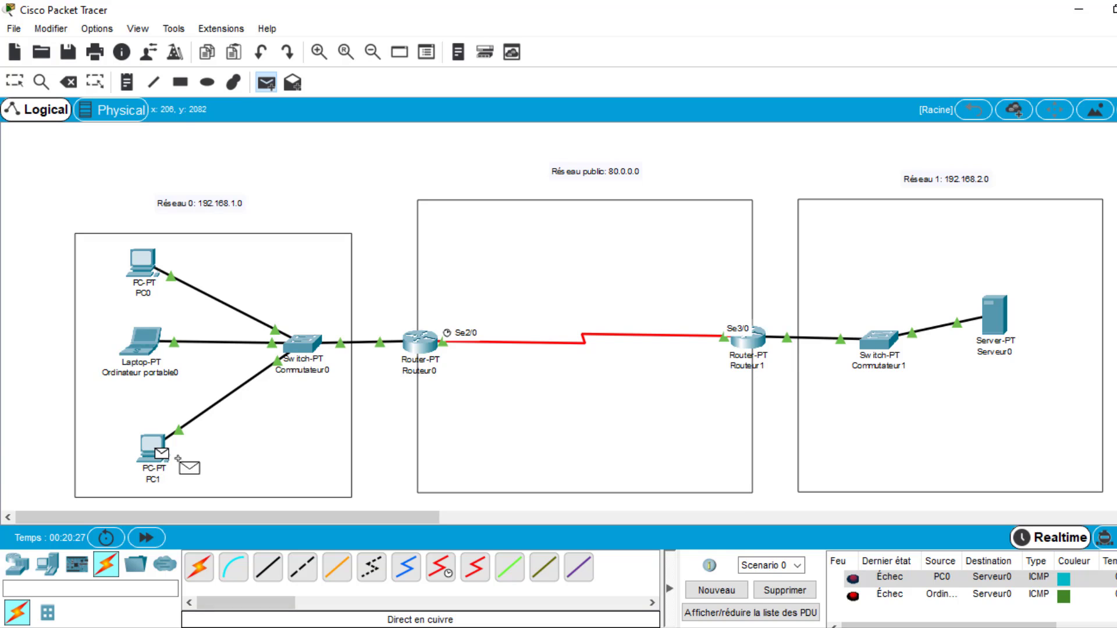
{"action": "left_click", "coordinate": [986, 327]}
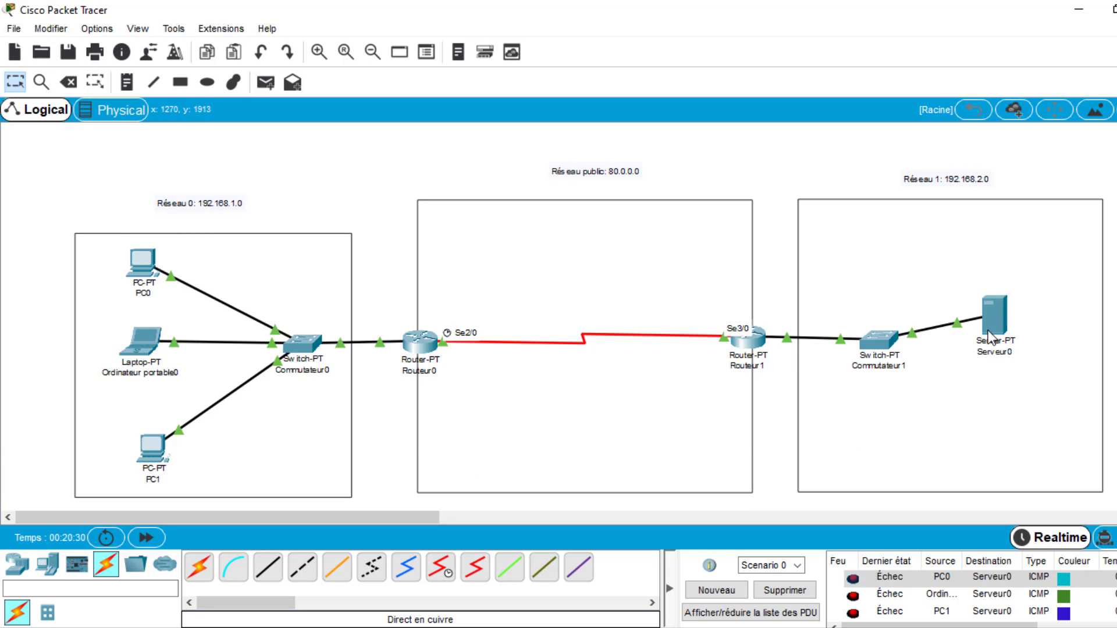
{"action": "left_click", "coordinate": [794, 592]}
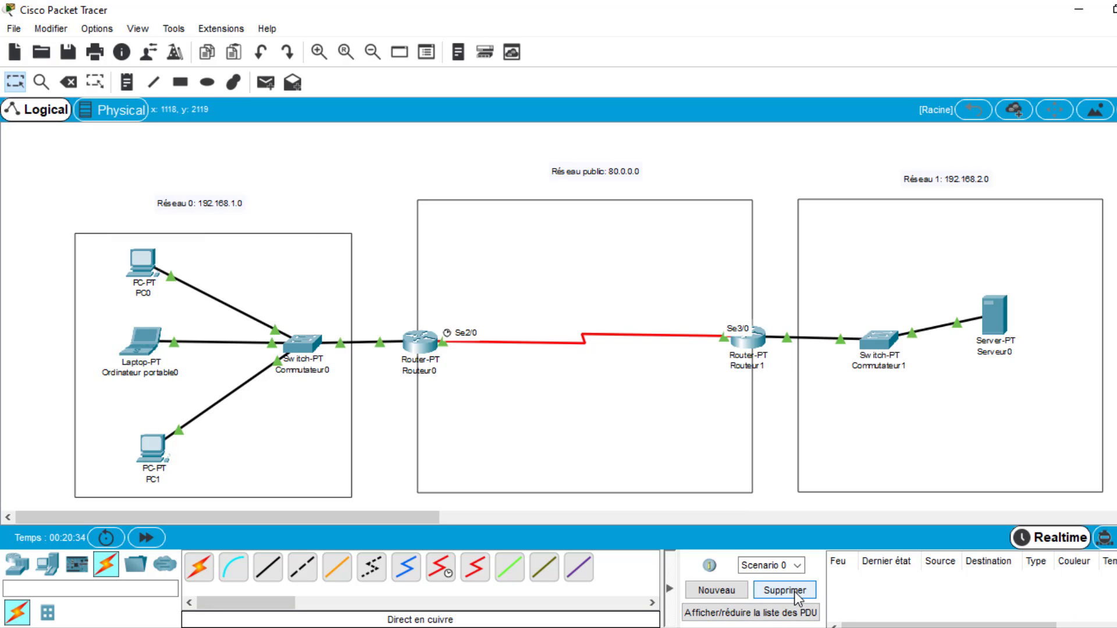
- Open Routeur0's command line and enter RIP configuration mode with "router rip"
{"action": "left_click", "coordinate": [420, 347]}
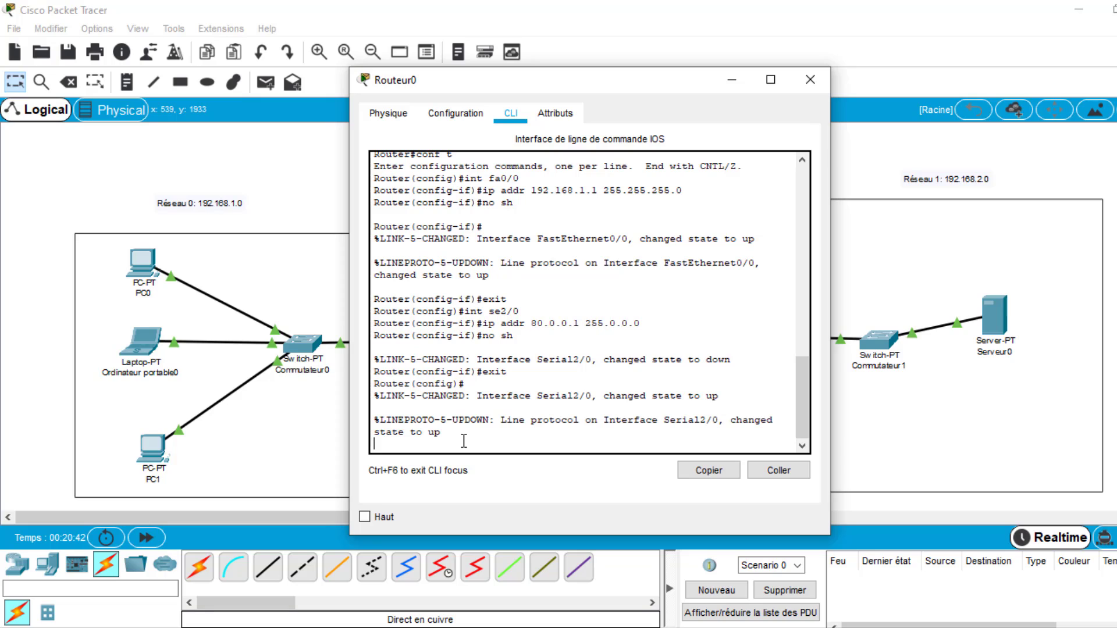
{"action": "key", "text": "Return"}
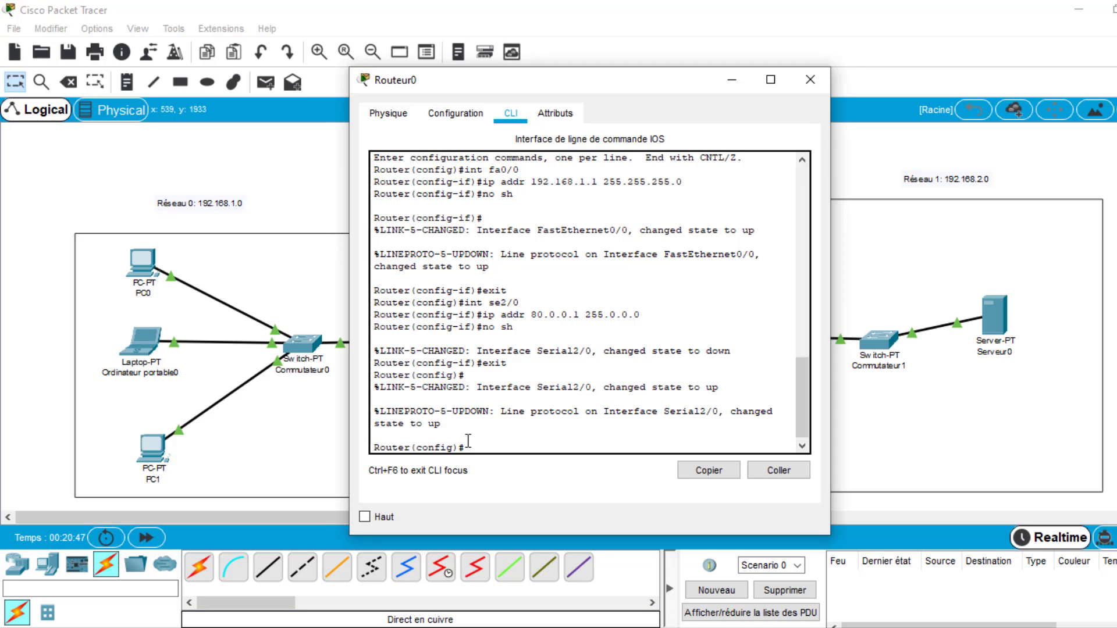
{"action": "type", "text": "nfig)#router rip"}
{"action": "key", "text": "Return"}
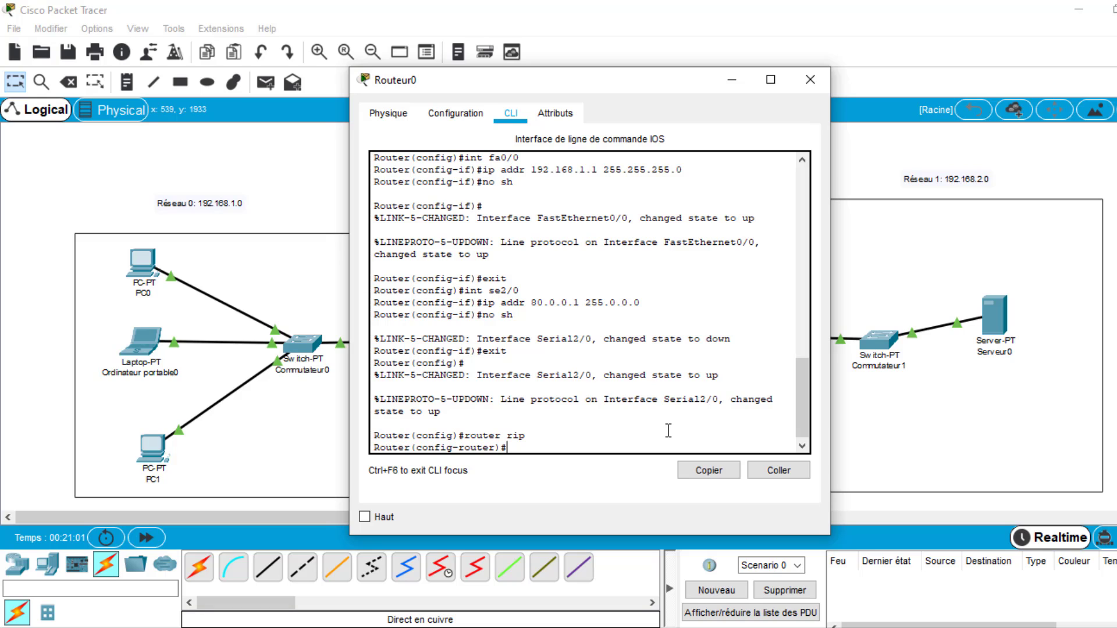
- Move Routeur0's window aside to uncover the topology and declare network 192.168.1.0 in its RIP configuration
{"action": "left_click_drag", "start_coordinate": [599, 79], "coordinate": [794, 76]}
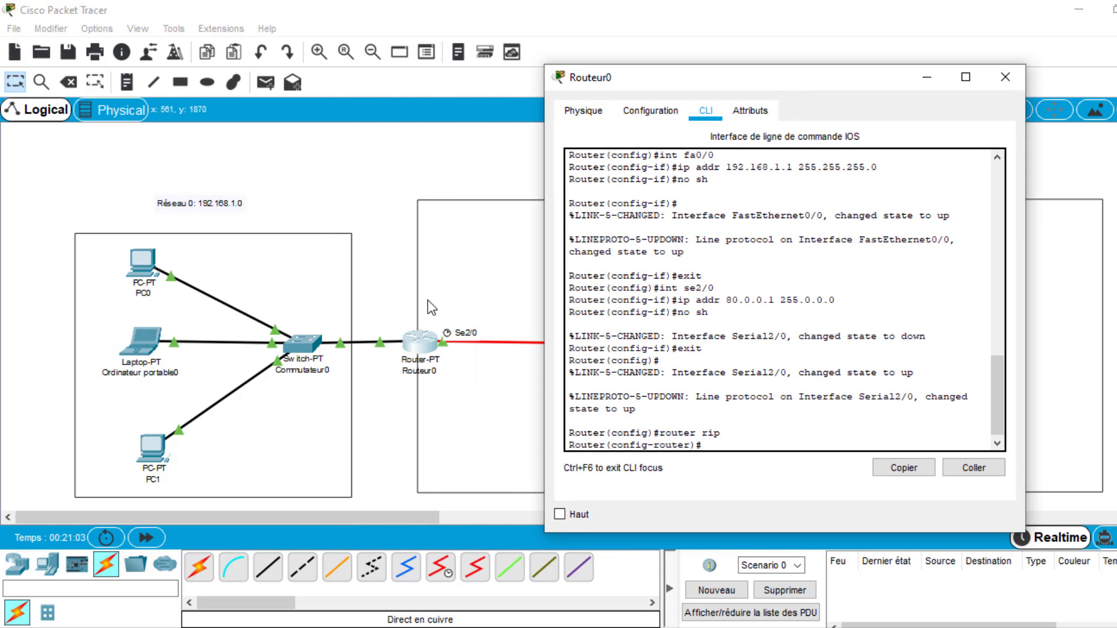
{"action": "type", "text": "network"}
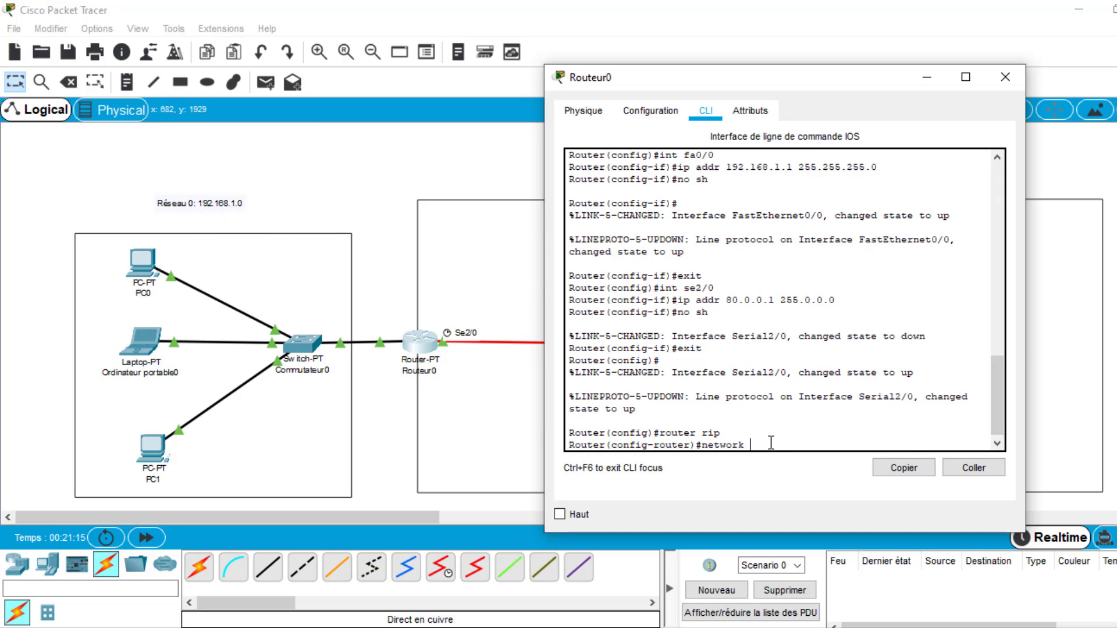
{"action": "type", "text": "192.1"}
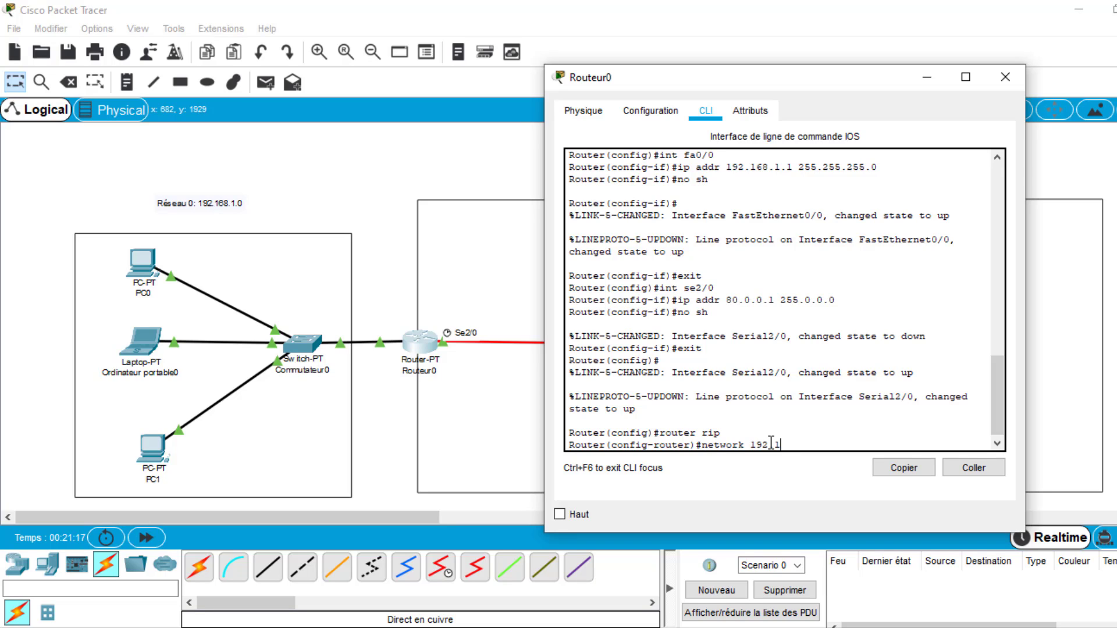
{"action": "type", "text": "68.1.0"}
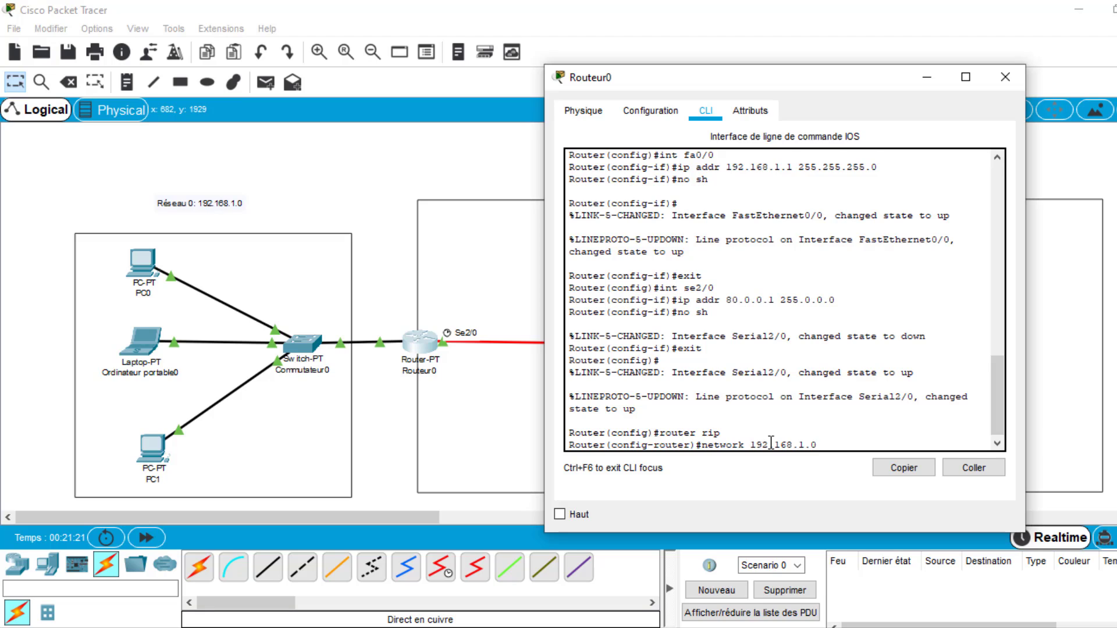
{"action": "key", "text": "Return"}
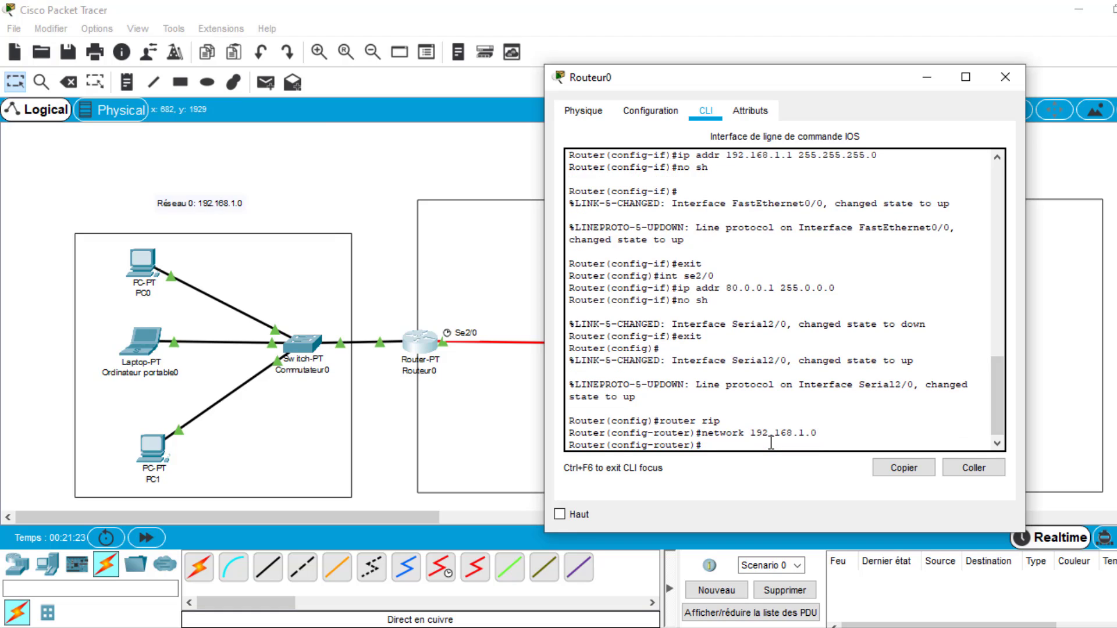
- Declare the public network 80.0.0.0 in Routeur0's RIP configuration
{"action": "type", "text": "network"}
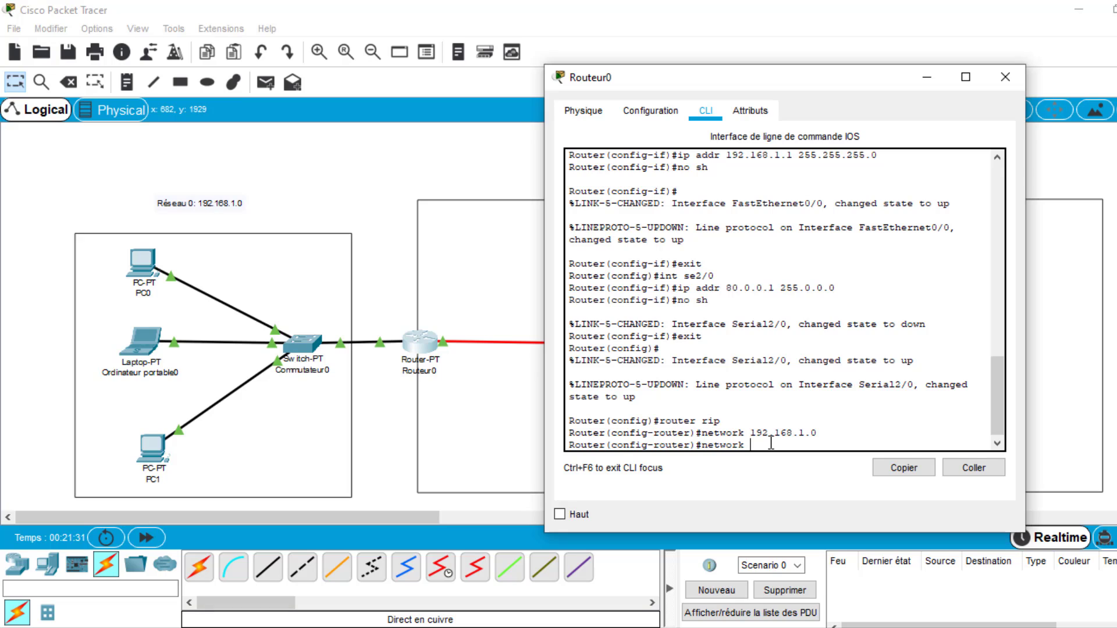
{"action": "type", "text": "80.0"}
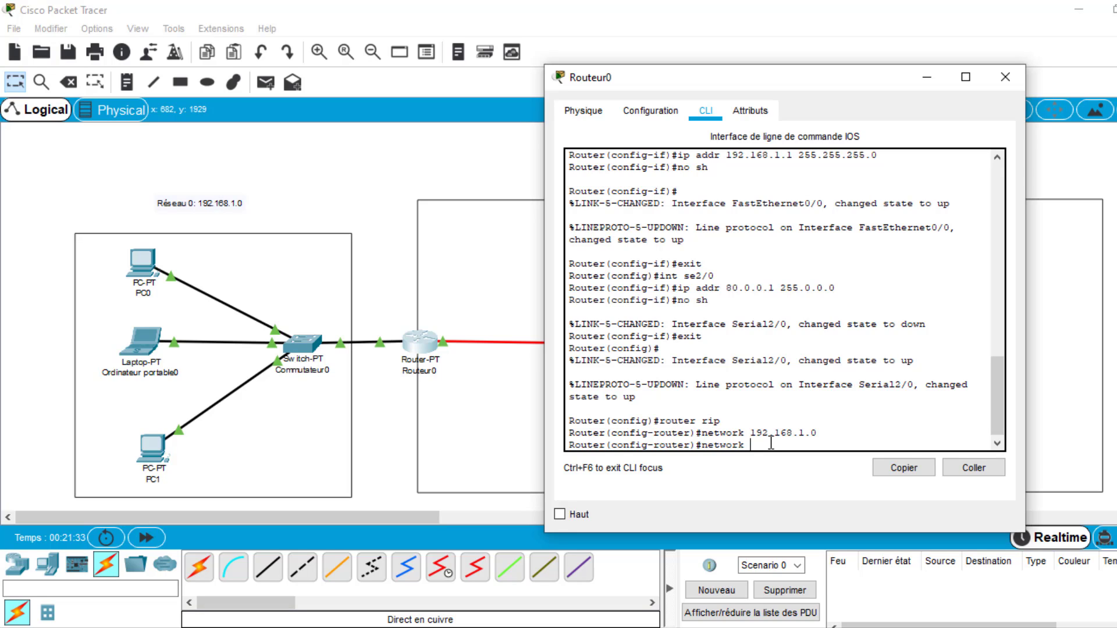
{"action": "type", "text": ".0.0"}
{"action": "key", "text": "Return"}
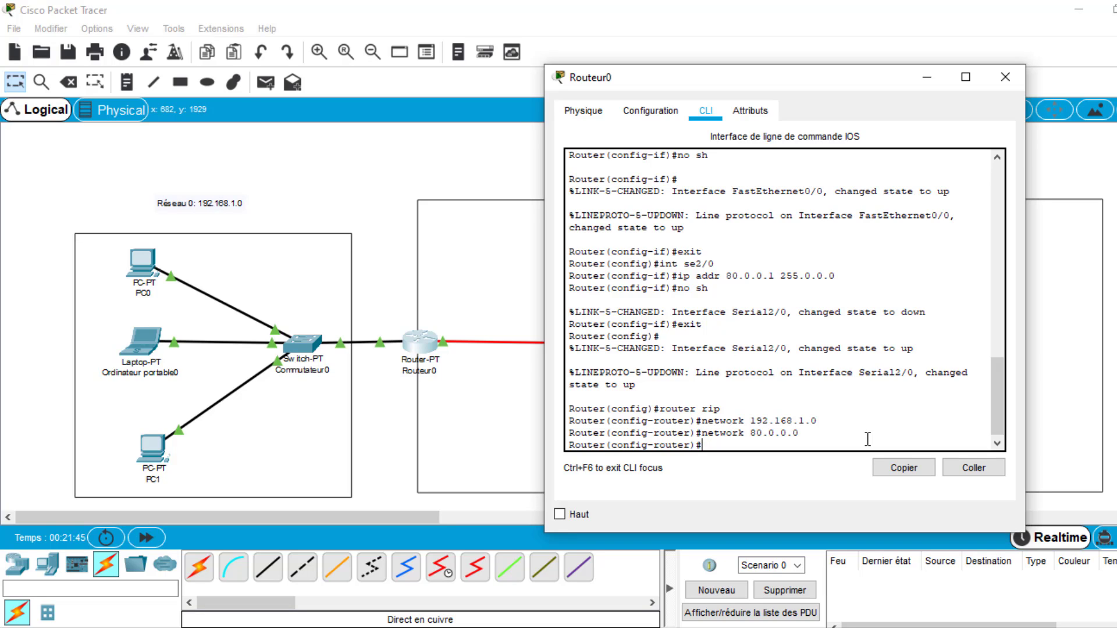
{"action": "type", "text": "v 2"}
{"action": "key", "text": "BackSpace"}
{"action": "key", "text": "BackSpace"}
{"action": "key", "text": "BackSpace"}
- Exit Routeur0's RIP configuration mode and close the router's window
{"action": "type", "text": "exit"}
{"action": "key", "text": "Return"}
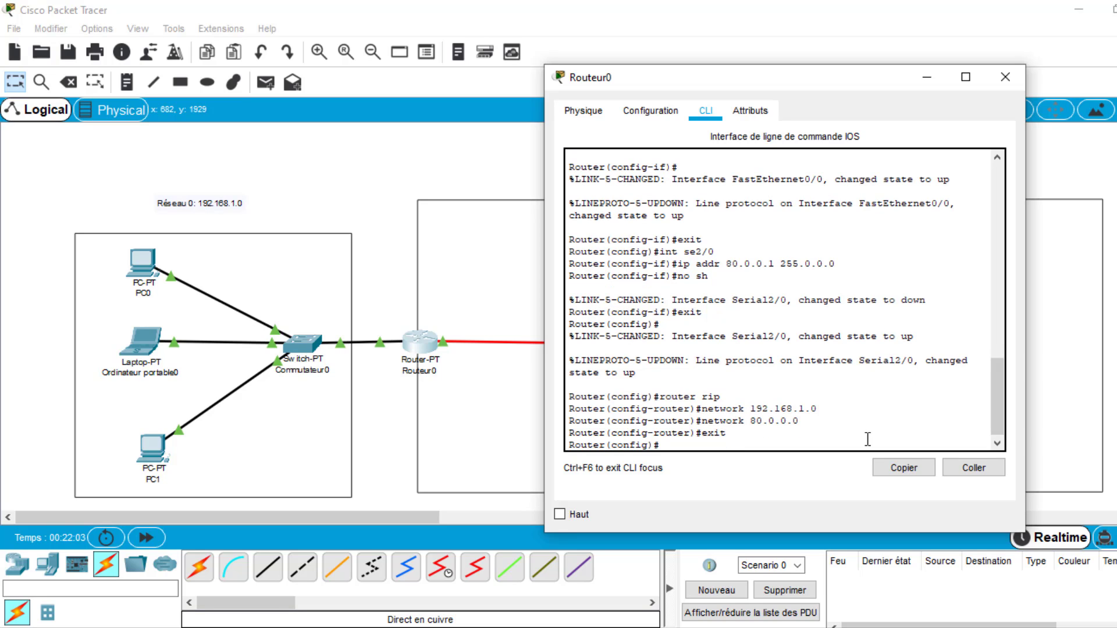
{"action": "left_click", "coordinate": [1005, 77]}
- Open Routeur1's command line and enter RIP configuration mode with "router rip"
{"action": "left_click", "coordinate": [754, 336]}
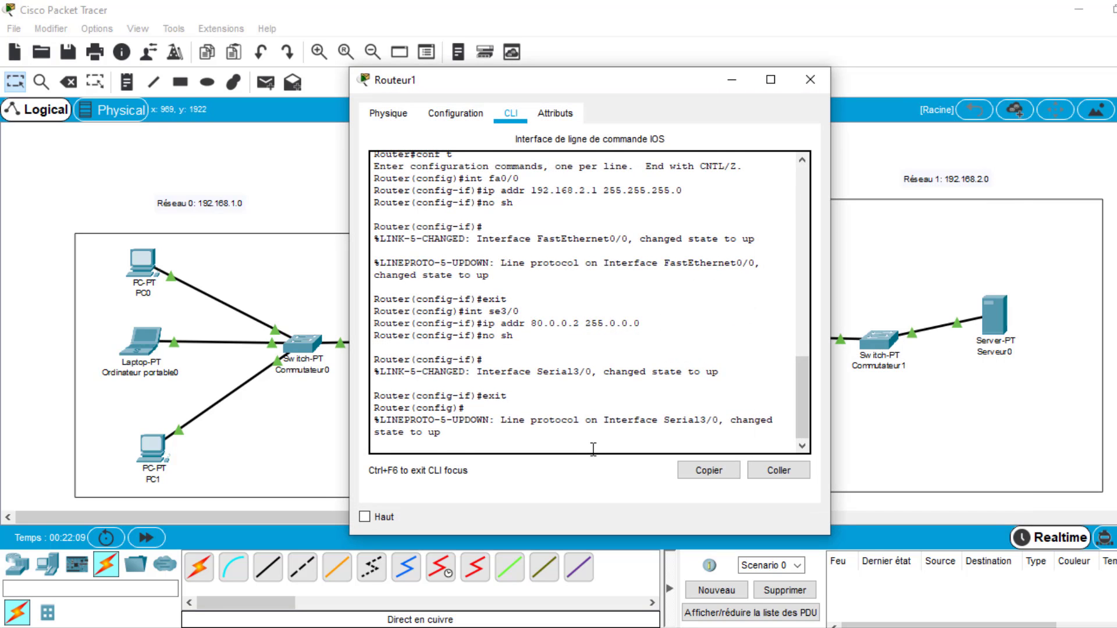
{"action": "key", "text": "Return"}
{"action": "type", "text": "ro"}
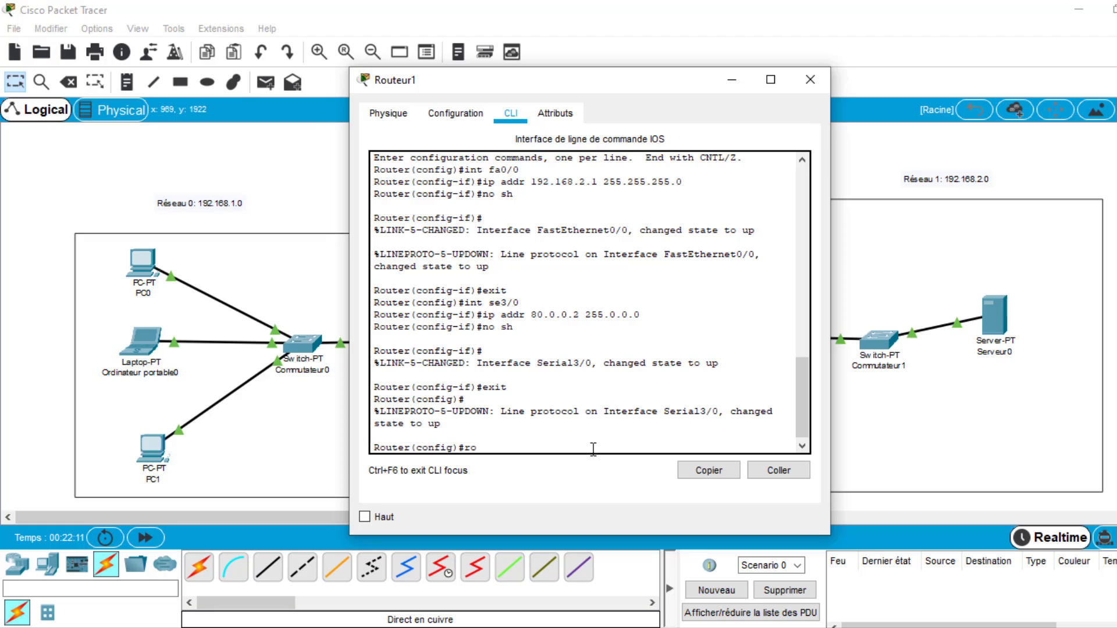
{"action": "type", "text": "uter rip"}
{"action": "key", "text": "Return"}
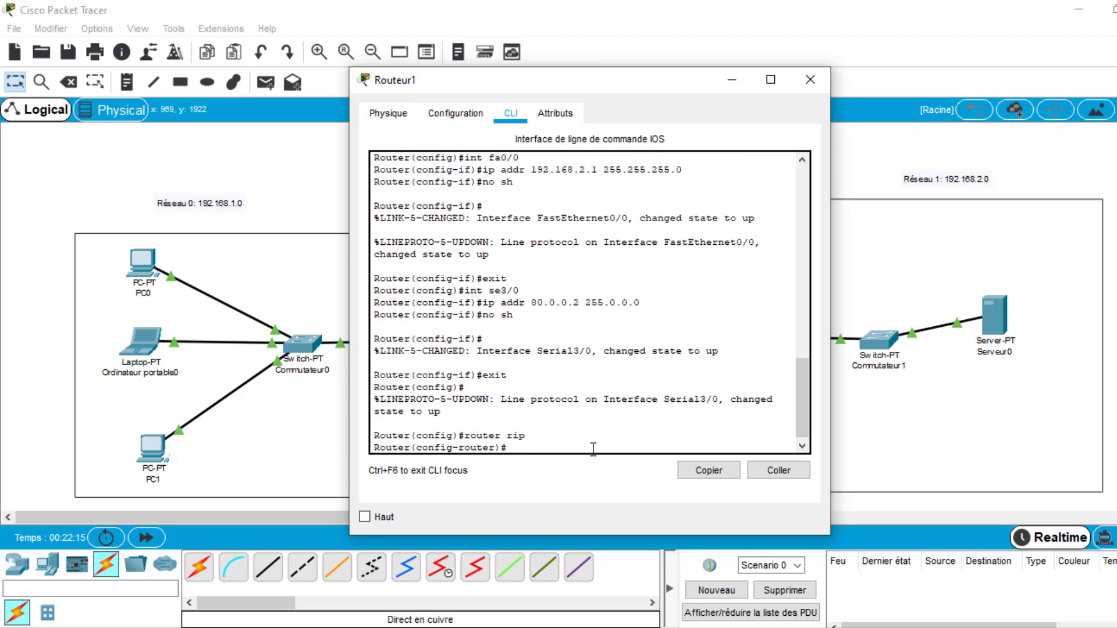
- Declare network 192.168.2.0 in Routeur1's RIP configuration, moving its window aside to uncover the topology
{"action": "type", "text": "network 192.168.2.0"}
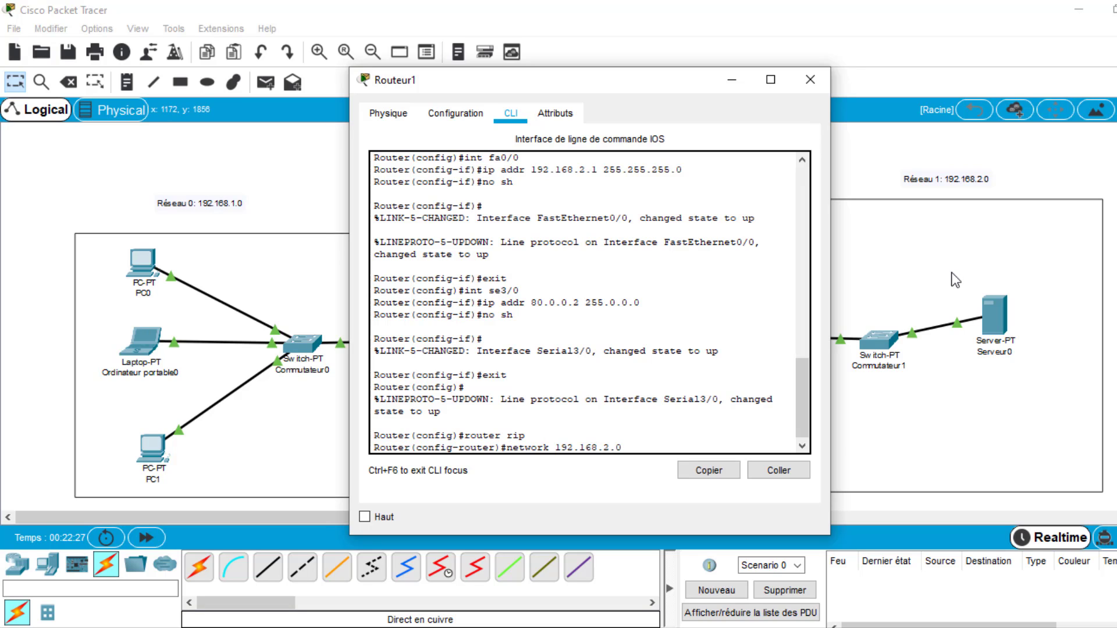
{"action": "left_click_drag", "start_coordinate": [693, 87], "coordinate": [444, 80]}
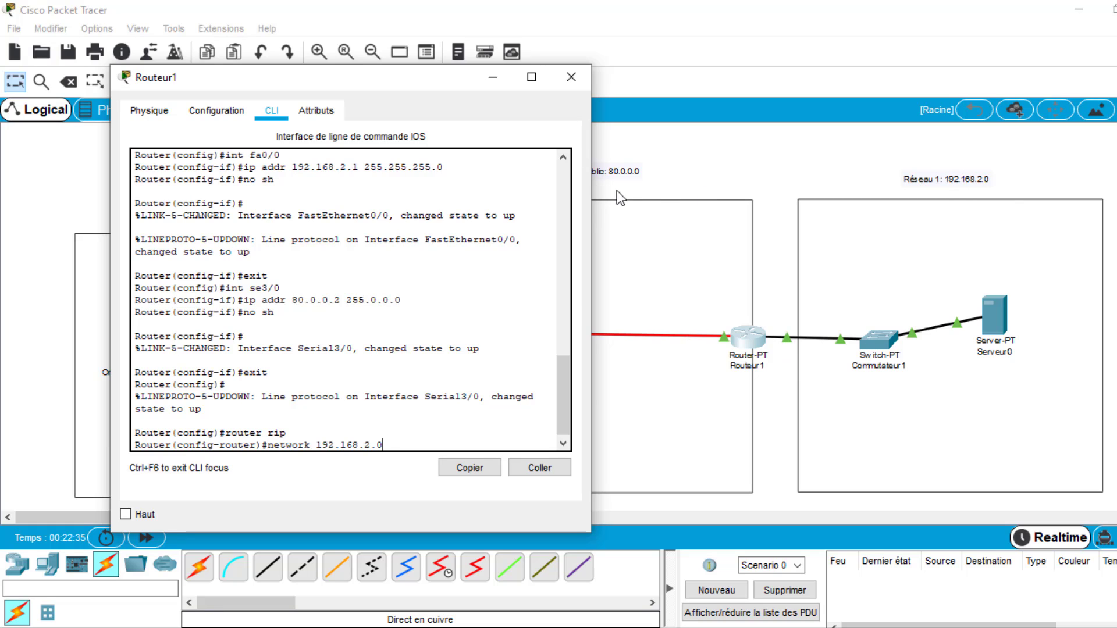
{"action": "key", "text": "Return"}
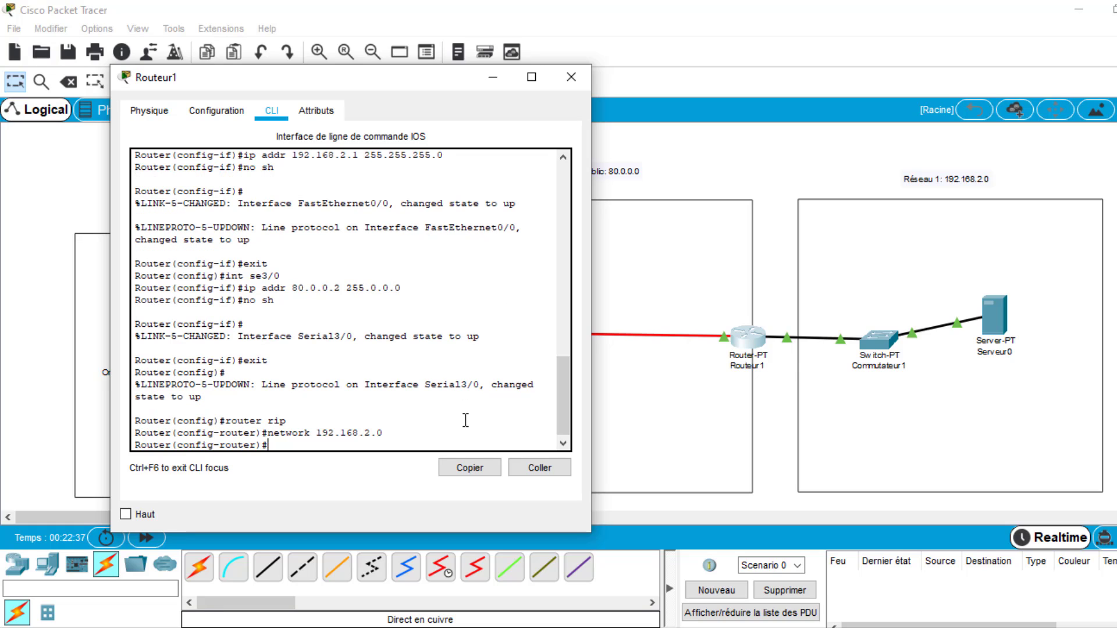
- Declare the public network 80.0.0.0 in Routeur1's RIP configuration
{"action": "type", "text": "network 80.0.0.0"}
{"action": "key", "text": "Return"}
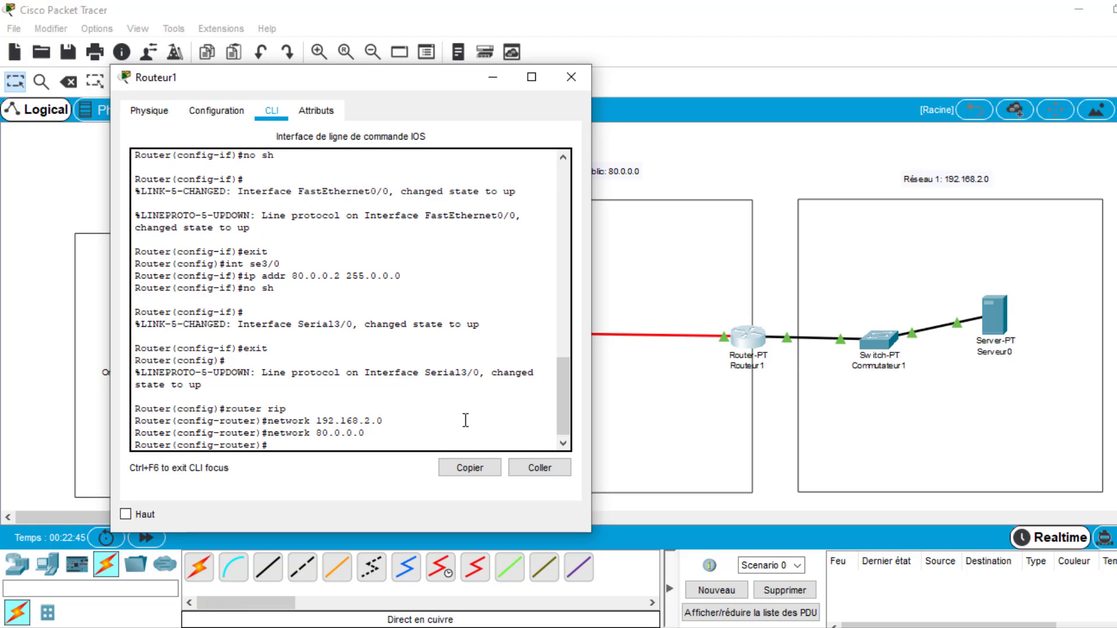
- Exit Routeur1's RIP configuration mode and close the router's window
{"action": "type", "text": "exit"}
{"action": "key", "text": "Return"}
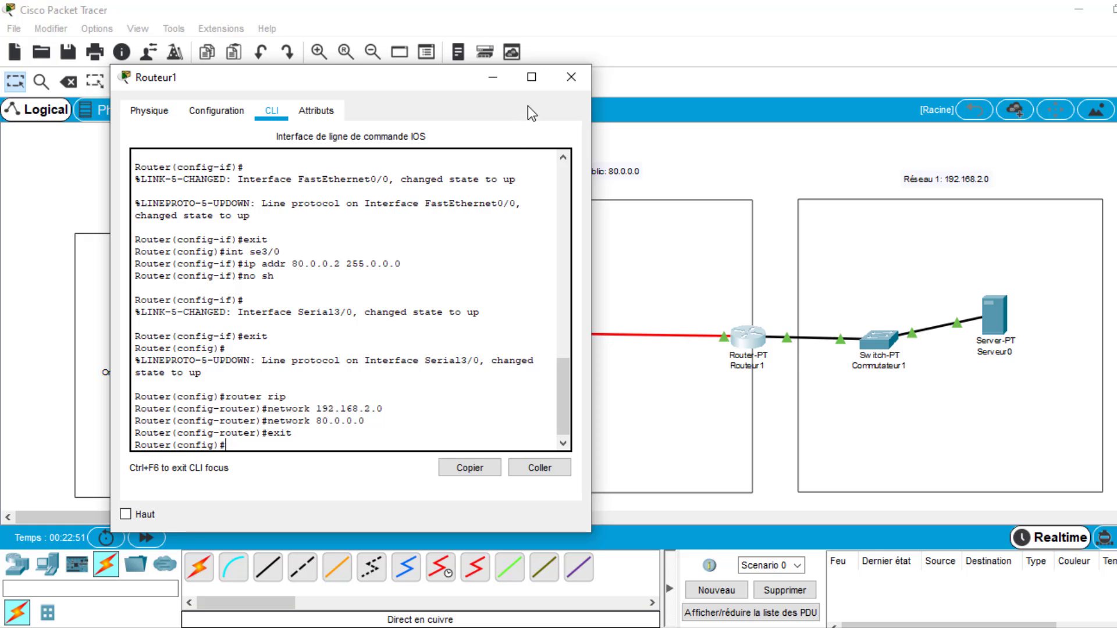
{"action": "left_click", "coordinate": [570, 75]}
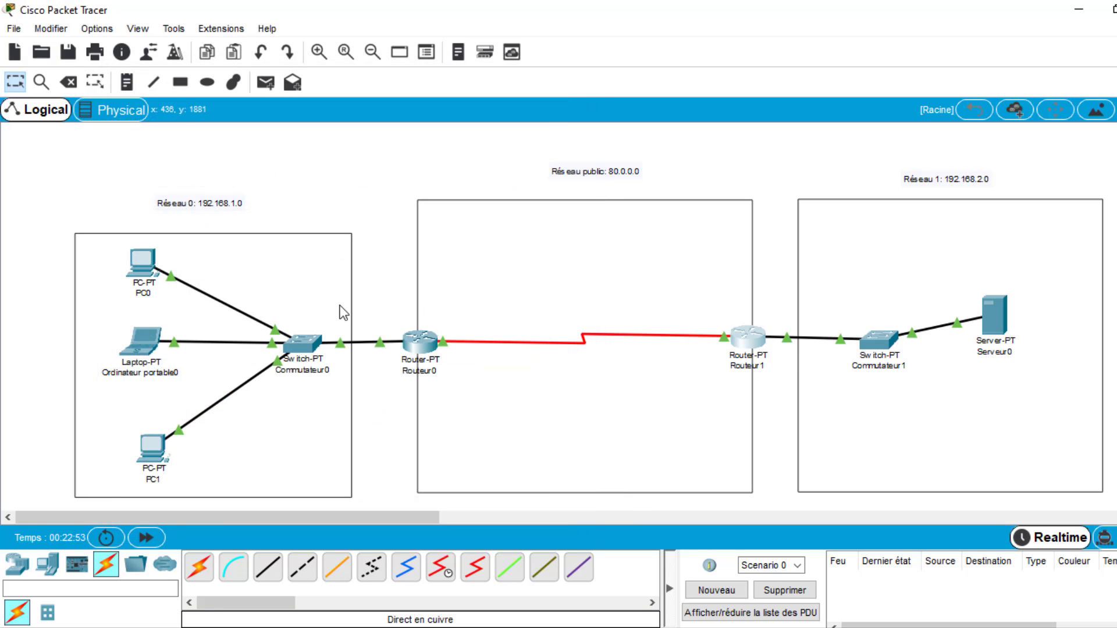
- Send a simple PDU from PC0 to Serveur0 and fire it again from the PDU list
{"action": "left_click", "coordinate": [268, 84]}
{"action": "left_click", "coordinate": [142, 267]}
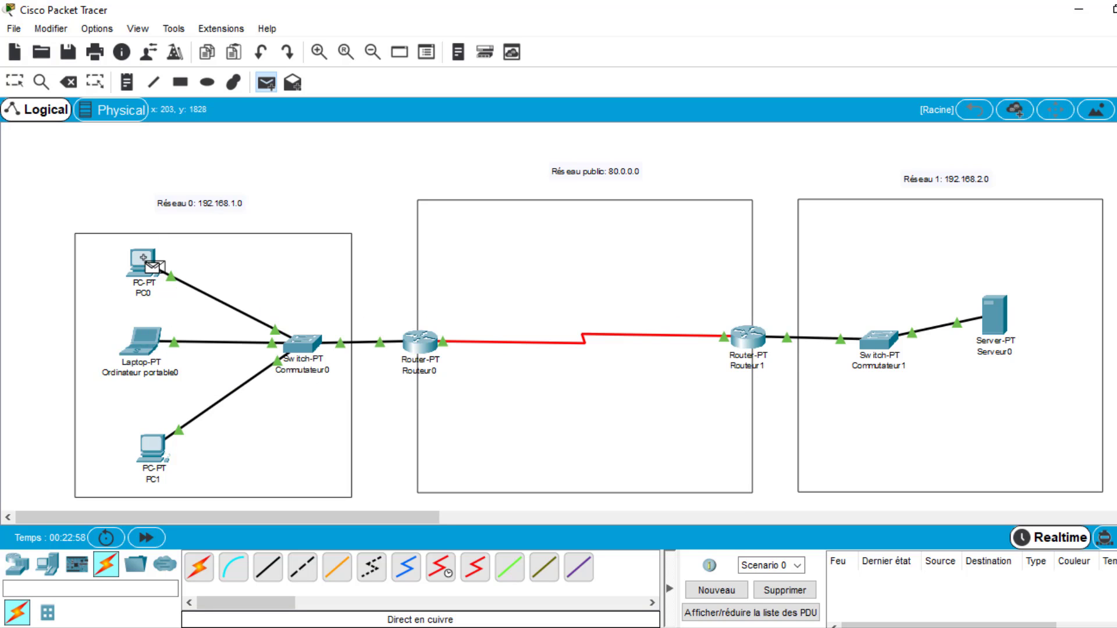
{"action": "left_click", "coordinate": [994, 327]}
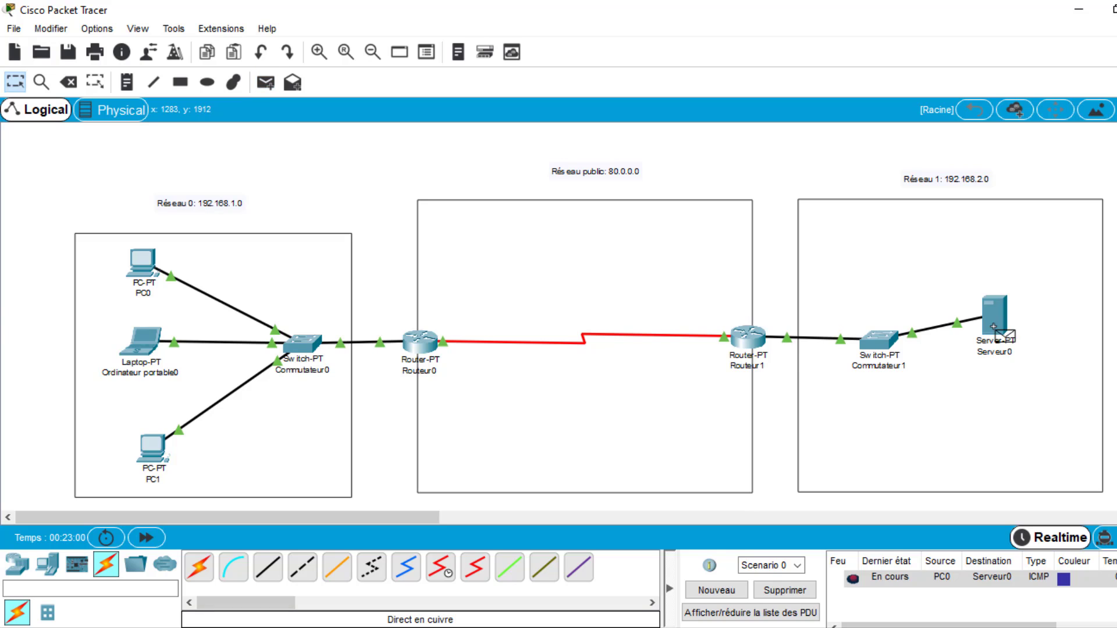
{"action": "left_click", "coordinate": [853, 580]}
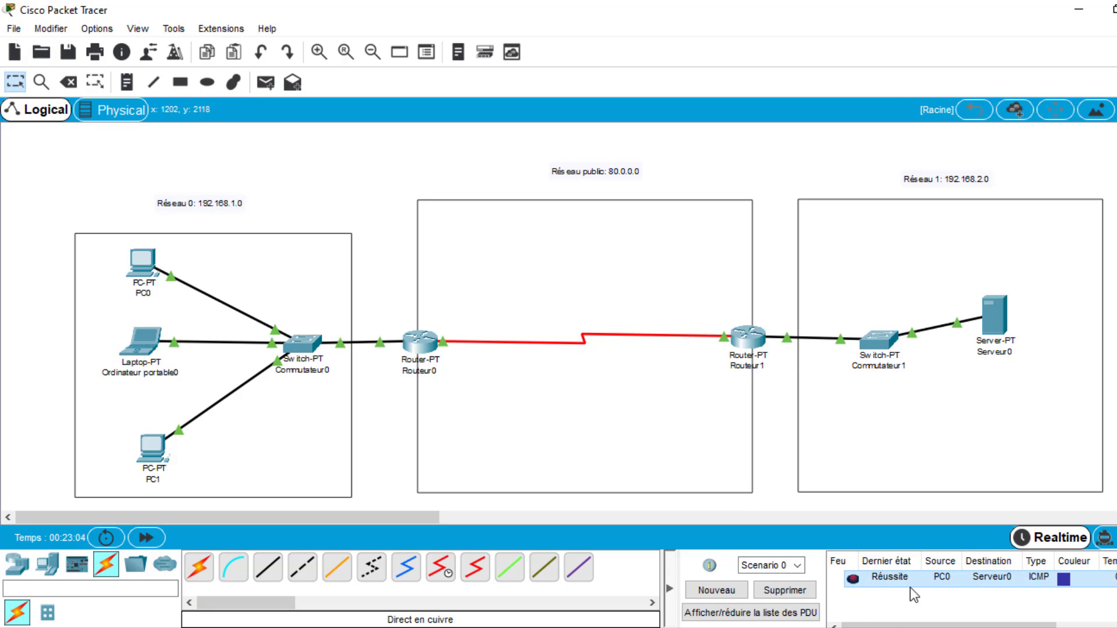
- Send a simple PDU from the laptop Ordinateur portable0 to Serveur0 to test the RIP routing
{"action": "left_click", "coordinate": [268, 82]}
{"action": "left_click", "coordinate": [142, 342]}
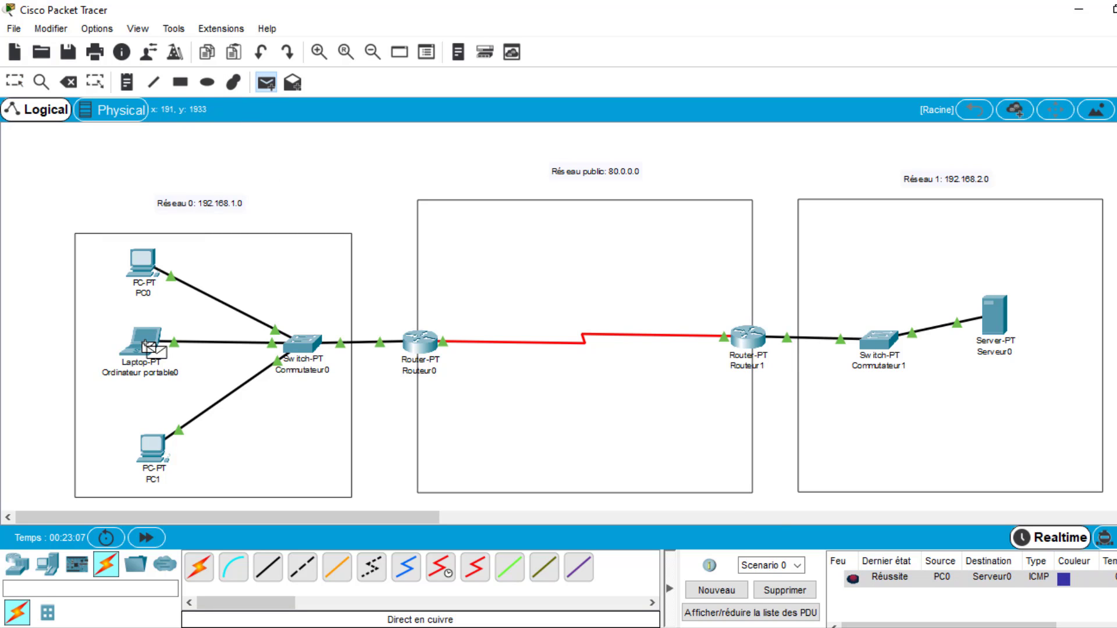
{"action": "left_click", "coordinate": [993, 325]}
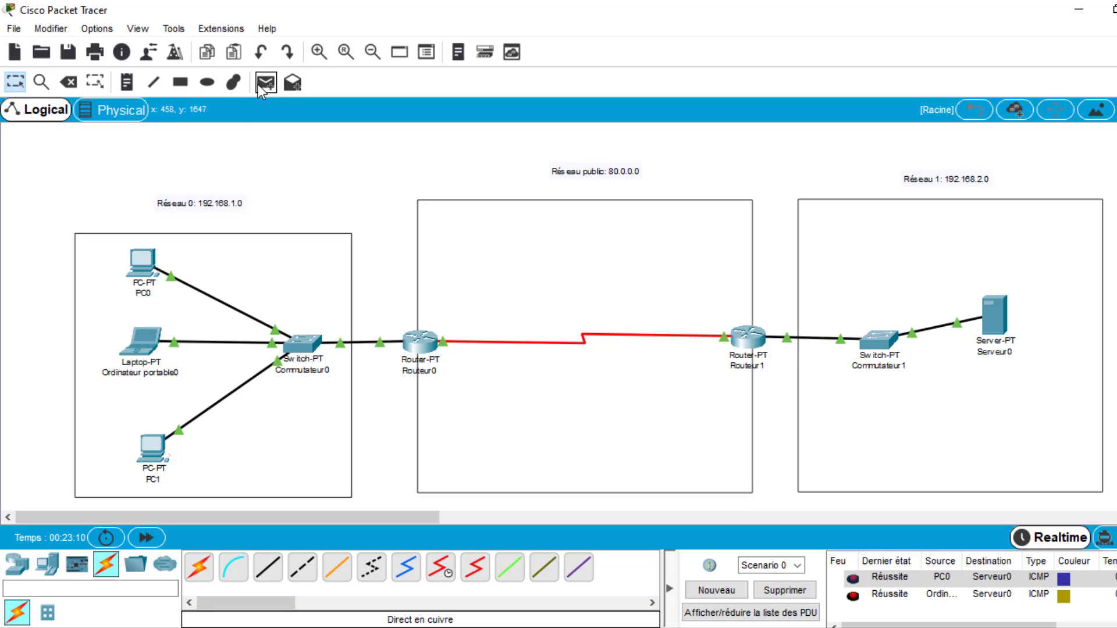
- Send a simple PDU from PC1 to Serveur0 to test the RIP routing, and clear the PDU scenario
{"action": "left_click", "coordinate": [259, 84]}
{"action": "left_click", "coordinate": [154, 450]}
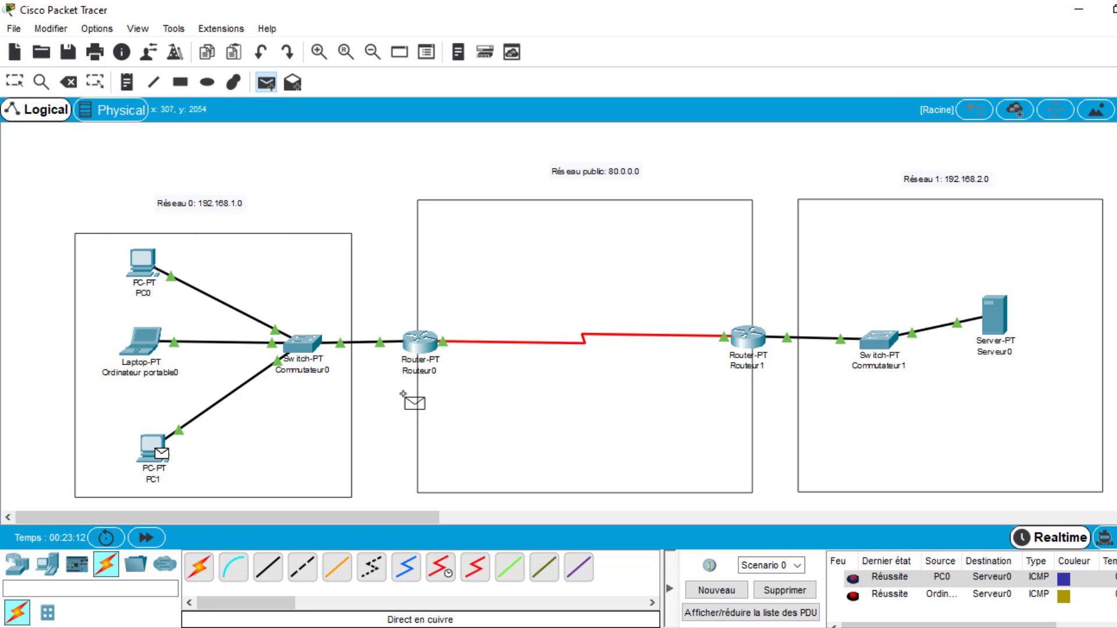
{"action": "left_click", "coordinate": [999, 320]}
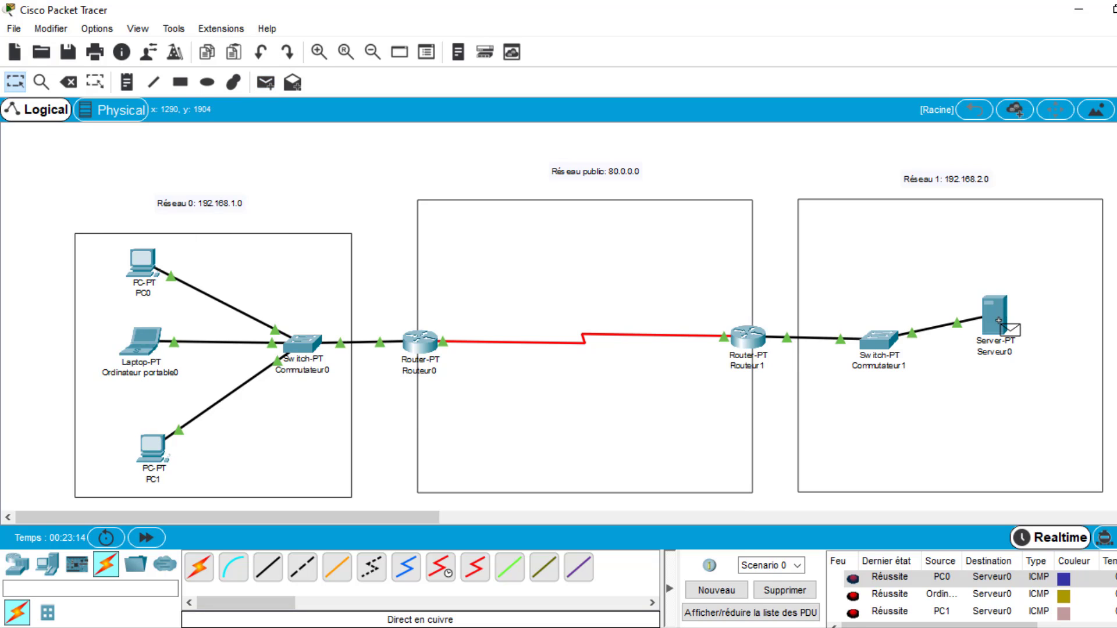
{"action": "left_click", "coordinate": [807, 591]}
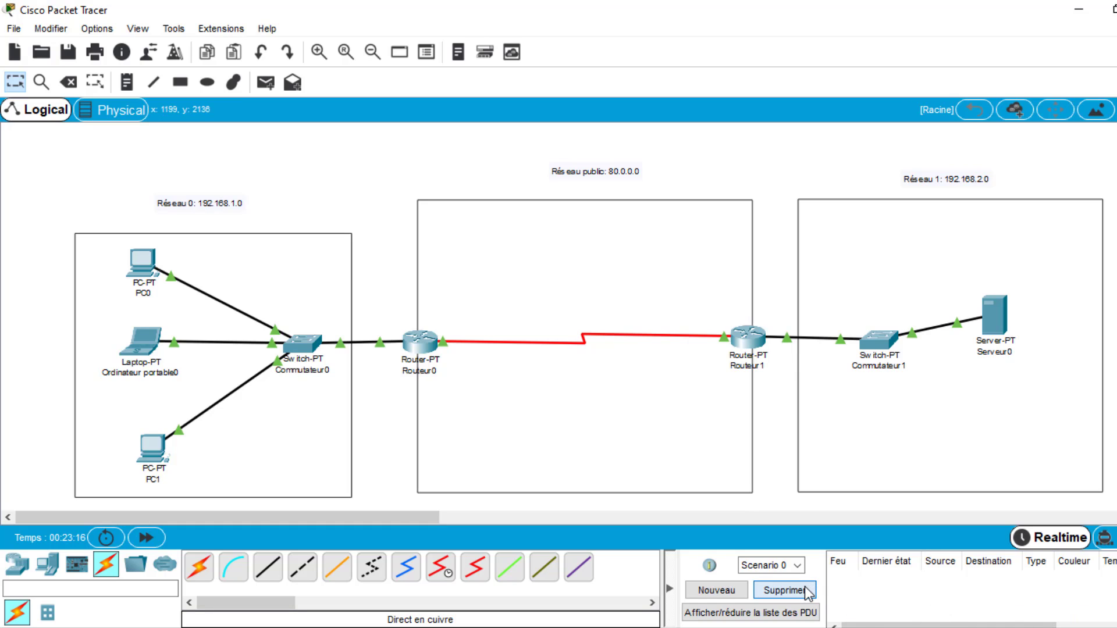
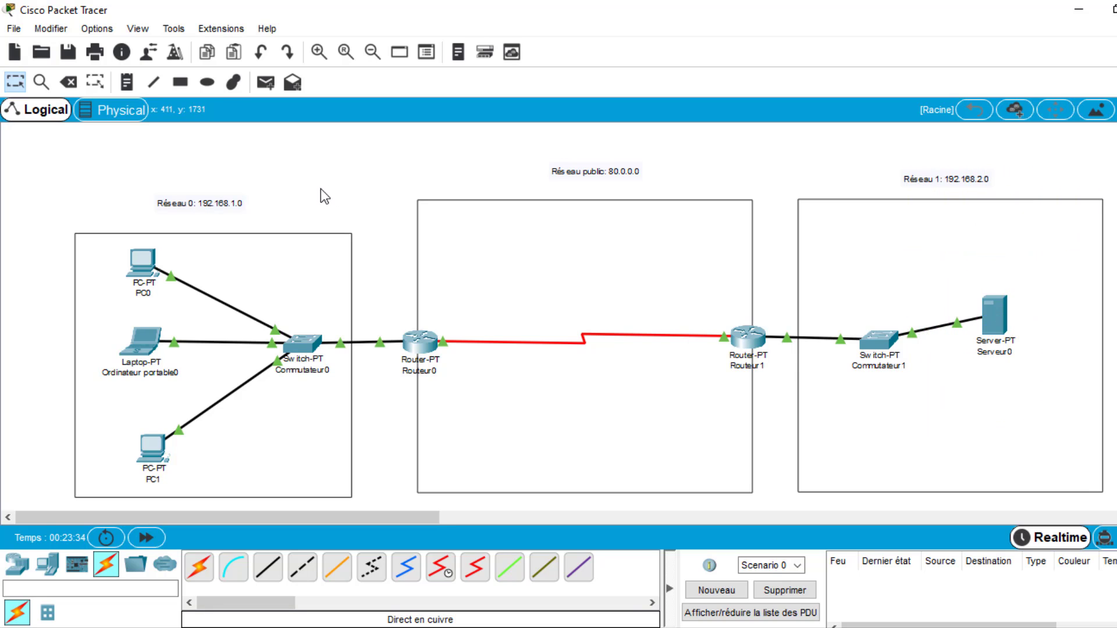
- Open Routeur0's command line, exit its configuration and privileged modes, and restart the console session
{"action": "left_click", "coordinate": [422, 348]}
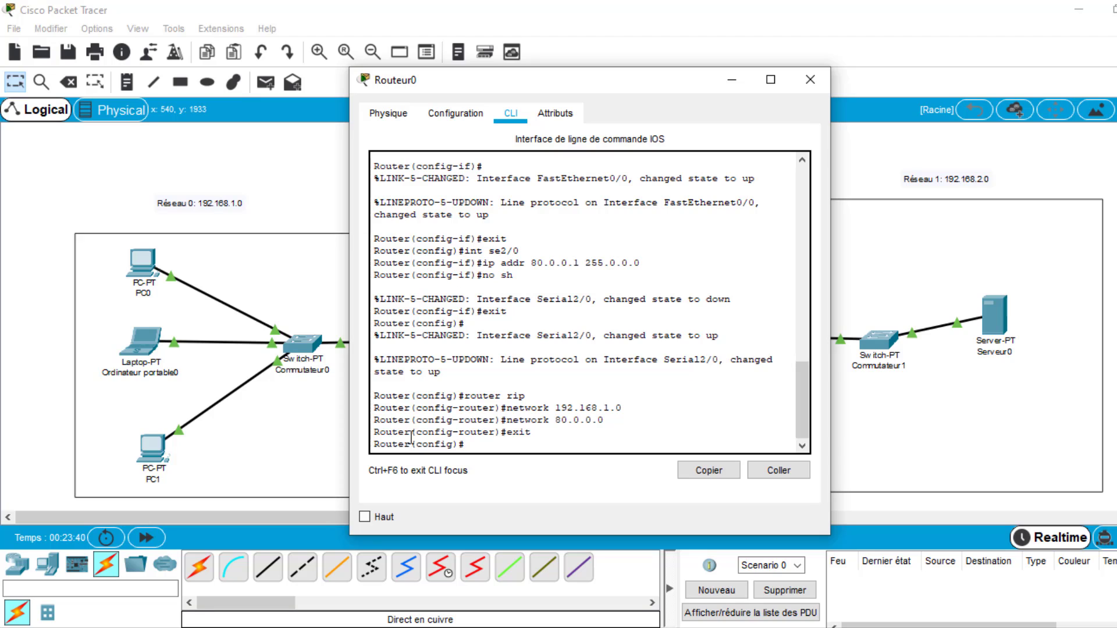
{"action": "left_click_drag", "start_coordinate": [376, 443], "coordinate": [478, 441]}
{"action": "left_click", "coordinate": [478, 441]}
{"action": "type", "text": "exit"}
{"action": "key", "text": "Return"}
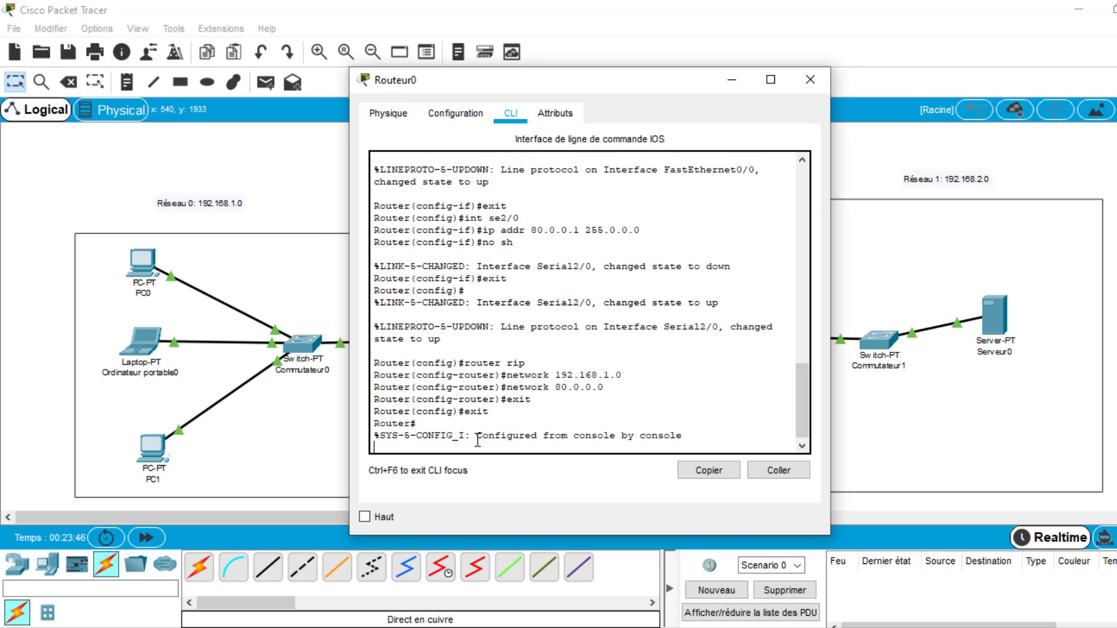
{"action": "key", "text": "Return"}
{"action": "type", "text": "exit"}
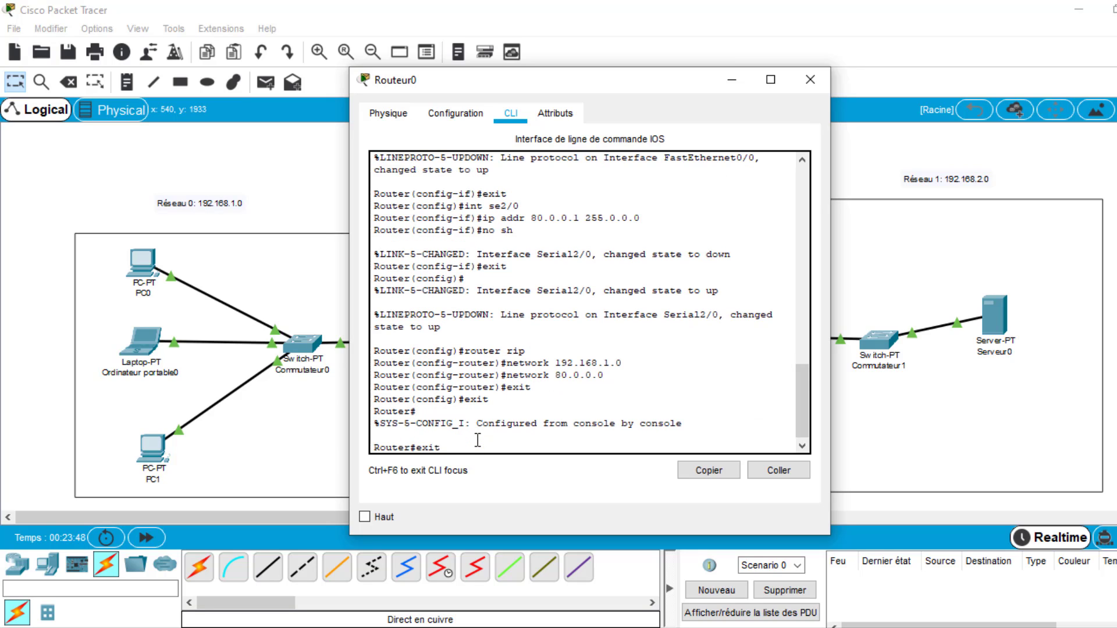
{"action": "key", "text": "Return"}
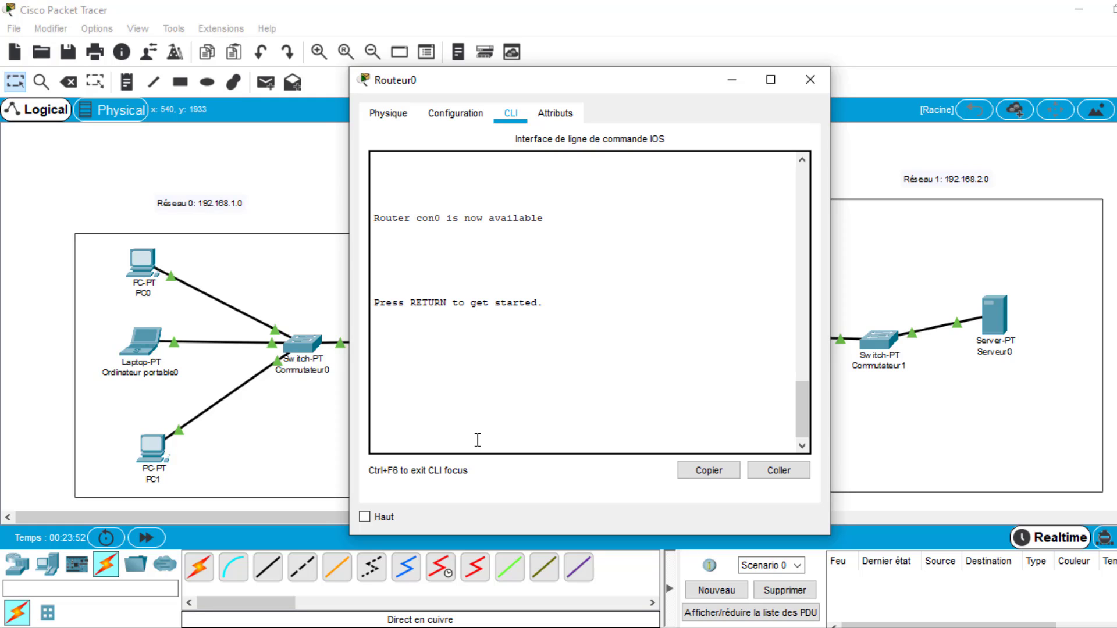
{"action": "key", "text": "Return"}
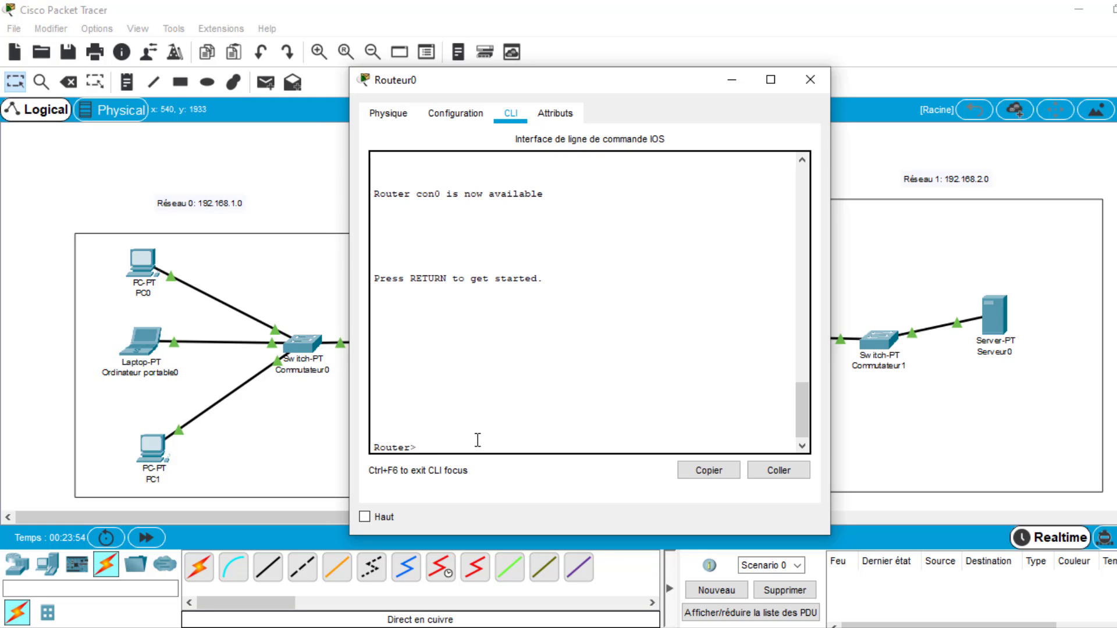
- Enter privileged mode on Routeur0 with en, and enter global configuration mode with conf t
{"action": "type", "text": "en"}
{"action": "key", "text": "Return"}
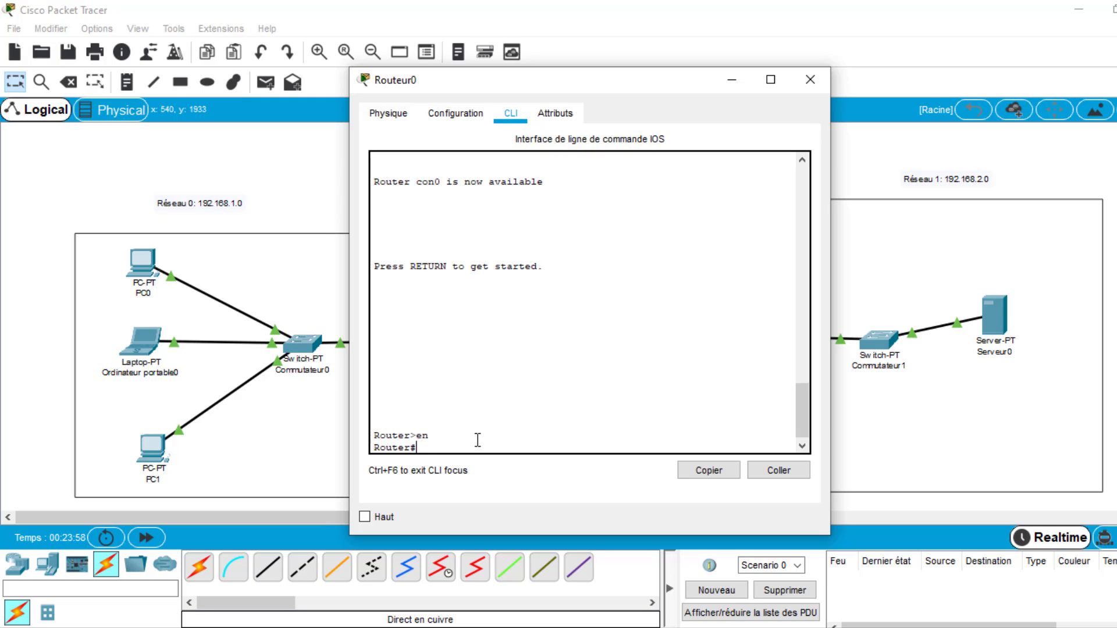
{"action": "type", "text": "conf t"}
{"action": "key", "text": "Return"}
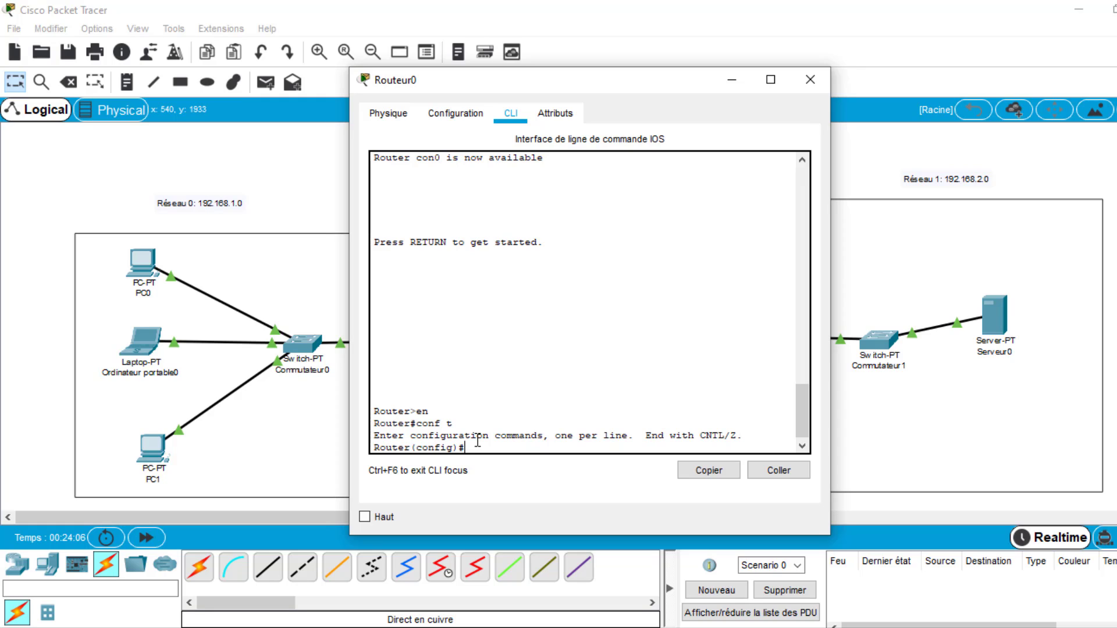
- Examine the private and public network areas and identify the interface names on Routeur0's two links
{"action": "left_click", "coordinate": [553, 16]}
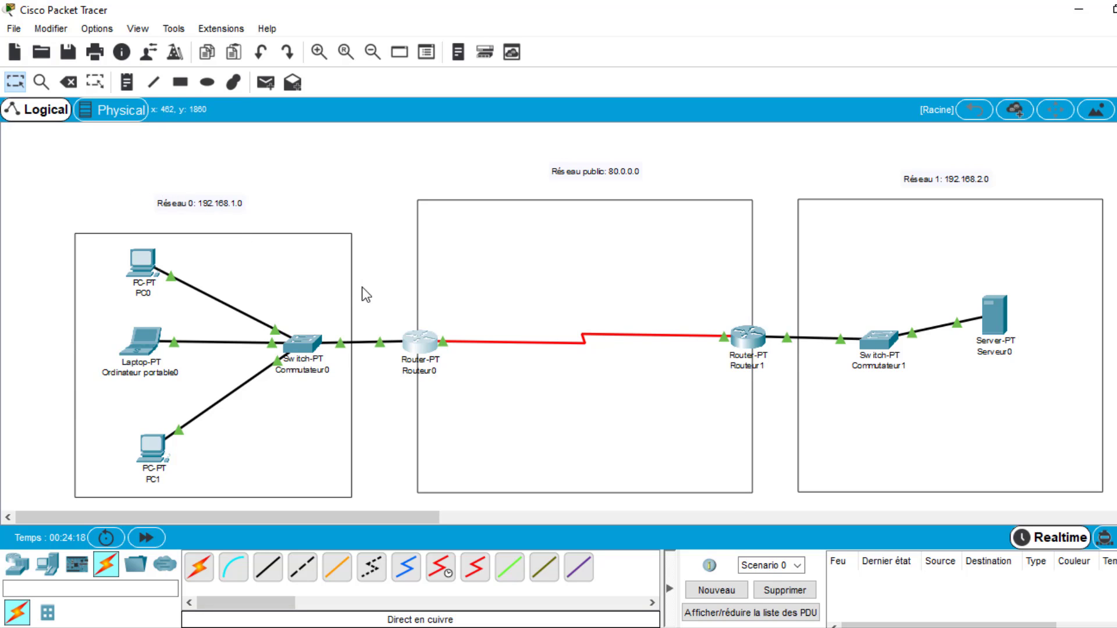
{"action": "left_click_drag", "start_coordinate": [365, 288], "coordinate": [47, 179]}
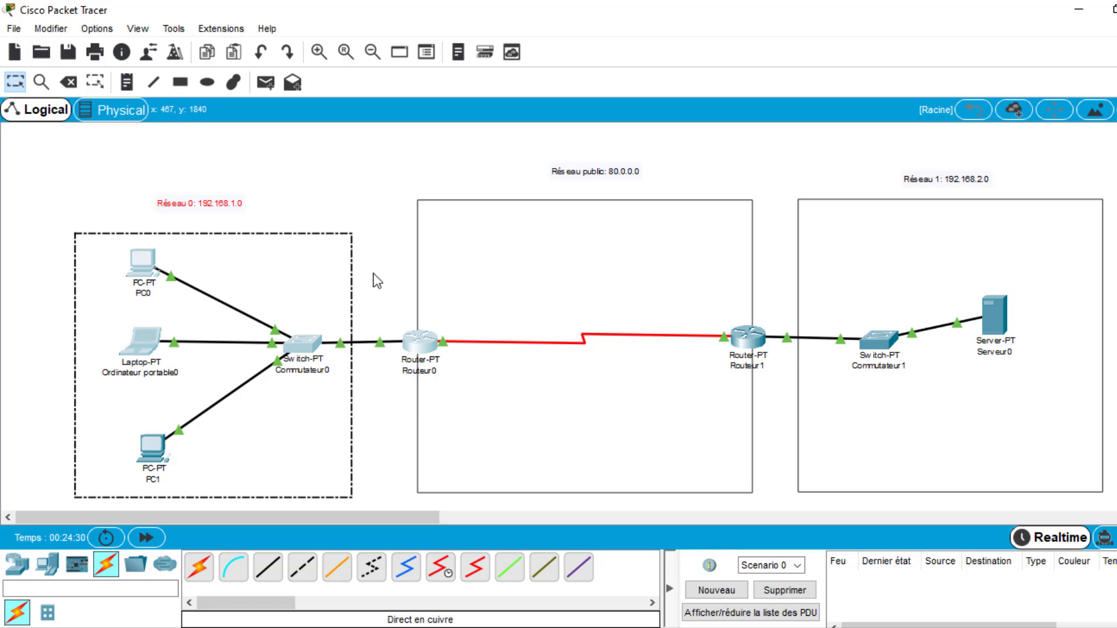
{"action": "left_click_drag", "start_coordinate": [421, 173], "coordinate": [666, 504]}
{"action": "left_click", "coordinate": [397, 320]}
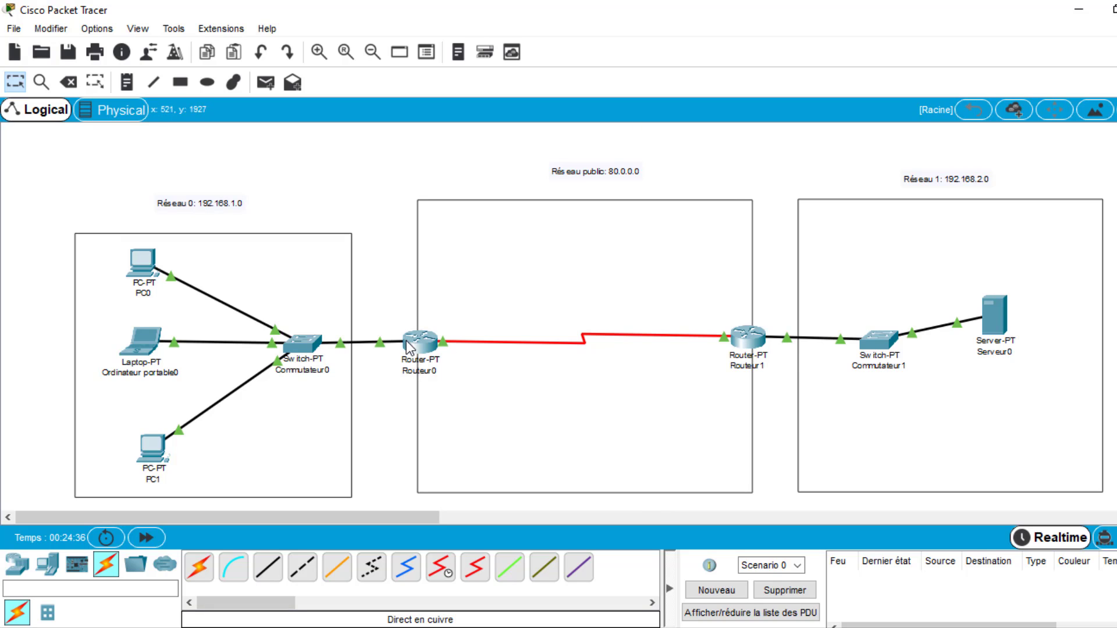
{"action": "mouse_move", "coordinate": [385, 346]}
{"action": "double_click", "coordinate": [470, 345]}
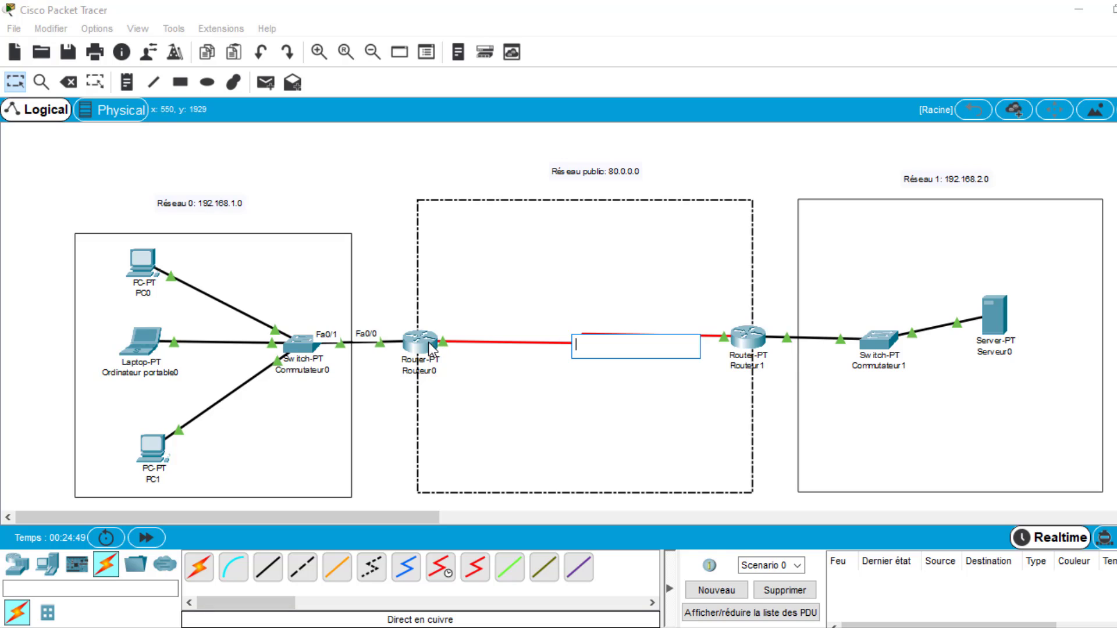
{"action": "left_click", "coordinate": [373, 380]}
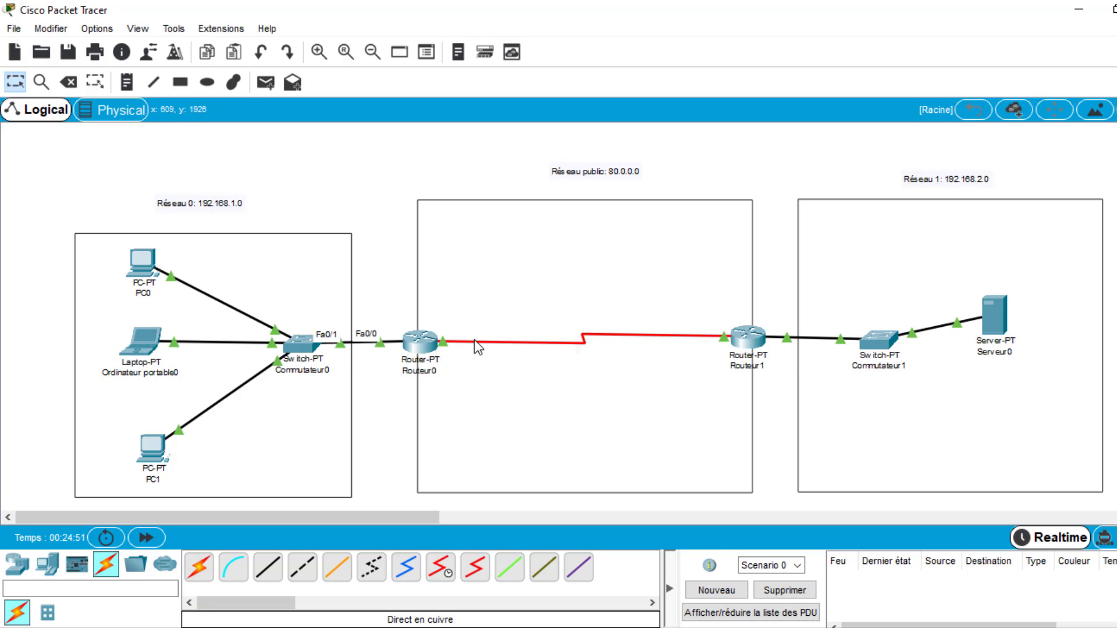
- Configure Routeur0's fa0/0 interface as the NAT inside interface with ip nat inside, and exit interface mode
{"action": "mouse_move", "coordinate": [473, 340]}
{"action": "left_click", "coordinate": [423, 345]}
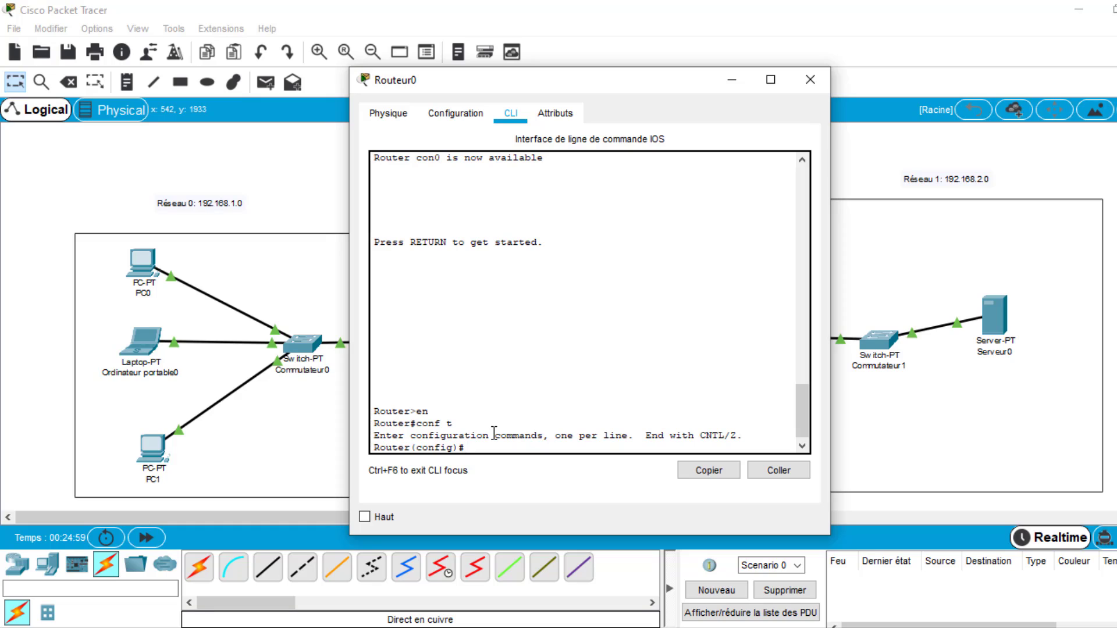
{"action": "type", "text": "int fa0/0"}
{"action": "left_click_drag", "start_coordinate": [536, 82], "coordinate": [731, 78]}
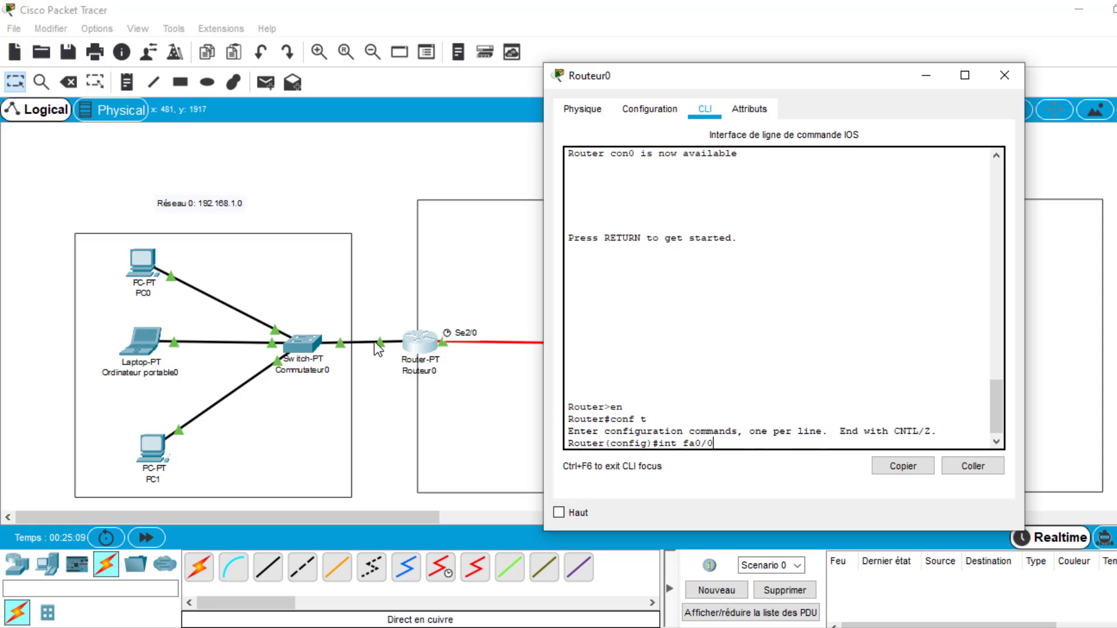
{"action": "key", "text": "Return"}
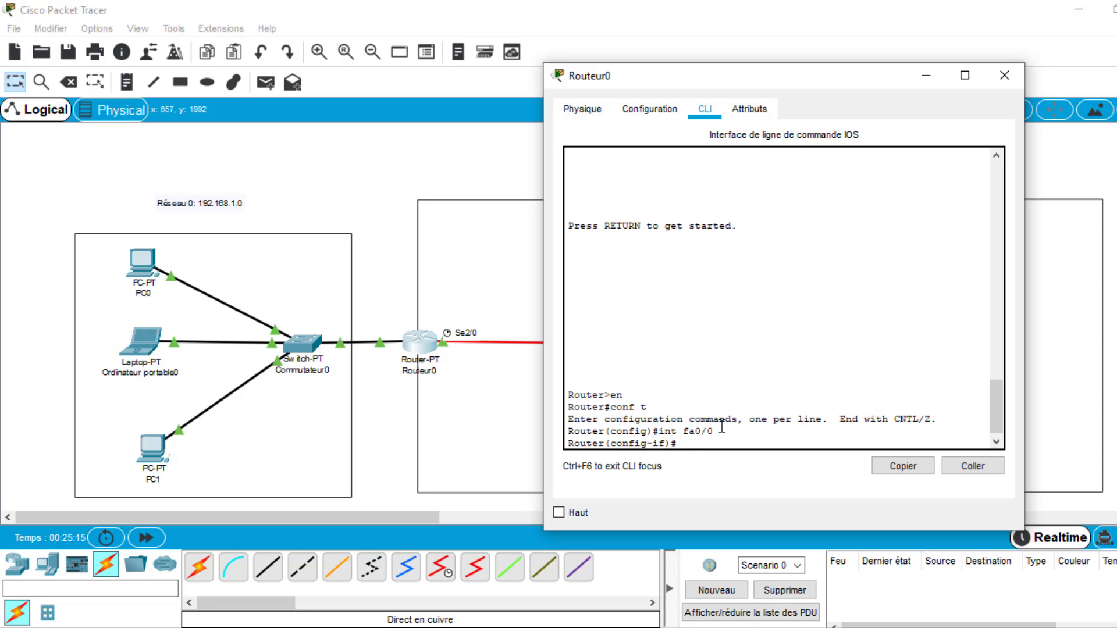
{"action": "type", "text": "ip nat inside"}
{"action": "key", "text": "Return"}
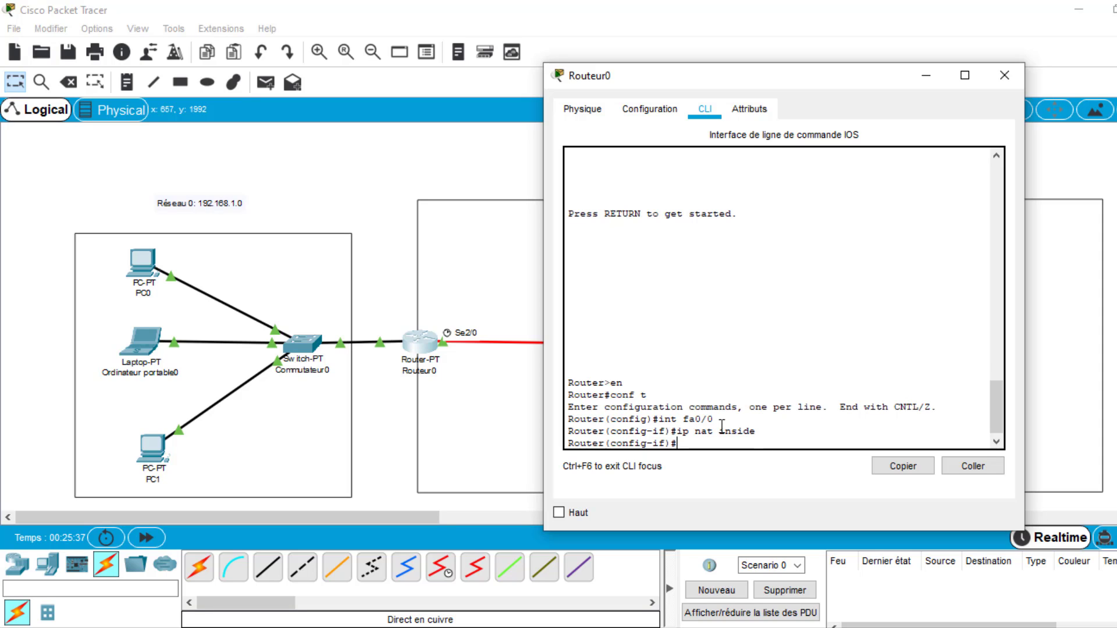
{"action": "type", "text": "exit"}
{"action": "key", "text": "Return"}
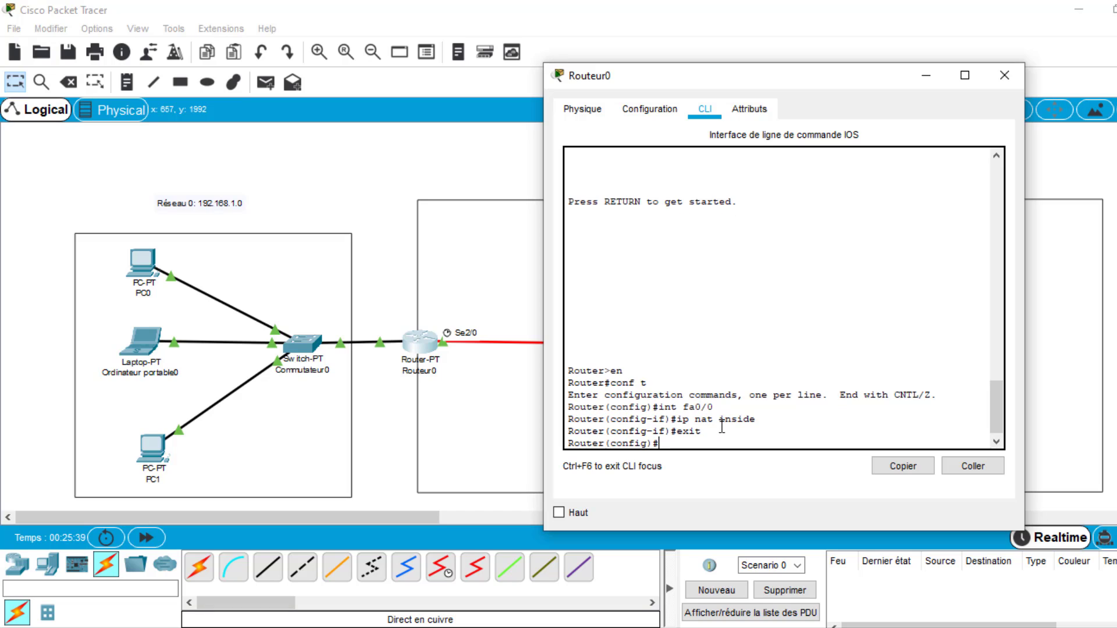
- Configure Routeur0's se2/0 interface as the NAT outside interface with ip nat outside, and exit interface mode
{"action": "type", "text": "int se2/0"}
{"action": "key", "text": "Return"}
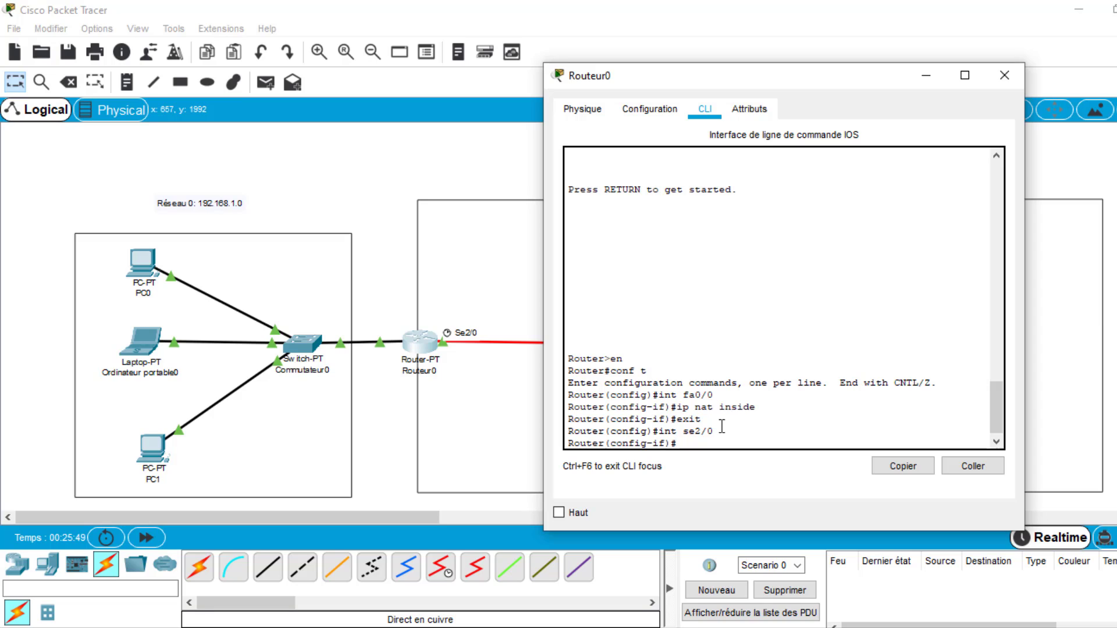
{"action": "type", "text": "ip nat outside"}
{"action": "key", "text": "Return"}
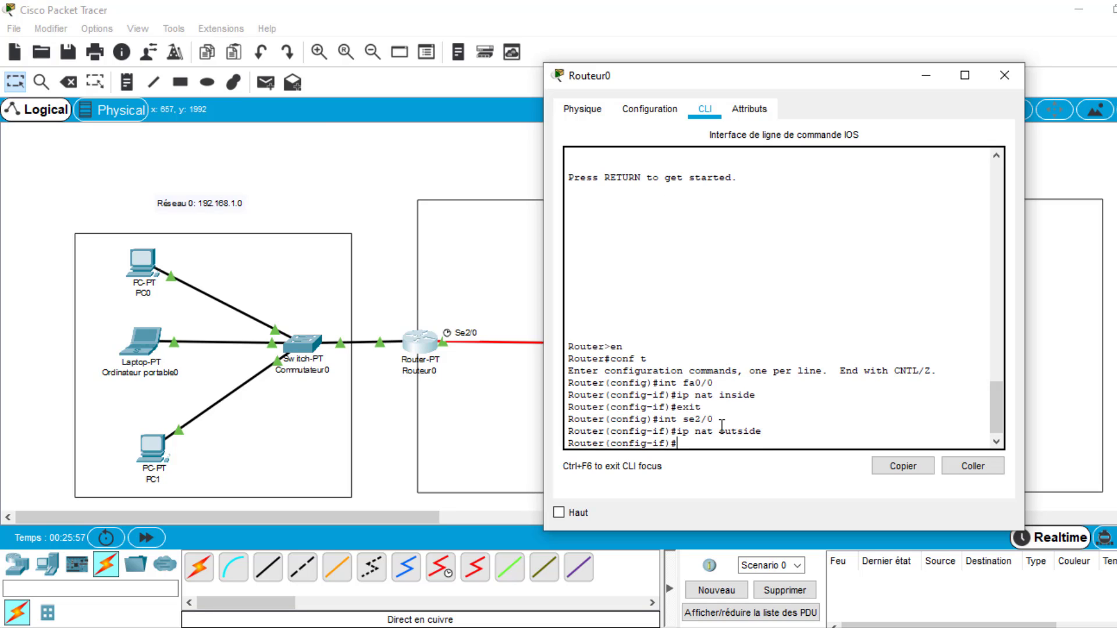
{"action": "type", "text": "exit"}
{"action": "key", "text": "Return"}
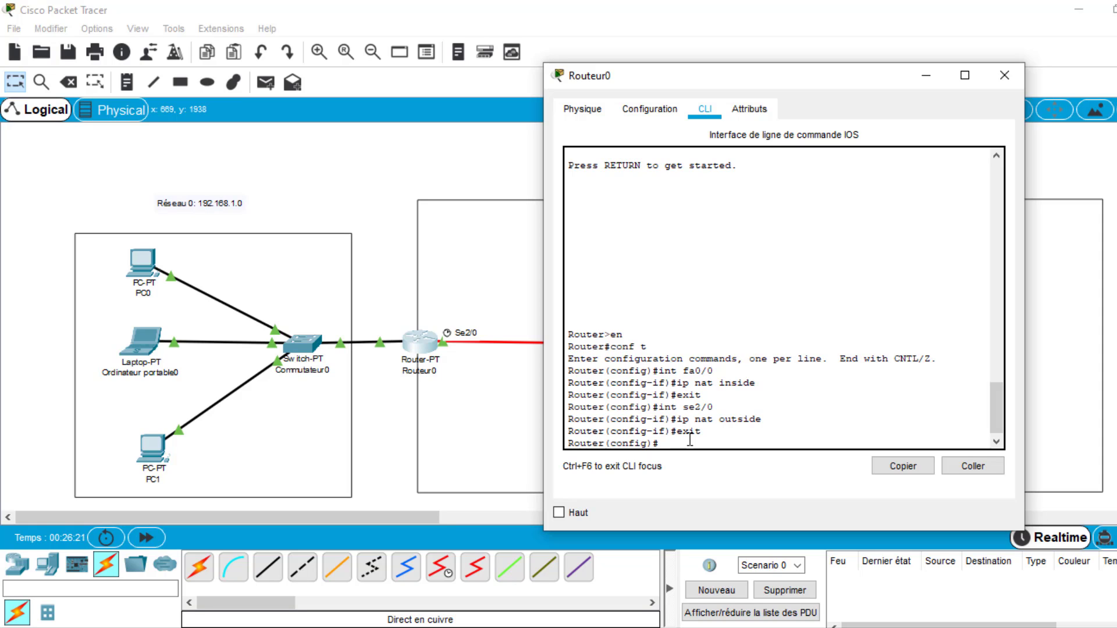
- Check the topology's end devices and links, and enter configuration mode for interface fa0/0 on Routeur0
{"action": "left_click", "coordinate": [327, 179]}
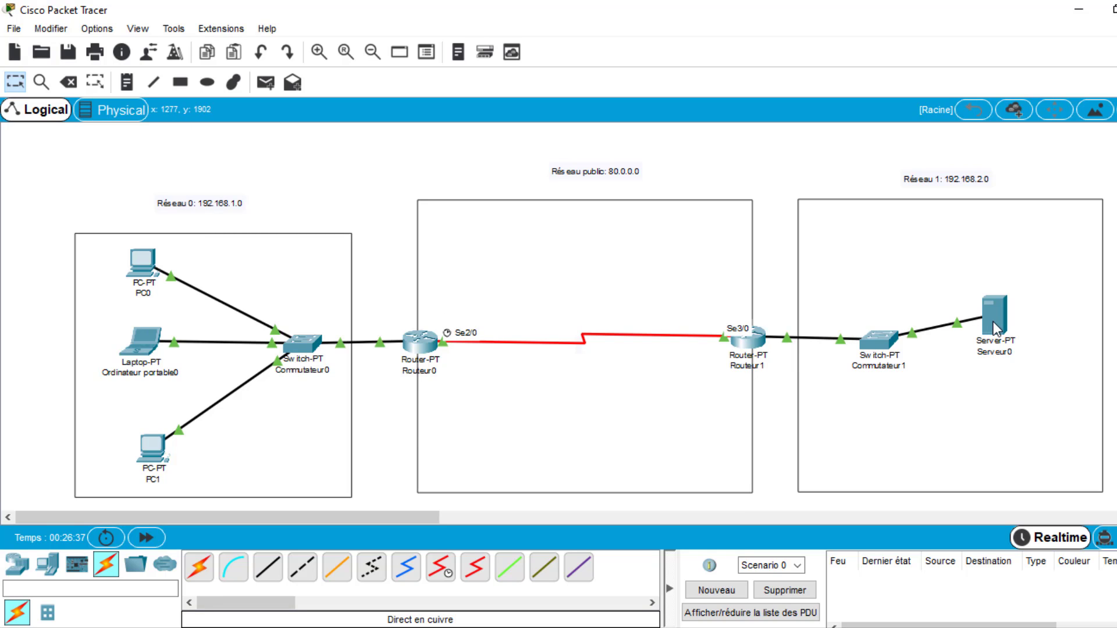
{"action": "mouse_move", "coordinate": [998, 329]}
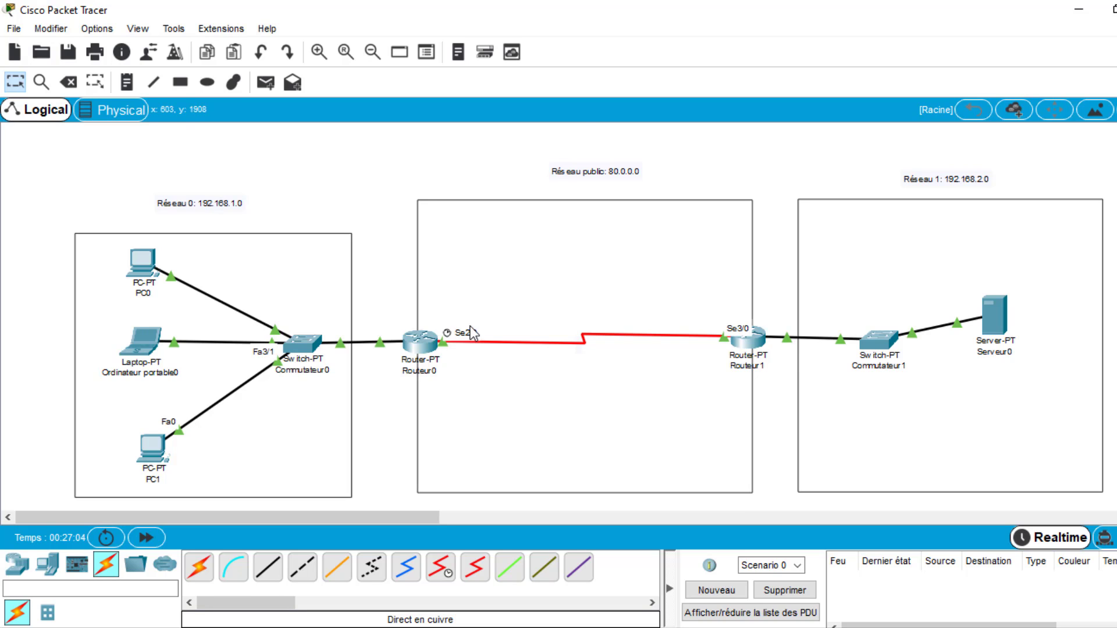
{"action": "left_click", "coordinate": [431, 345]}
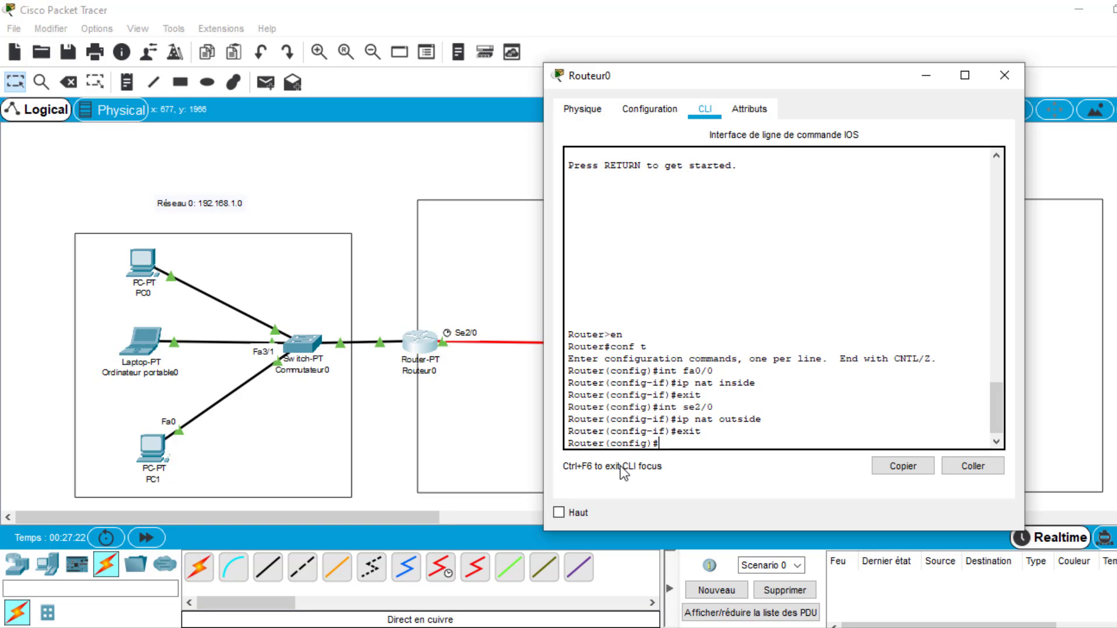
{"action": "type", "text": "int fa"}
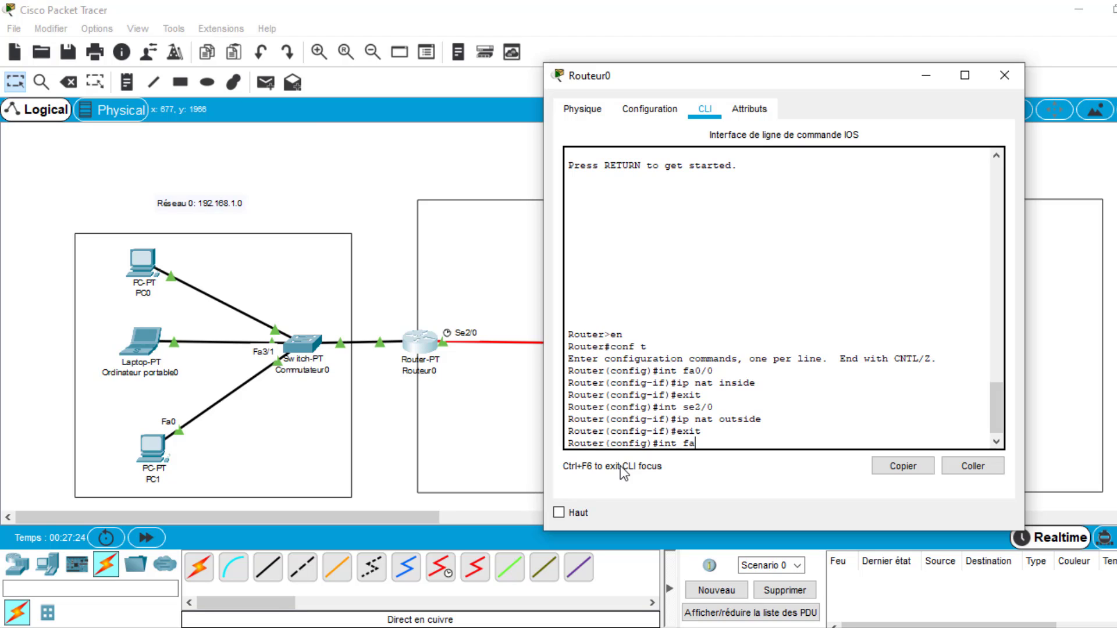
{"action": "type", "text": "0/0"}
{"action": "key", "text": "Return"}
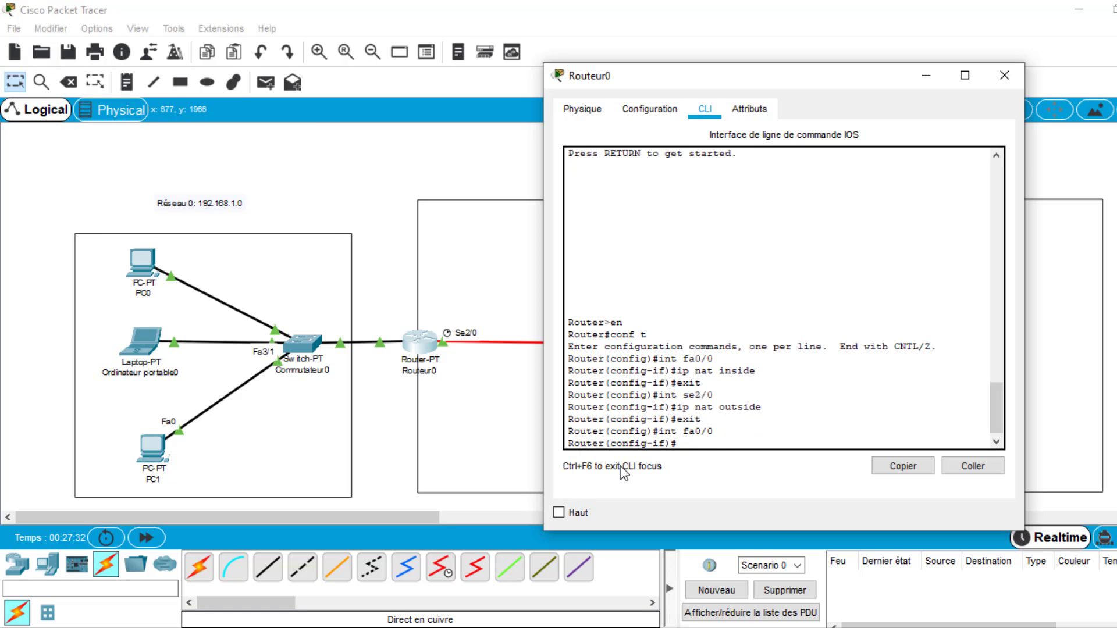
- Begin the static NAT command on Routeur0 as ip nat inside source static with the private address 192.168.1.2
{"action": "type", "text": "ip nat inside source"}
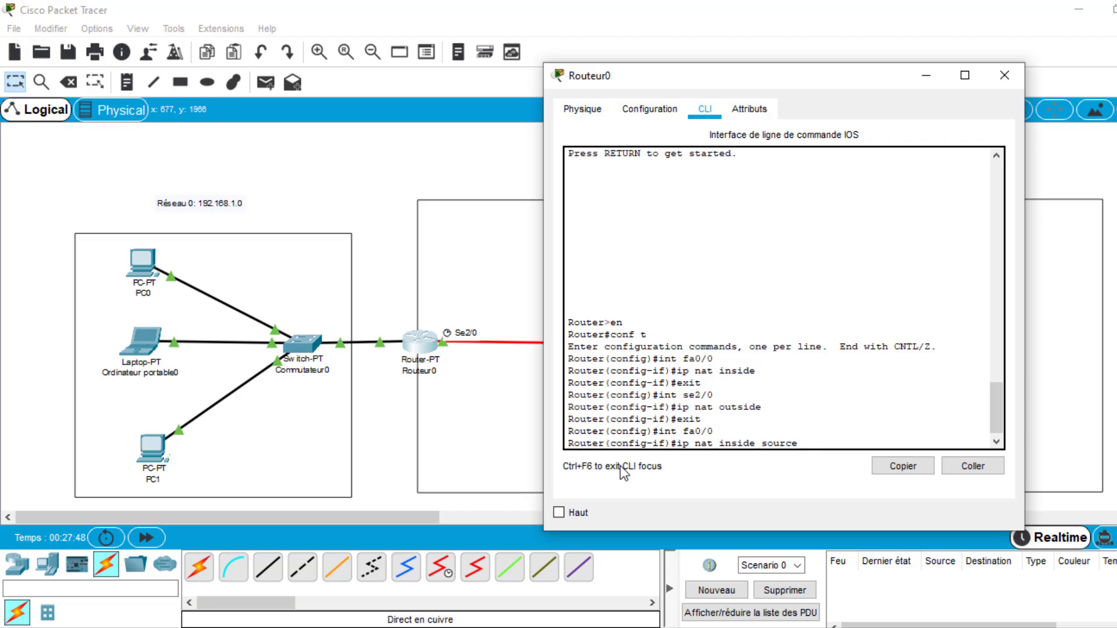
{"action": "type", "text": "static"}
{"action": "type", "text": "192.168.1.2"}
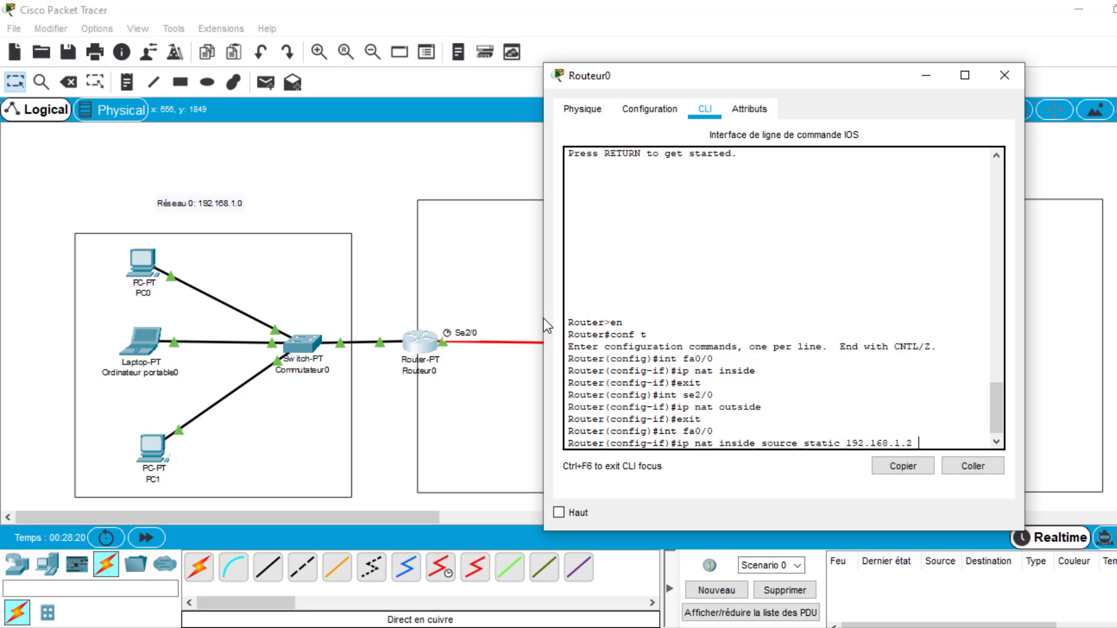
- Complete the static NAT command with the public address 80.0.0.10 for 192.168.1.2 and run it
{"action": "left_click_drag", "start_coordinate": [544, 319], "coordinate": [466, 319]}
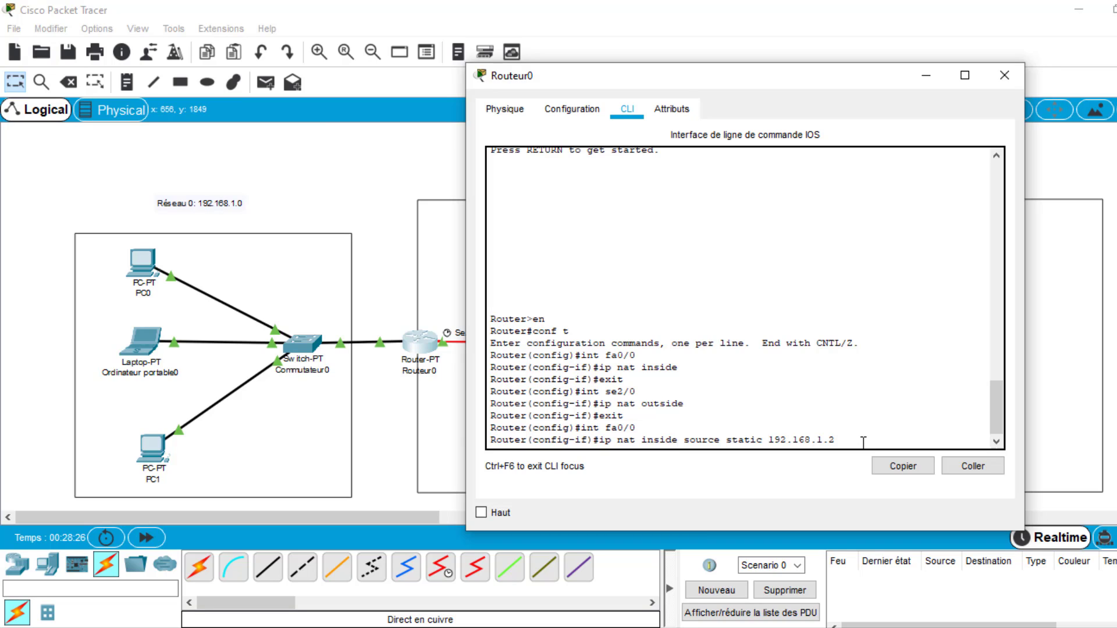
{"action": "left_click_drag", "start_coordinate": [769, 440], "coordinate": [837, 439]}
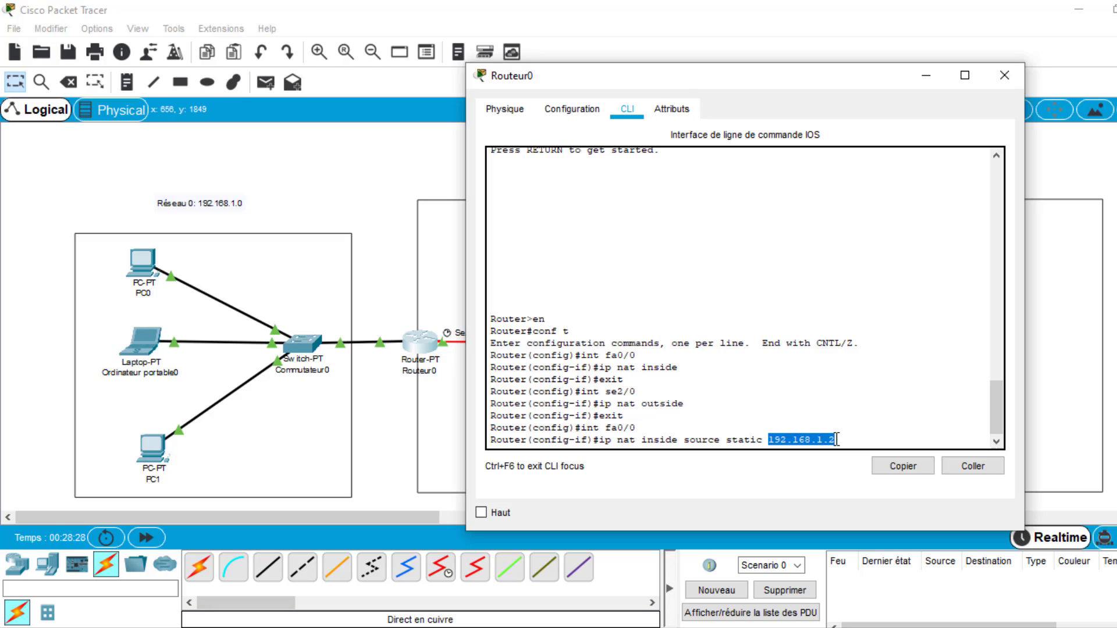
{"action": "left_click", "coordinate": [845, 441]}
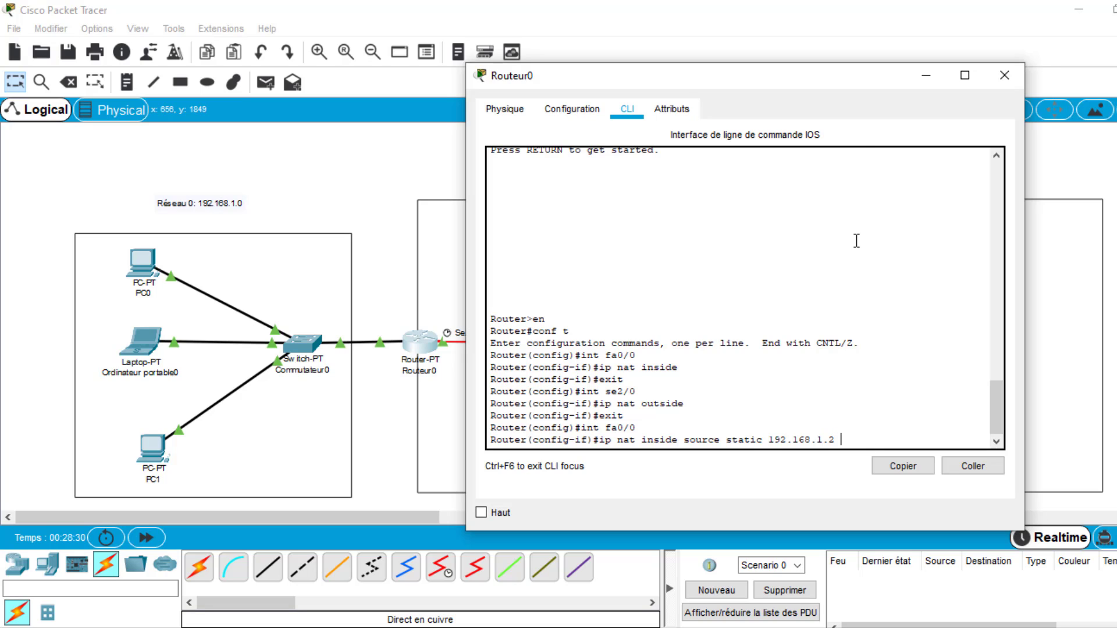
{"action": "left_click", "coordinate": [926, 76]}
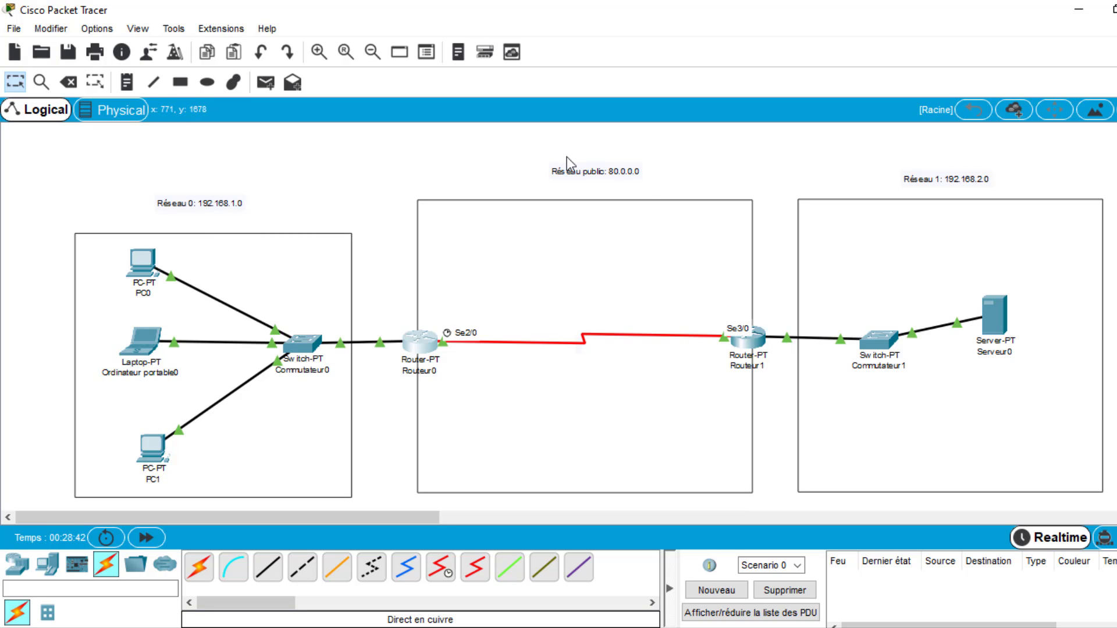
{"action": "left_click", "coordinate": [420, 345]}
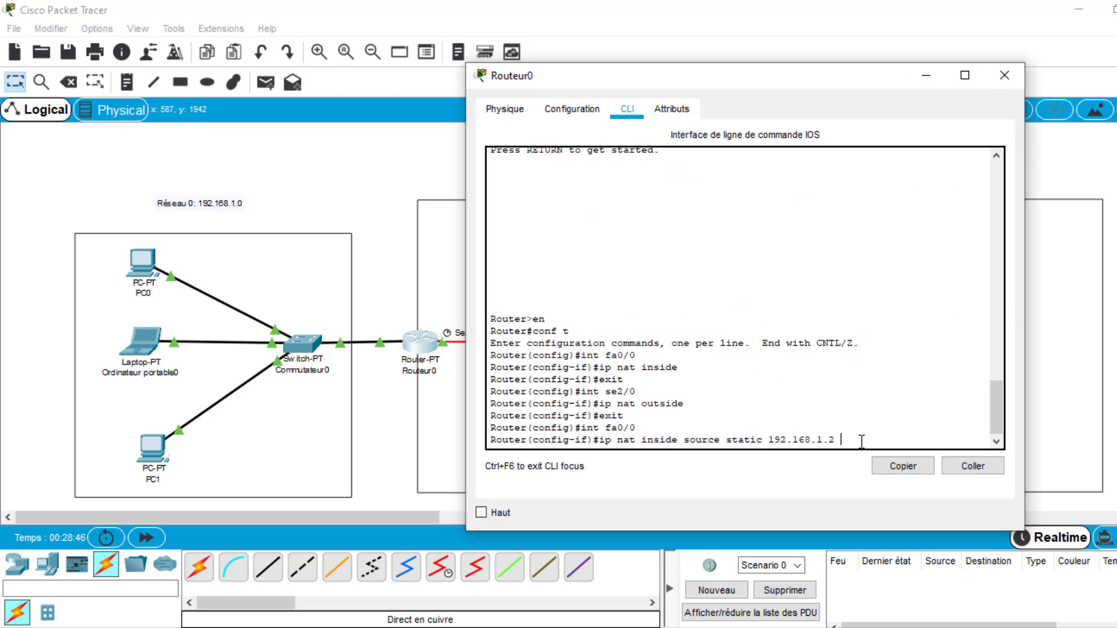
{"action": "type", "text": "80.0.0."}
{"action": "left_click_drag", "start_coordinate": [854, 85], "coordinate": [483, 85]}
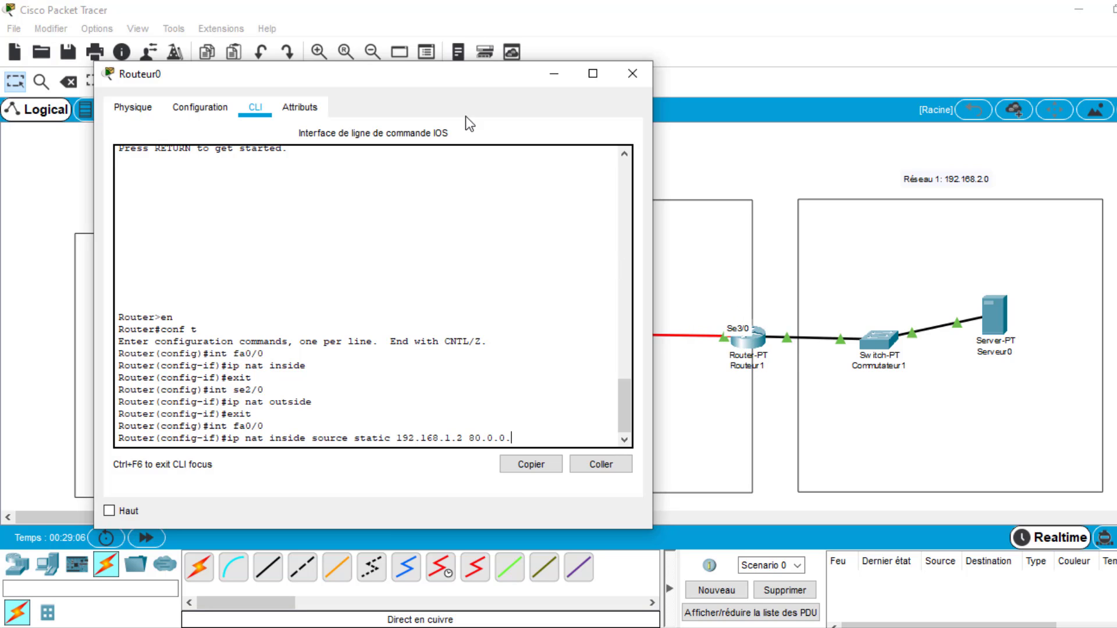
{"action": "left_click_drag", "start_coordinate": [455, 78], "coordinate": [779, 47]}
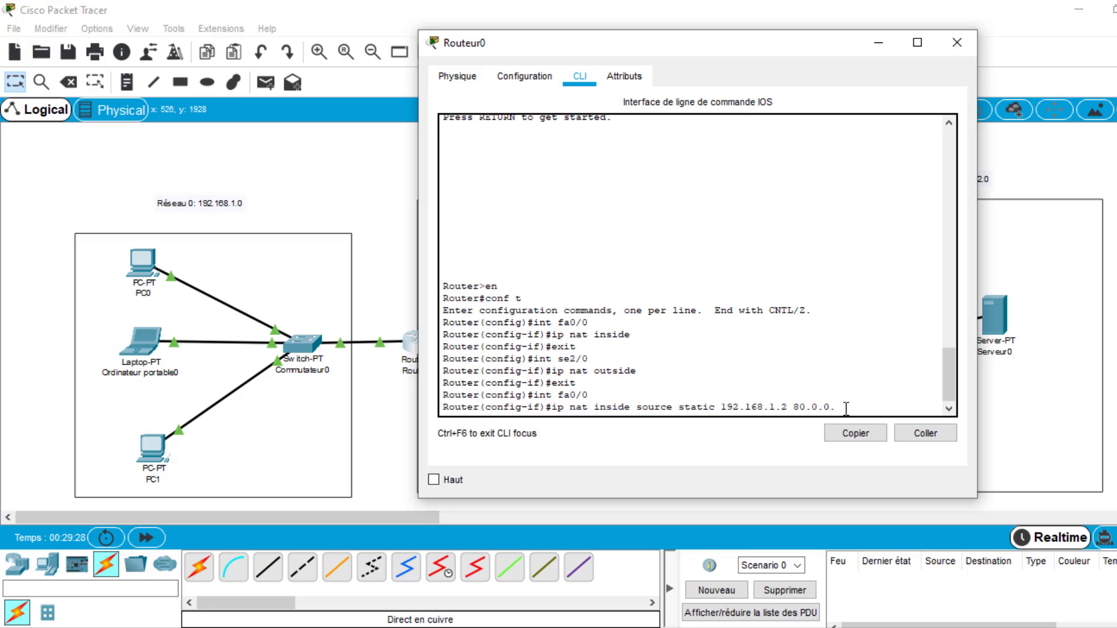
{"action": "type", "text": "10"}
{"action": "key", "text": "Return"}
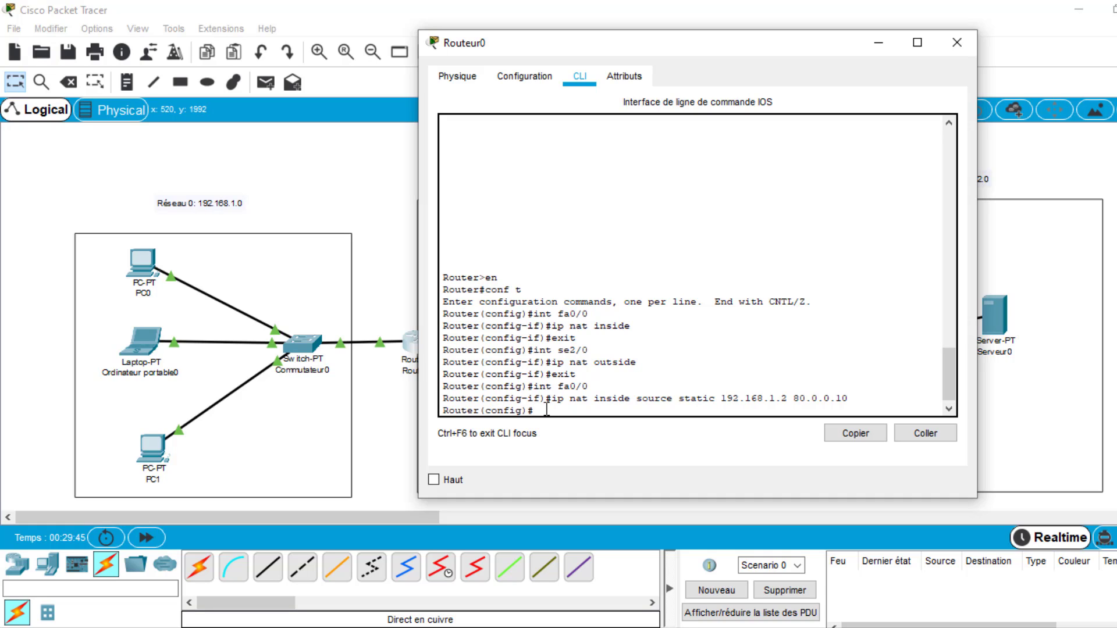
- Enter configuration mode for interface fa0/0 on Routeur0 again
{"action": "type", "text": "int fa0/0"}
{"action": "key", "text": "Return"}
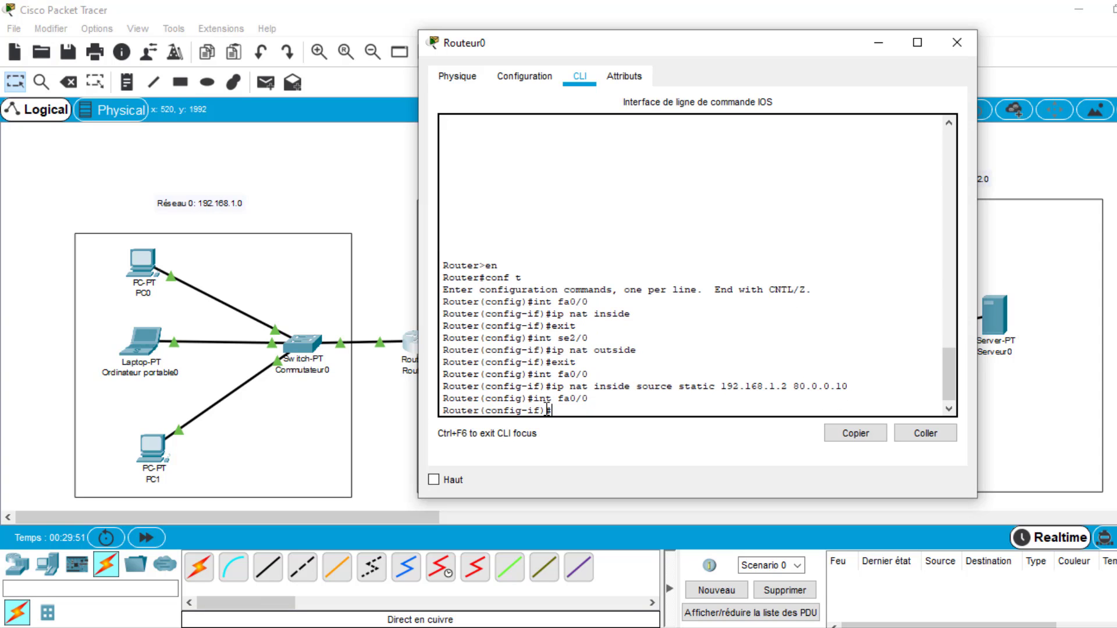
- Map the private address 192.168.1.3 to the public address 80.0.0.11 on Routeur0 with ip nat inside source static
{"action": "left_click_drag", "start_coordinate": [552, 386], "coordinate": [715, 384]}
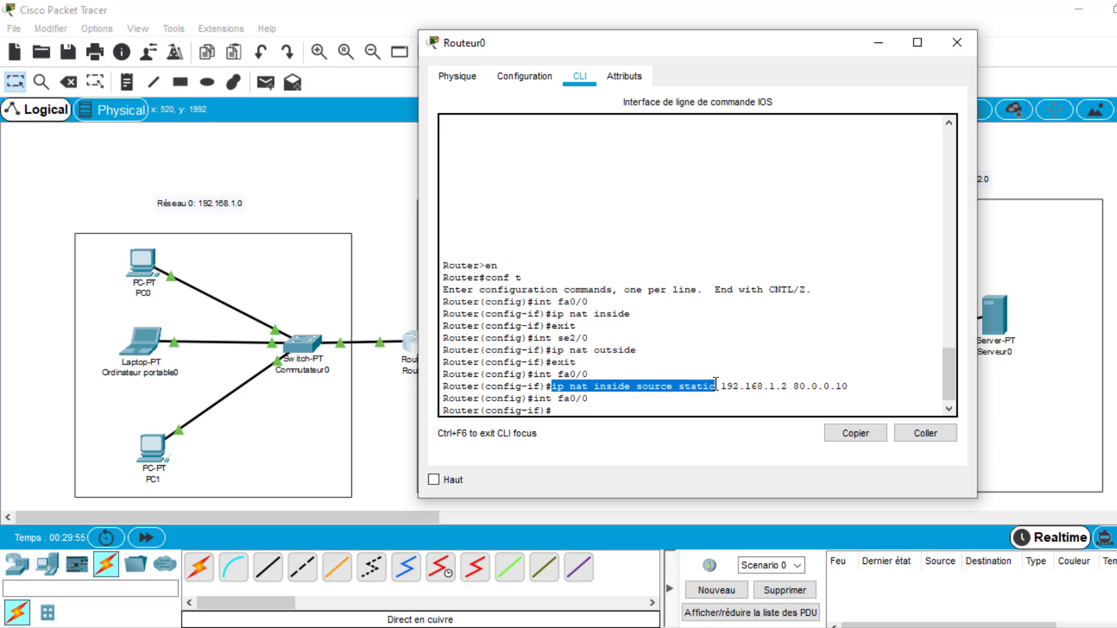
{"action": "left_click", "coordinate": [629, 408]}
{"action": "type", "text": "ip"}
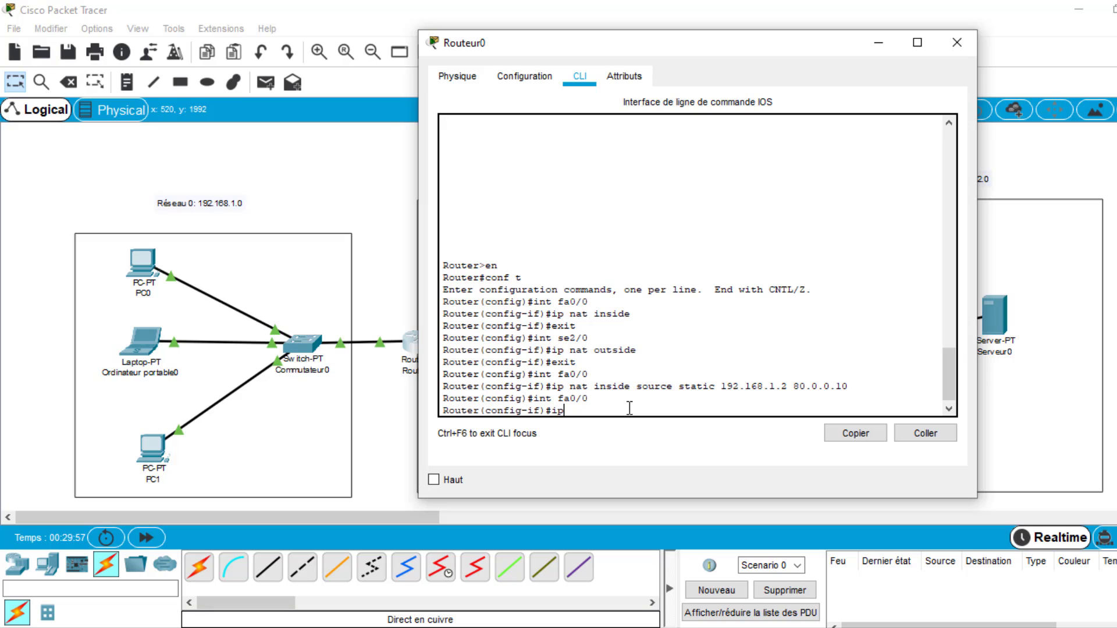
{"action": "type", "text": " nat inside source static"}
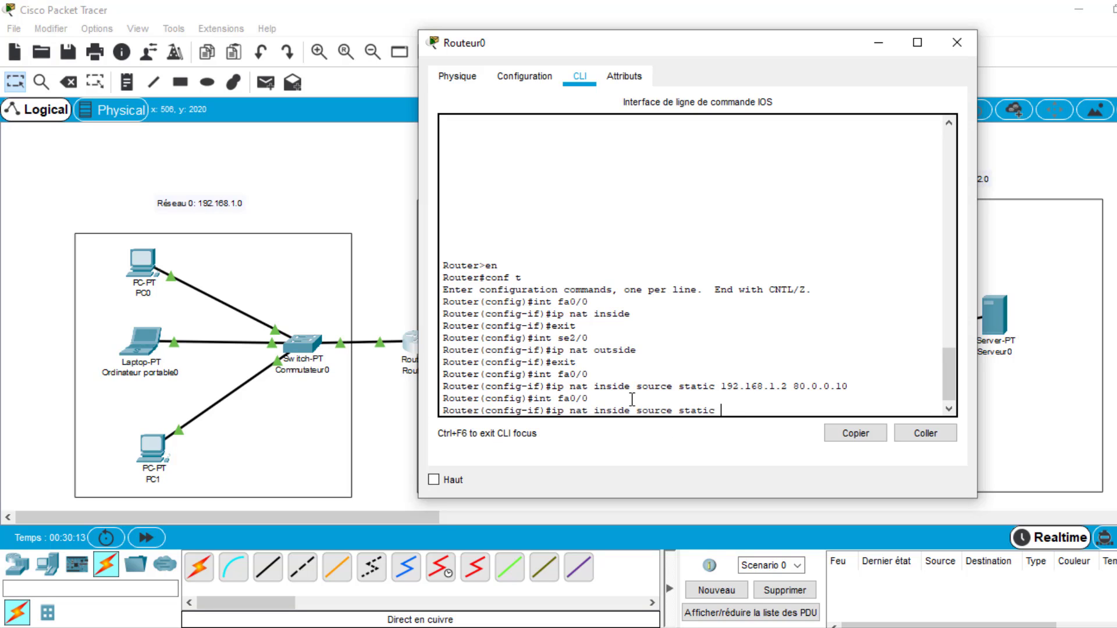
{"action": "type", "text": "192.168"}
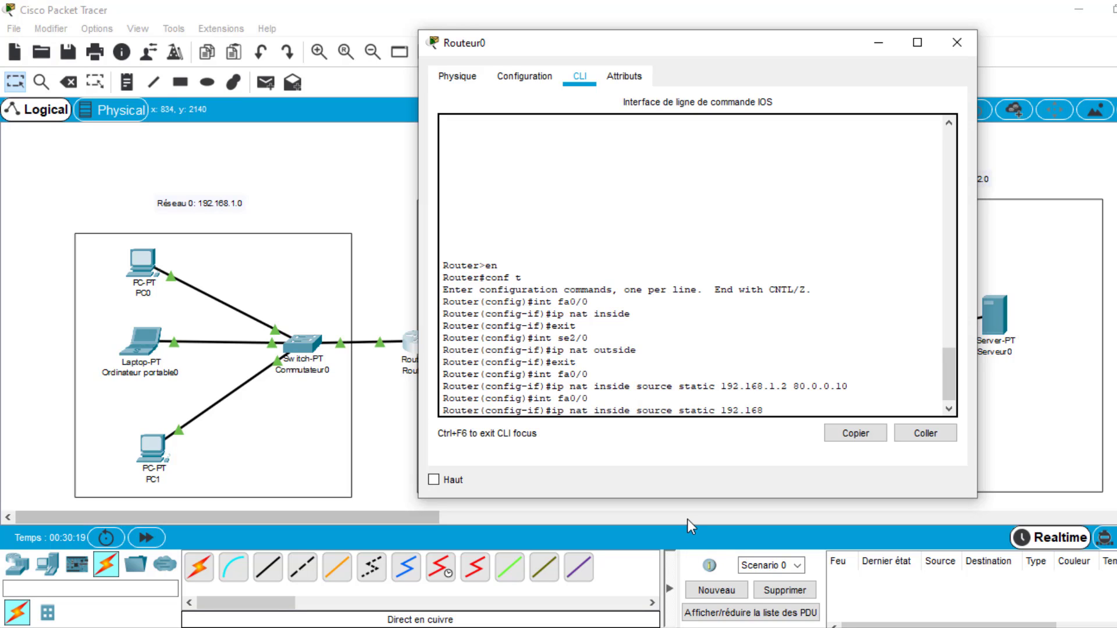
{"action": "type", "text": ".1.3"}
{"action": "type", "text": "80.0.0.11"}
{"action": "key", "text": "Return"}
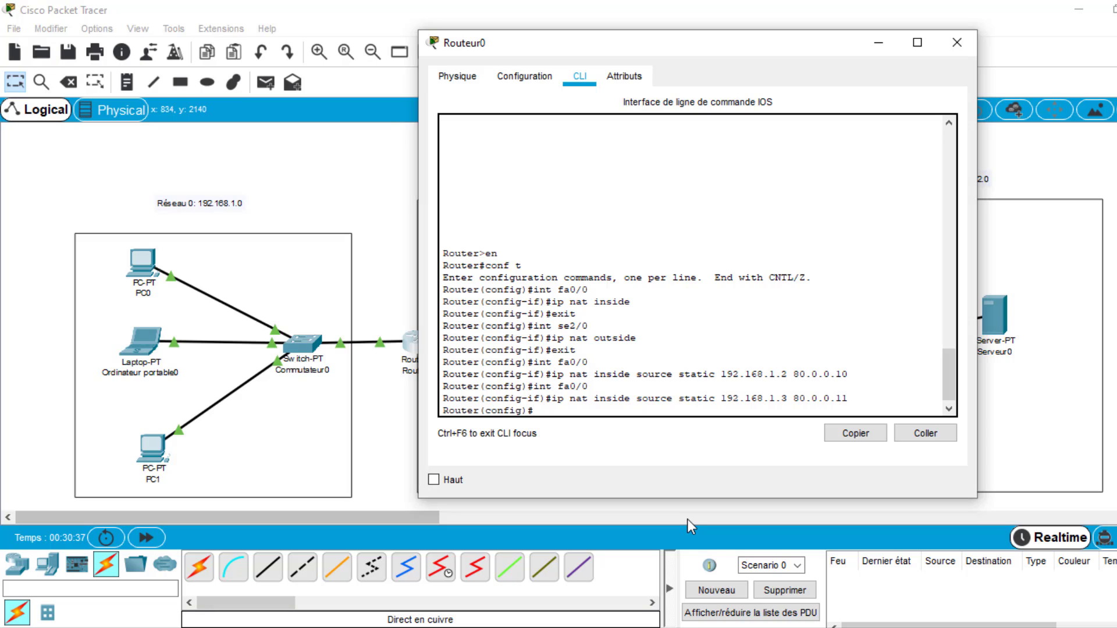
- Return to interface fa0/0 configuration mode on Routeur0 for the third host's static NAT entry
{"action": "type", "text": "int fa0/0"}
{"action": "key", "text": "Return"}
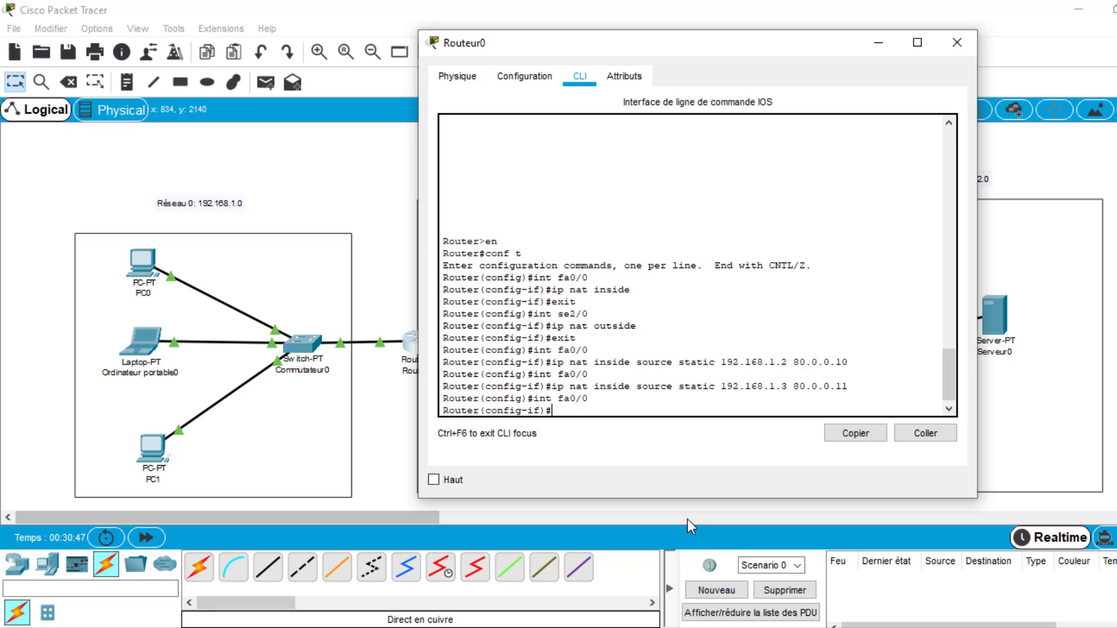
- Try to map 192.168.1.4 to 80.0.0.12 on Routeur0 with ip nta inside source static
{"action": "type", "text": "ip"}
{"action": "type", "text": "nta inside source stat"}
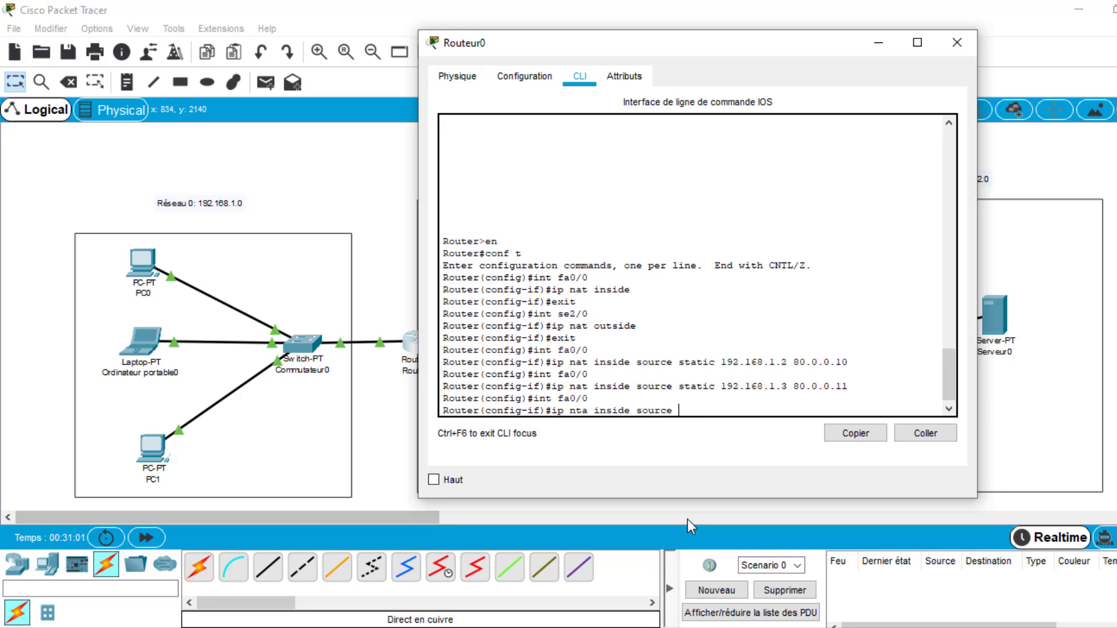
{"action": "type", "text": "ic 192.168.1"}
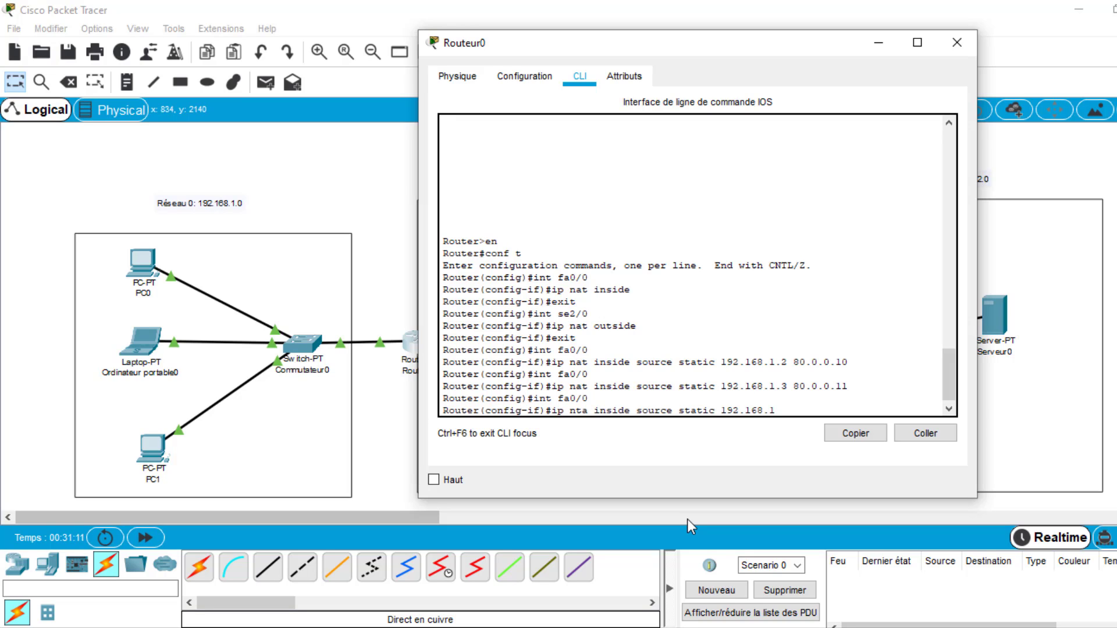
{"action": "type", "text": ".4"}
{"action": "type", "text": "80.0.0.12"}
{"action": "key", "text": "Return"}
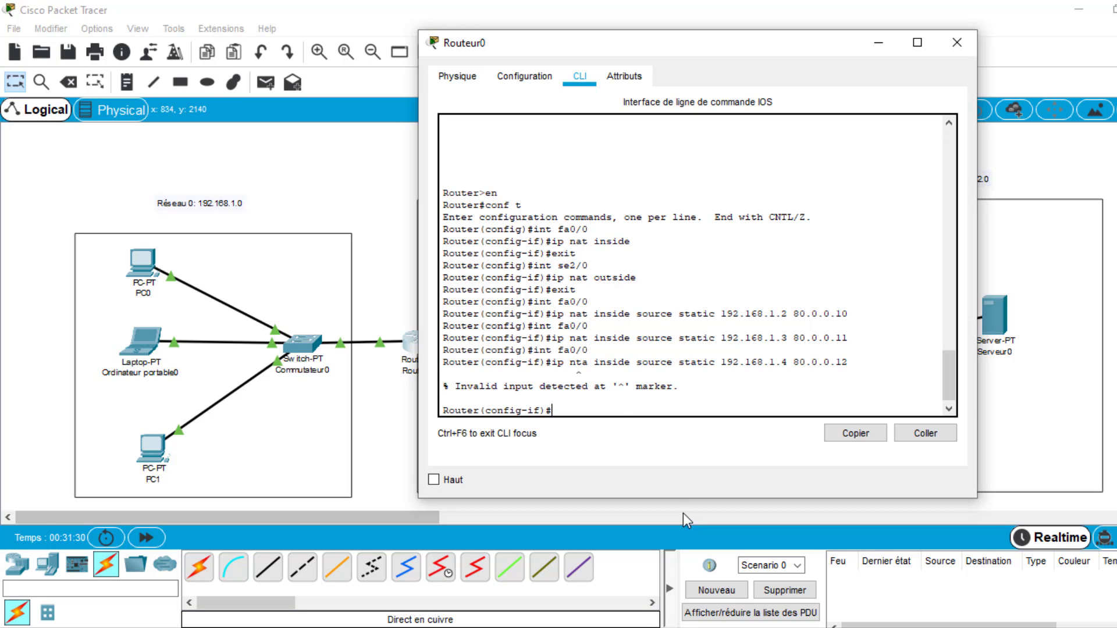
- Recall the last static NAT command for 192.168.1.4 and 80.0.0.12, correct nta to nat, and run it
{"action": "double_click", "coordinate": [578, 362]}
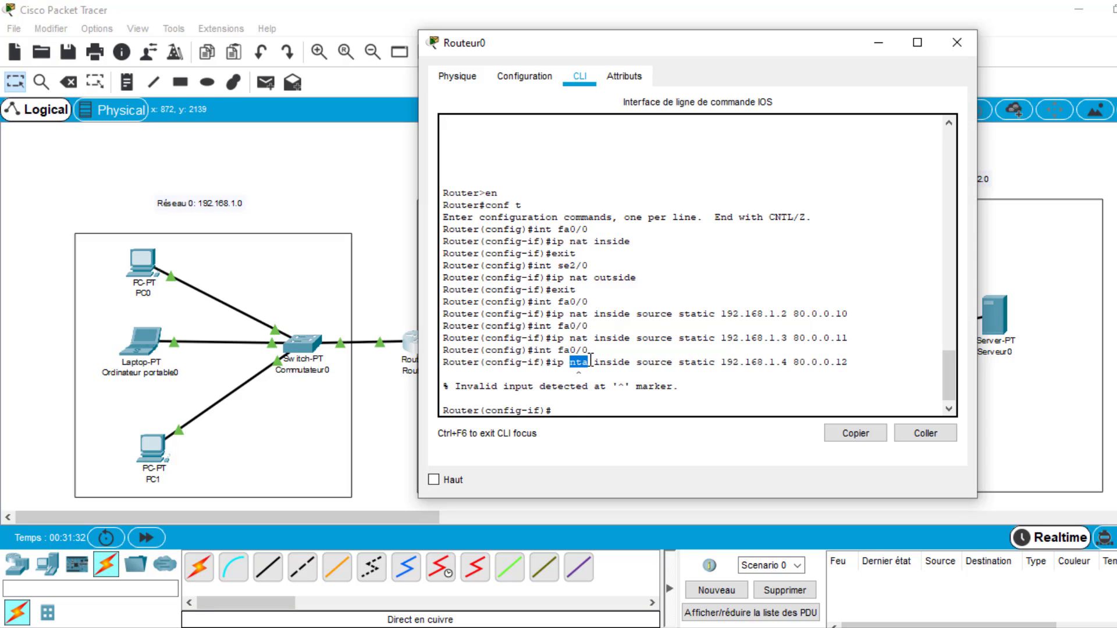
{"action": "left_click", "coordinate": [574, 410]}
{"action": "key", "text": "Up"}
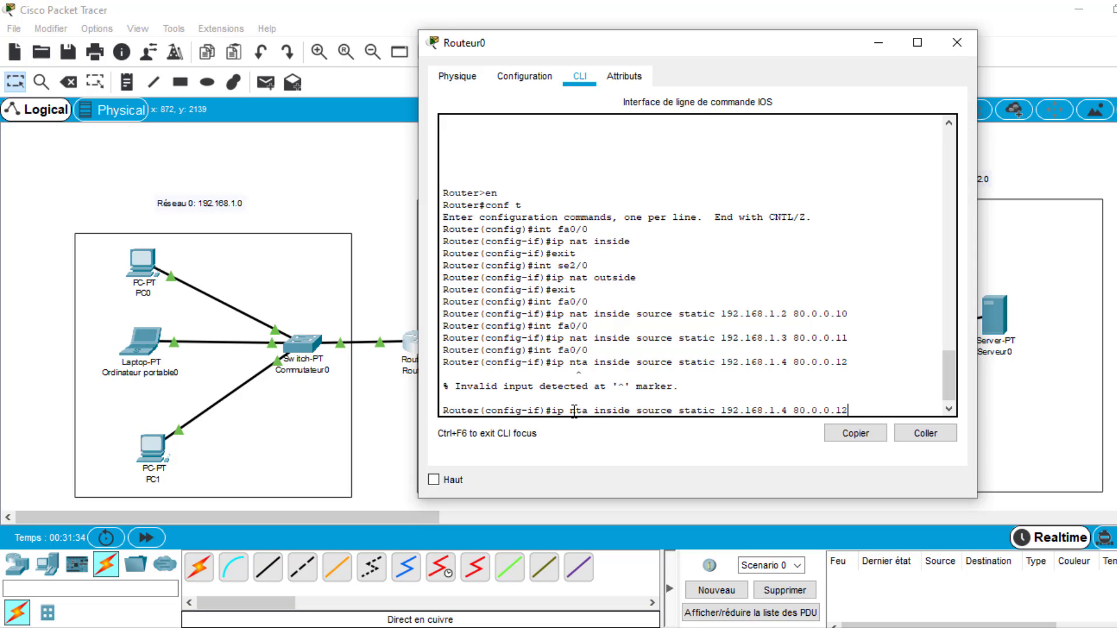
{"action": "key", "text": "Left"}
{"action": "key", "text": "Left"}
{"action": "key", "text": "Left"}
{"action": "key", "text": "Left"}
{"action": "key", "text": "BackSpace"}
{"action": "key", "text": "BackSpace"}
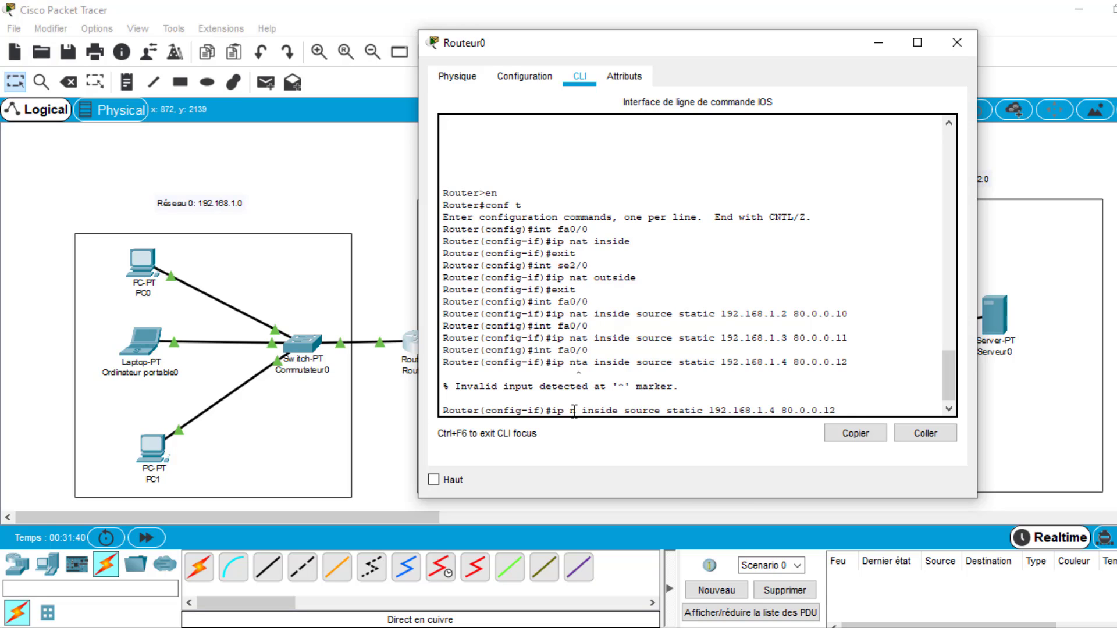
{"action": "type", "text": "at"}
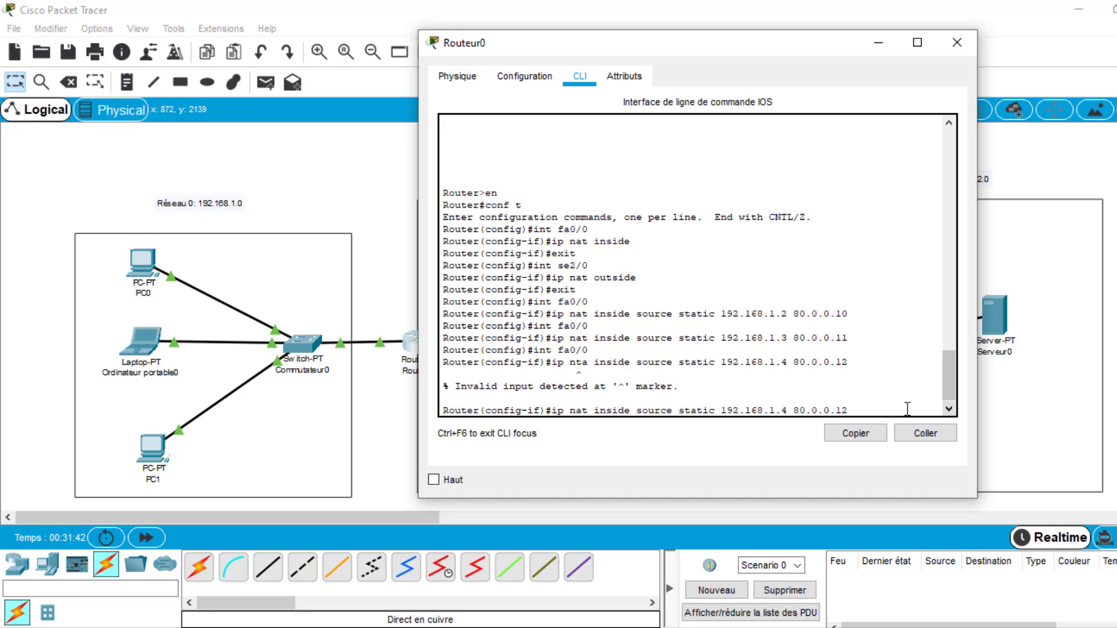
{"action": "key", "text": "End"}
{"action": "key", "text": "Return"}
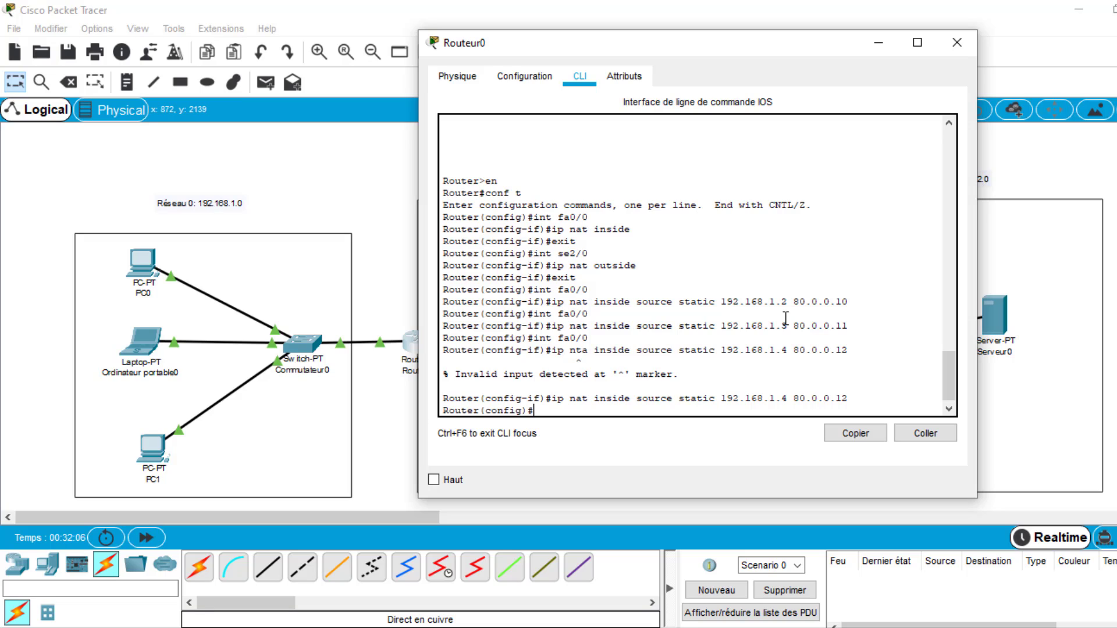
- Enable NAT debugging on Routeur0 with do debug ip nat
{"action": "type", "text": "o debug ip n"}
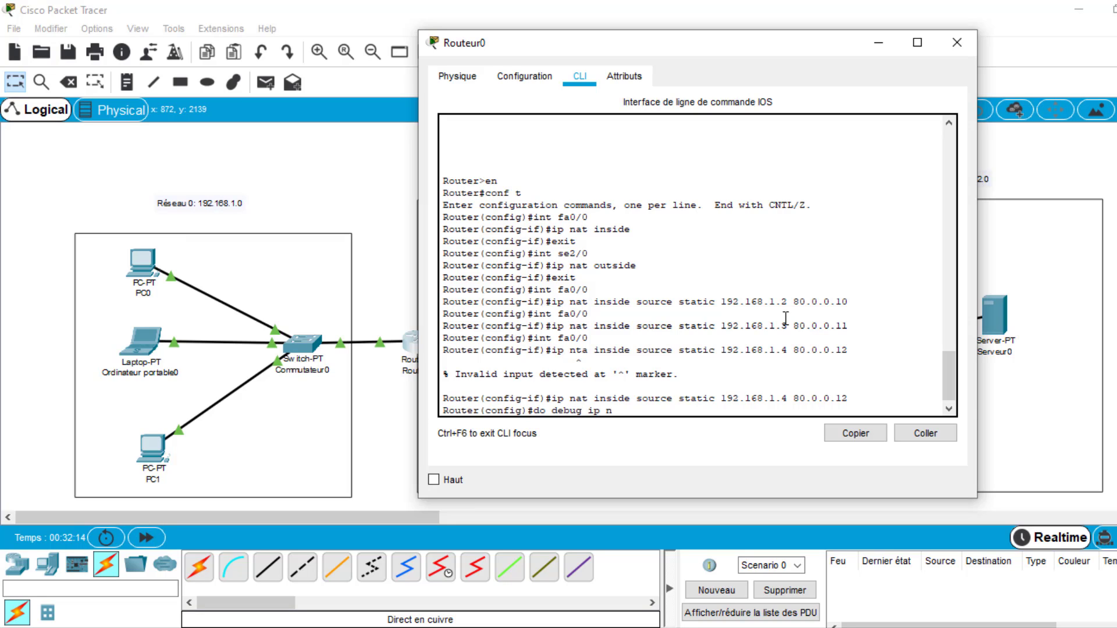
{"action": "type", "text": "at"}
{"action": "key", "text": "Return"}
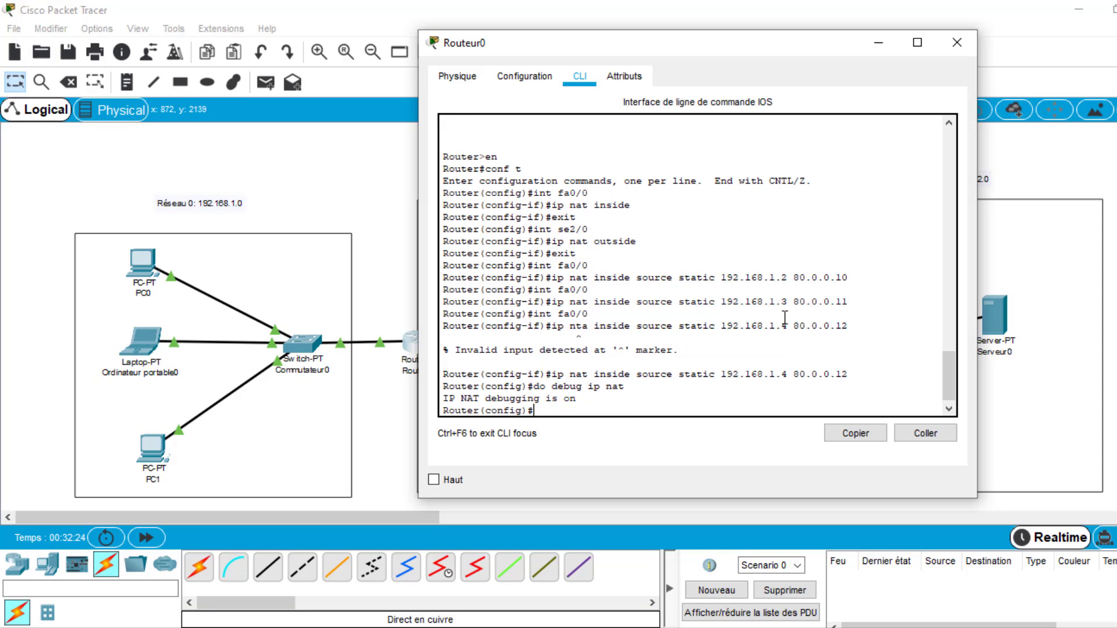
- Send a simple PDU to Serveur0 from each host in Réseau 0: PC0, Ordinateur portable0 and PC1
{"action": "left_click", "coordinate": [366, 141]}
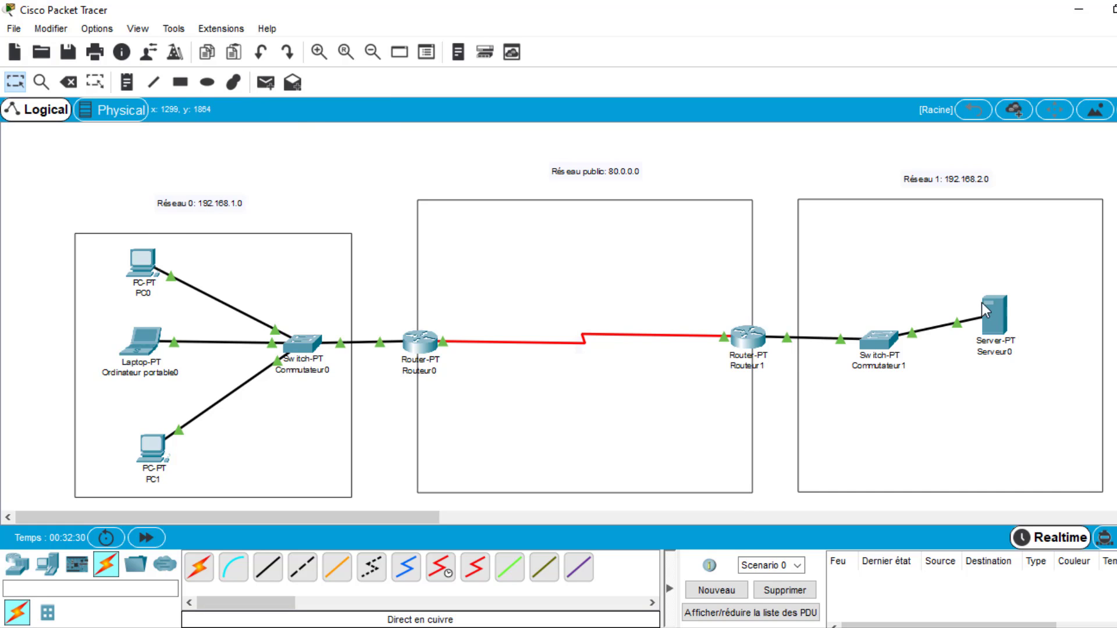
{"action": "left_click", "coordinate": [267, 82]}
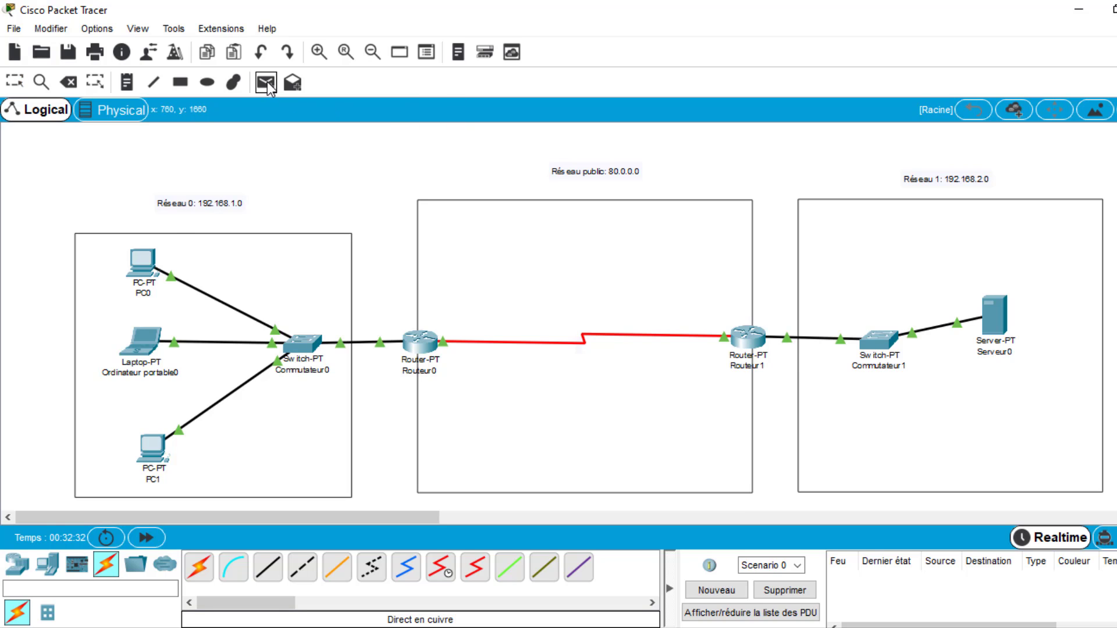
{"action": "left_click", "coordinate": [144, 262]}
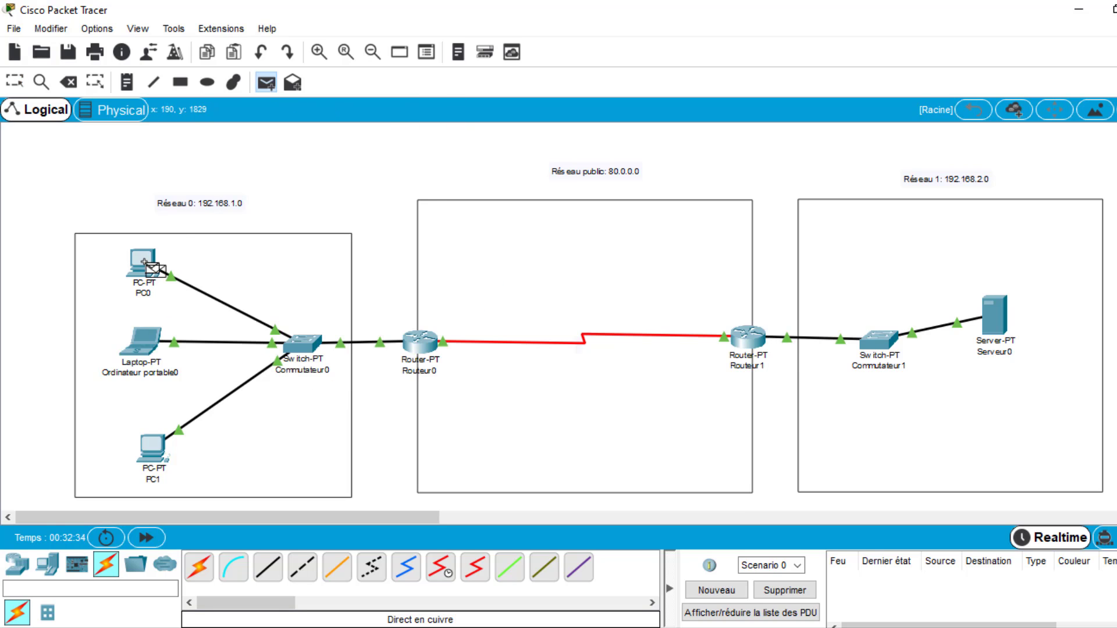
{"action": "left_click", "coordinate": [992, 321]}
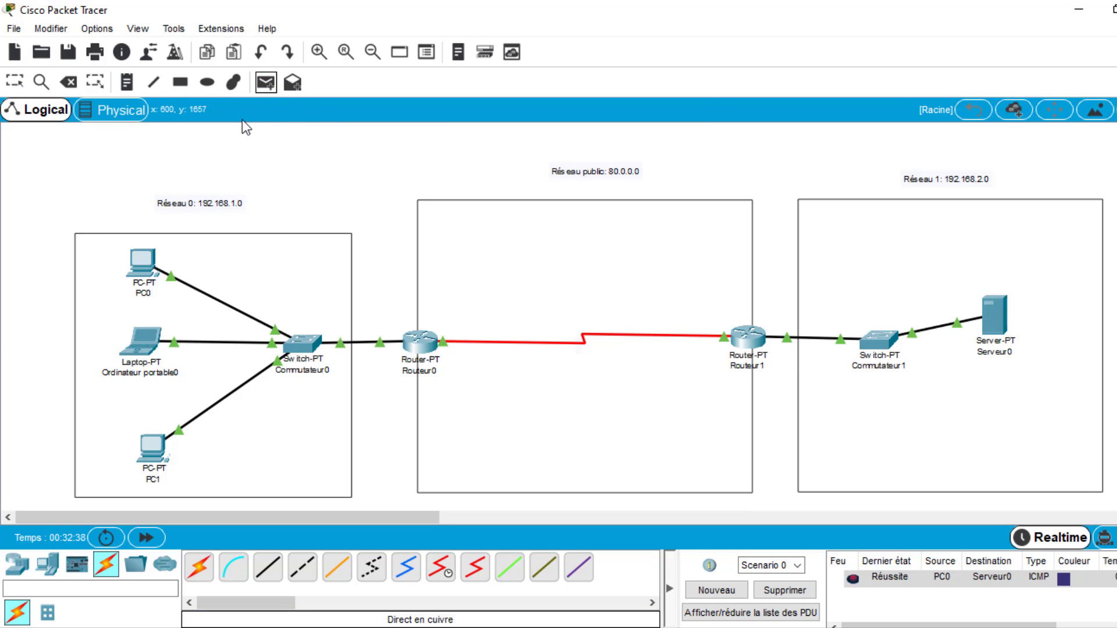
{"action": "left_click", "coordinate": [1004, 313]}
{"action": "left_click", "coordinate": [268, 85]}
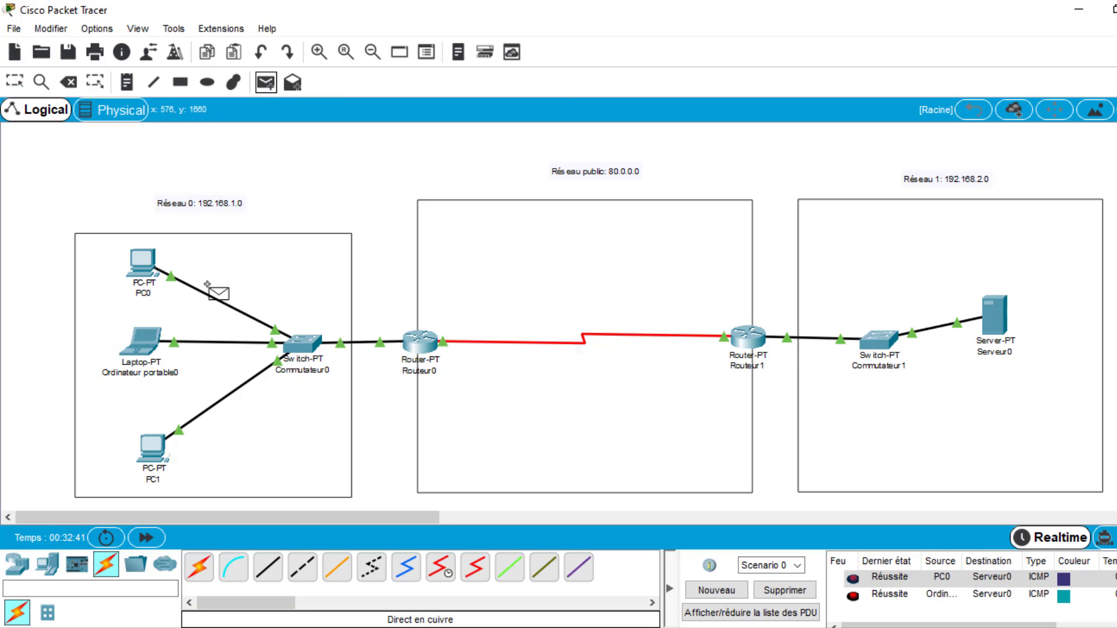
{"action": "left_click", "coordinate": [154, 448]}
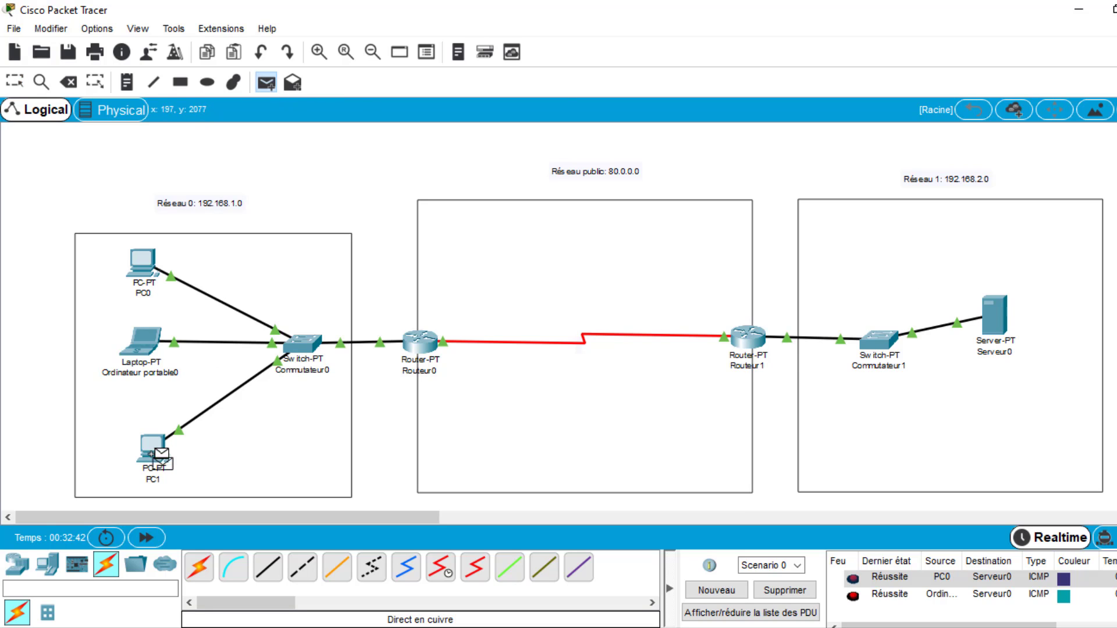
{"action": "left_click", "coordinate": [1000, 316]}
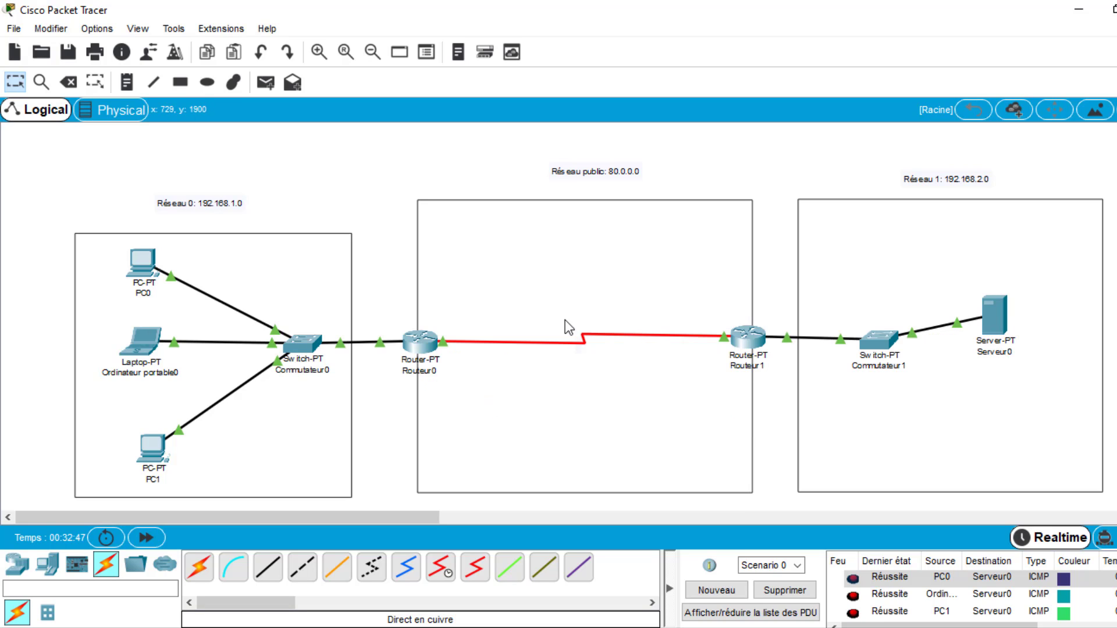
- Open Routeur0's command line and examine how the debug output translates PC0's private source address into its public address
{"action": "left_click", "coordinate": [422, 346]}
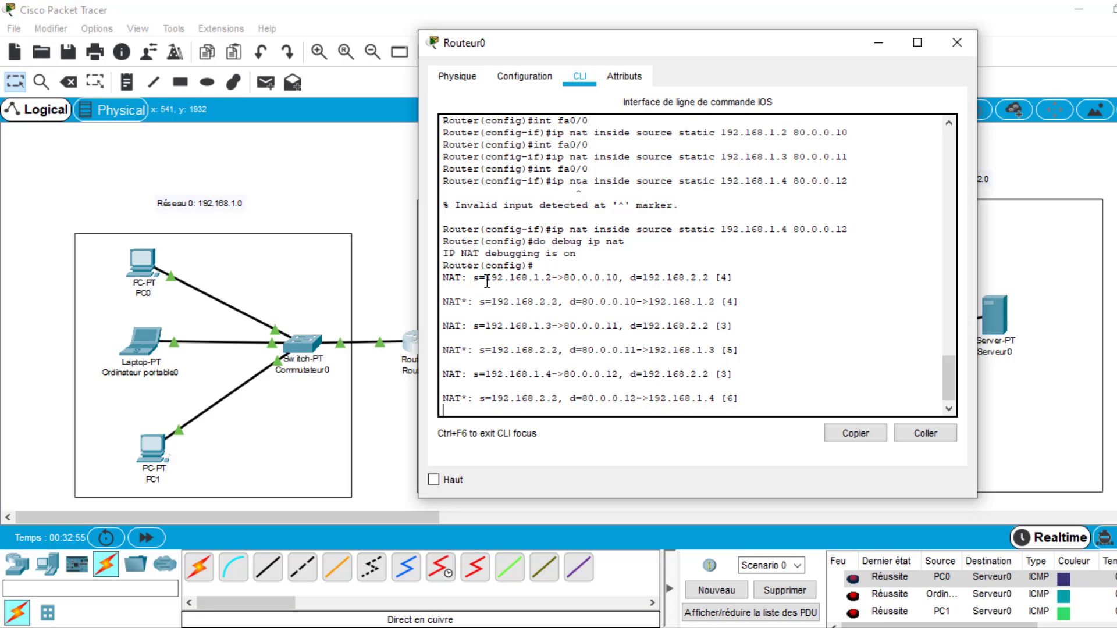
{"action": "left_click_drag", "start_coordinate": [488, 279], "coordinate": [551, 282]}
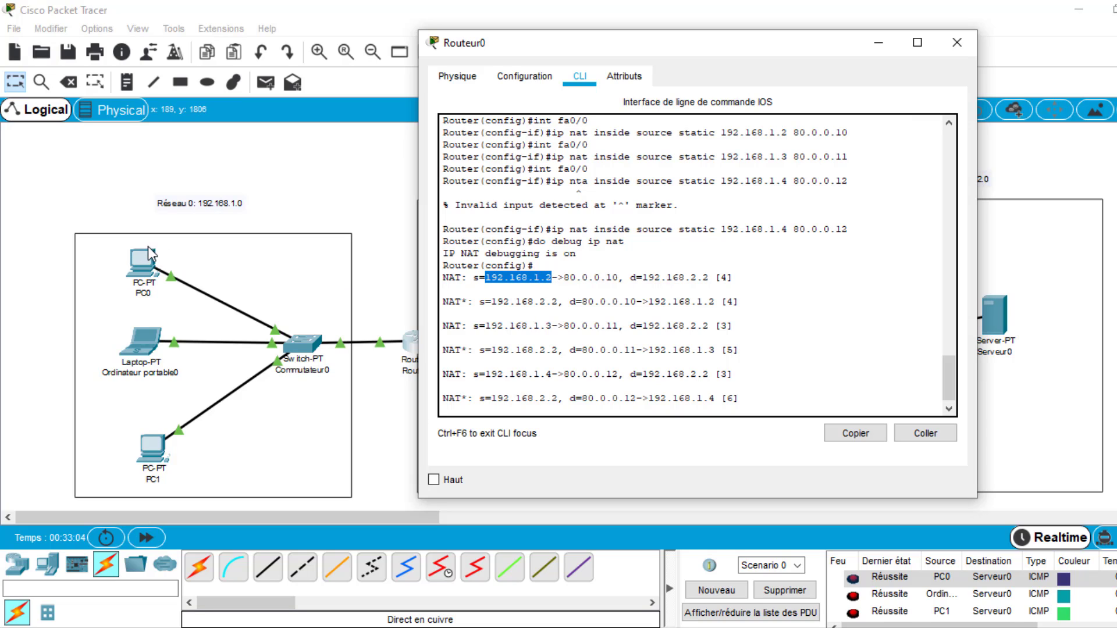
{"action": "left_click", "coordinate": [561, 279]}
{"action": "left_click_drag", "start_coordinate": [561, 280], "coordinate": [561, 282]}
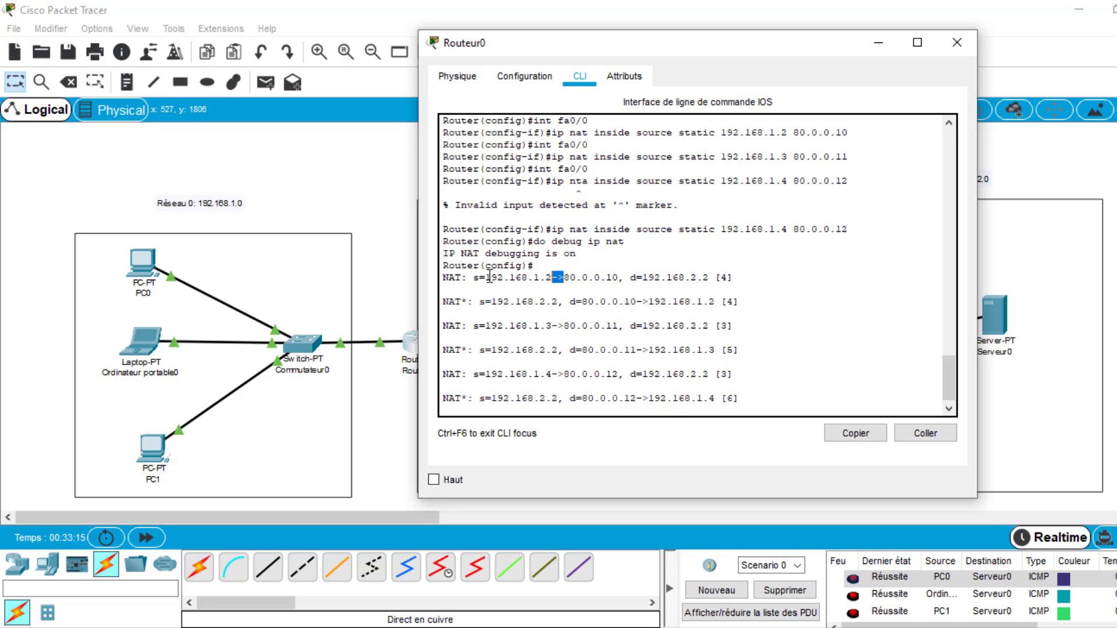
{"action": "left_click_drag", "start_coordinate": [485, 277], "coordinate": [554, 277]}
{"action": "left_click", "coordinate": [562, 277]}
{"action": "left_click", "coordinate": [570, 277]}
{"action": "left_click_drag", "start_coordinate": [566, 277], "coordinate": [618, 278]}
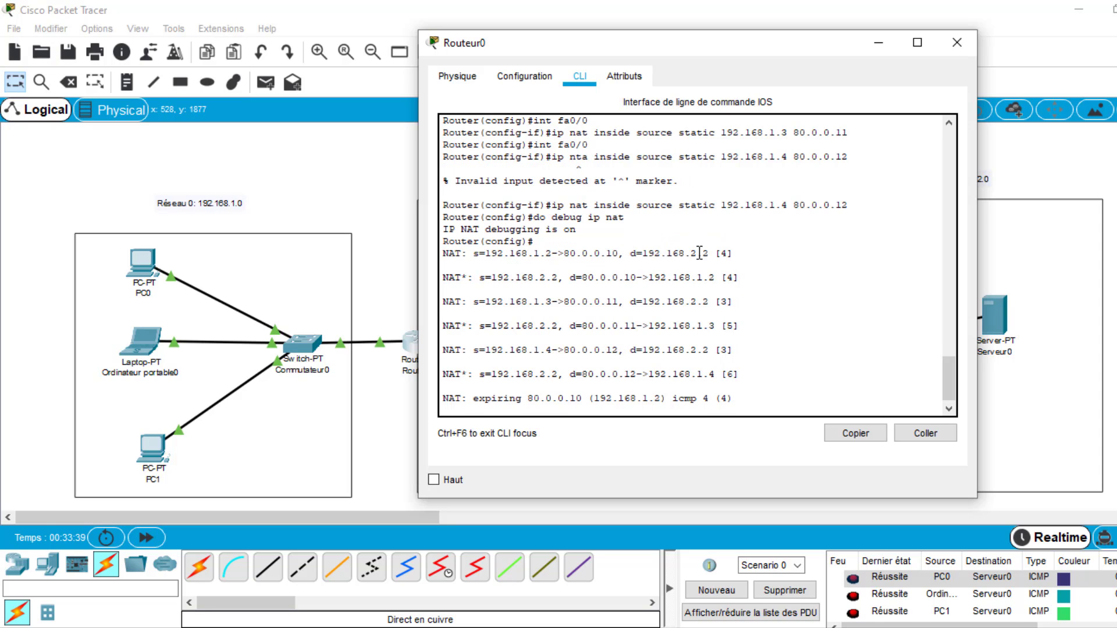
{"action": "mouse_move", "coordinate": [711, 253]}
{"action": "left_mouse_down"}
{"action": "mouse_move", "coordinate": [672, 252]}
{"action": "mouse_move", "coordinate": [663, 230]}
{"action": "mouse_move", "coordinate": [709, 231]}
{"action": "left_mouse_up"}
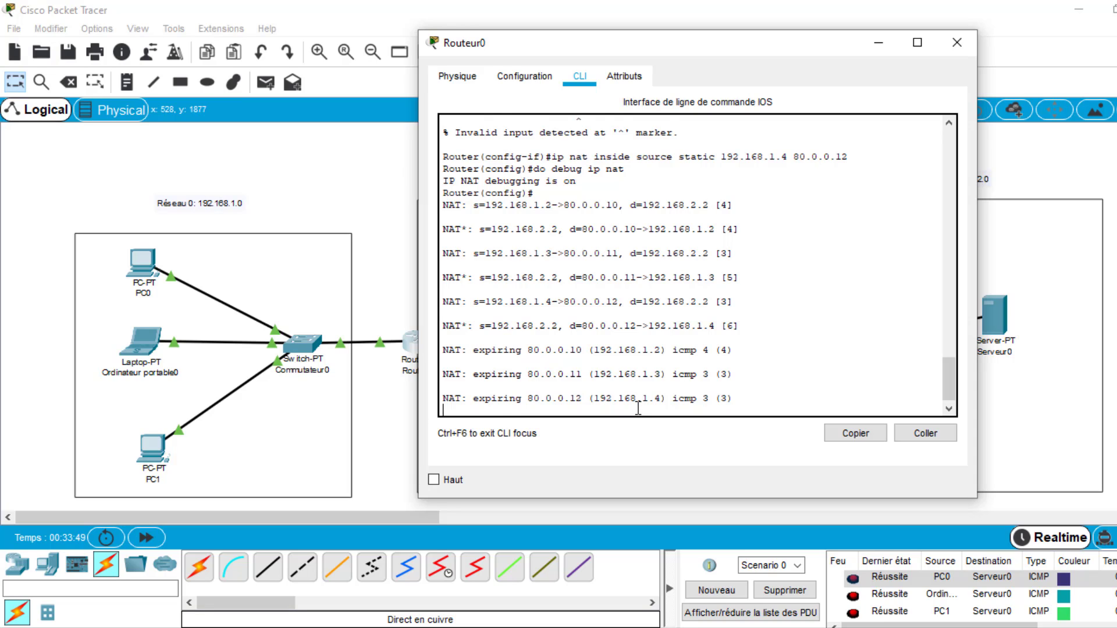
- Try to disable all debugging from Routeur0's global configuration mode with no debug all
{"action": "key", "text": "Return"}
{"action": "type", "text": "no"}
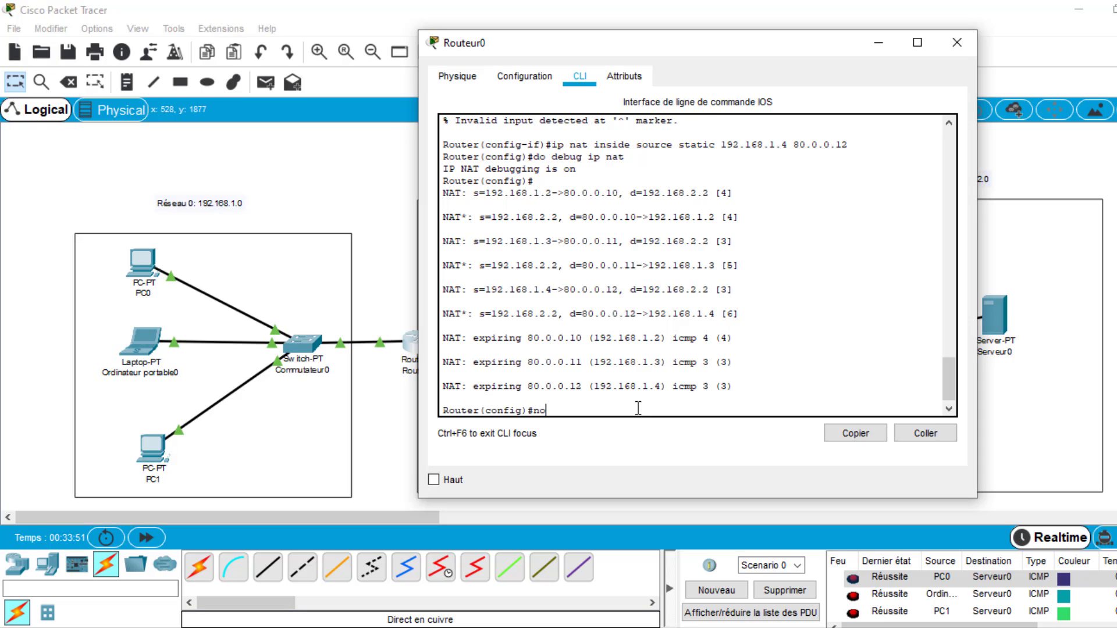
{"action": "type", "text": " debug all"}
{"action": "key", "text": "Return"}
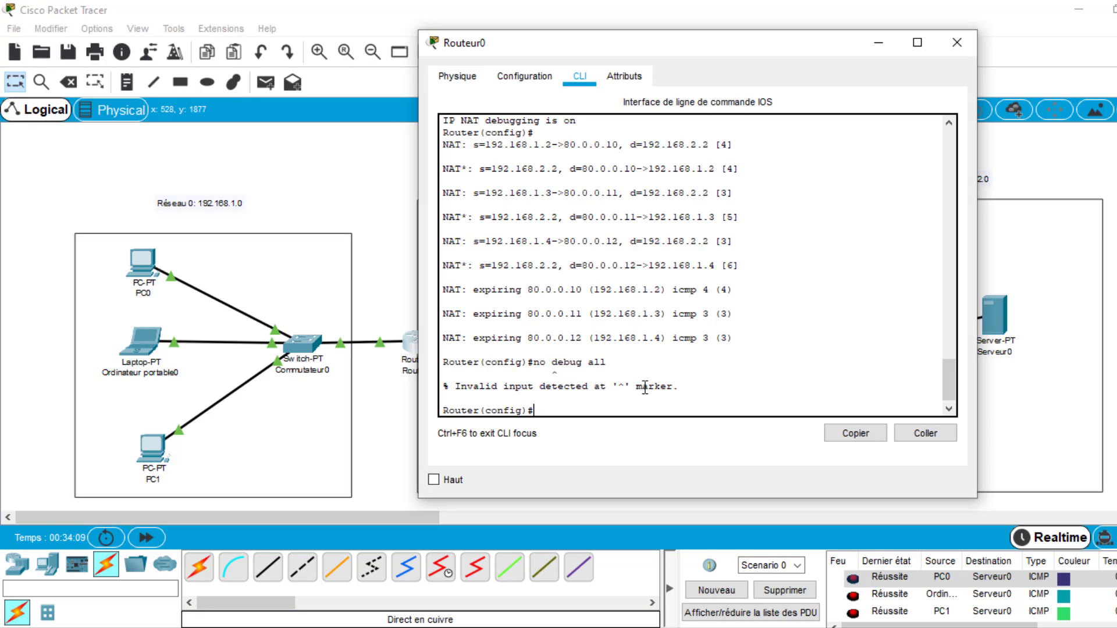
- Examine the source and destination addresses in the first NAT* line for Serveur0's reply to PC0
{"action": "scroll", "coordinate": [645, 387], "scroll_direction": "up", "scroll_amount": 2}
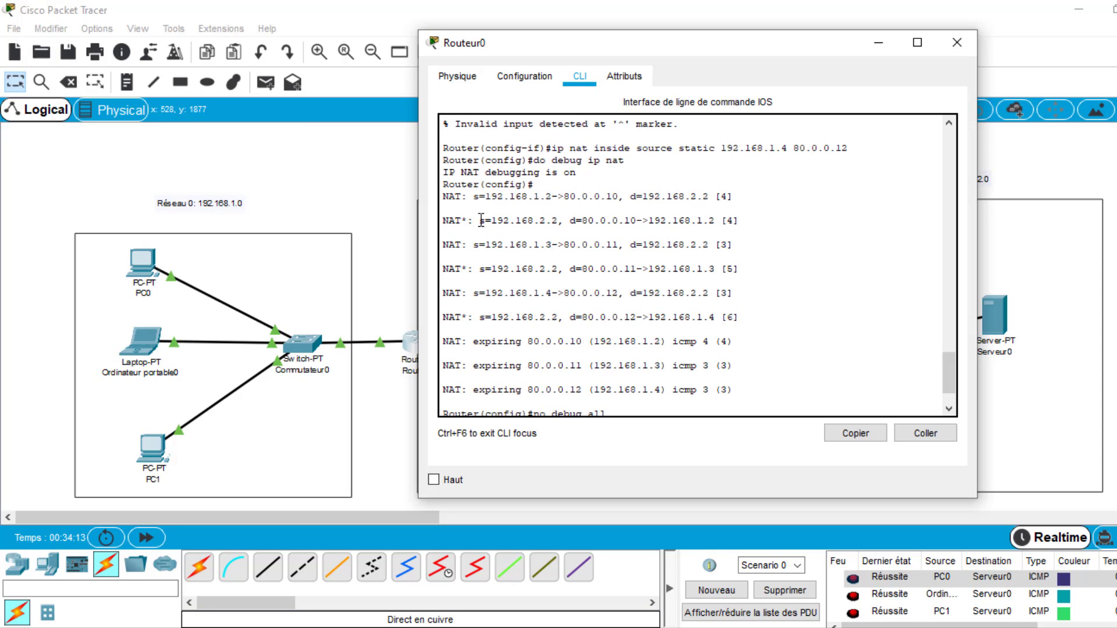
{"action": "left_click_drag", "start_coordinate": [482, 220], "coordinate": [560, 220]}
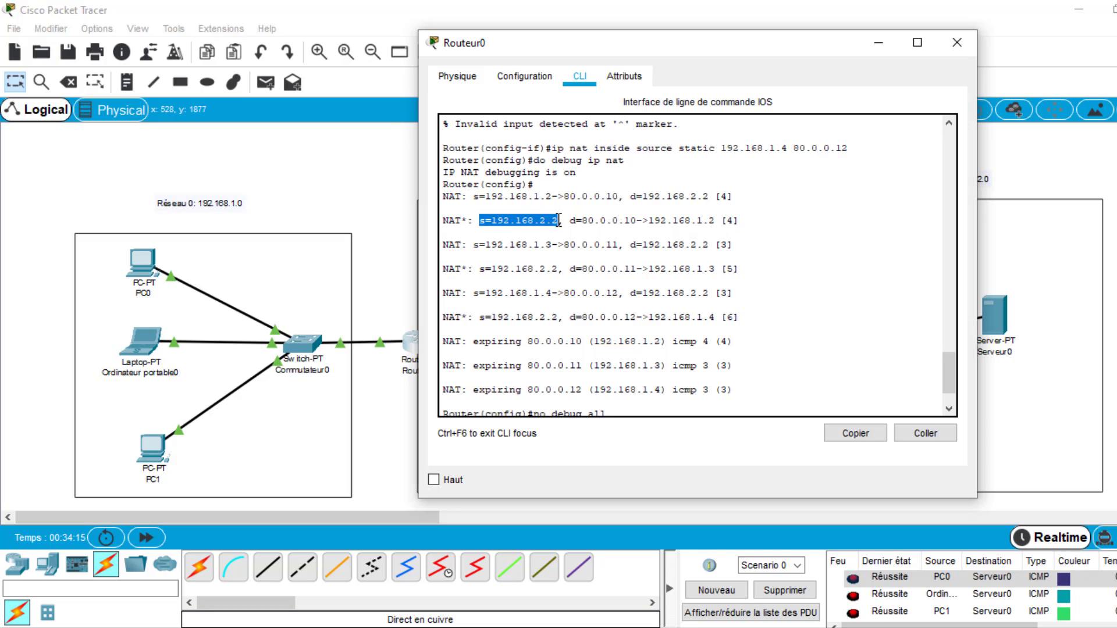
{"action": "left_click", "coordinate": [559, 220]}
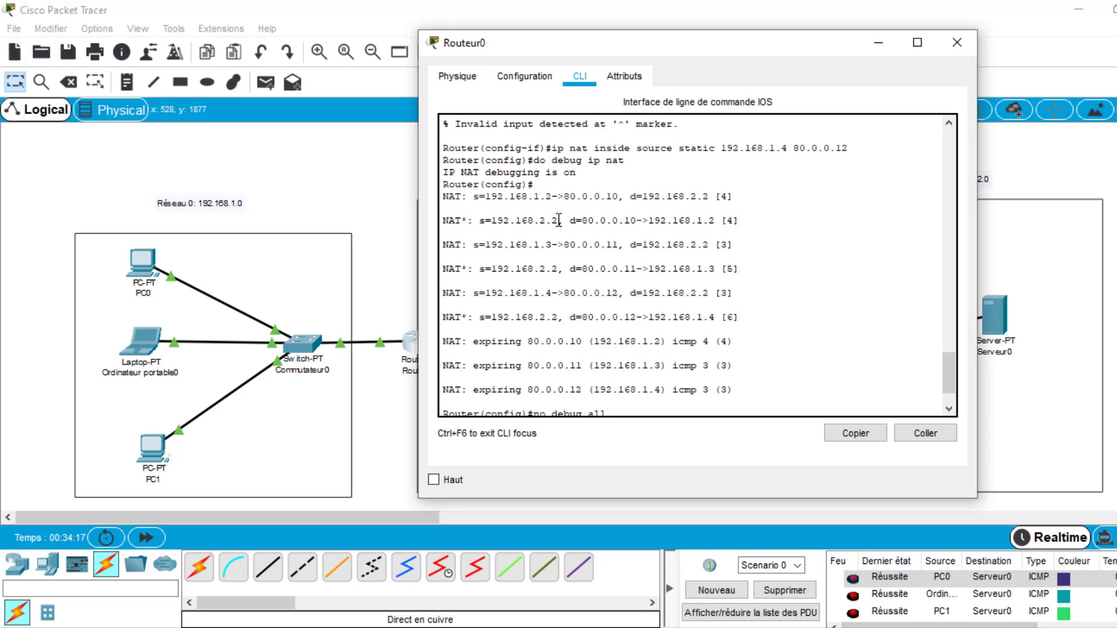
{"action": "left_click_drag", "start_coordinate": [559, 220], "coordinate": [491, 220]}
{"action": "left_click_drag", "start_coordinate": [571, 220], "coordinate": [639, 220]}
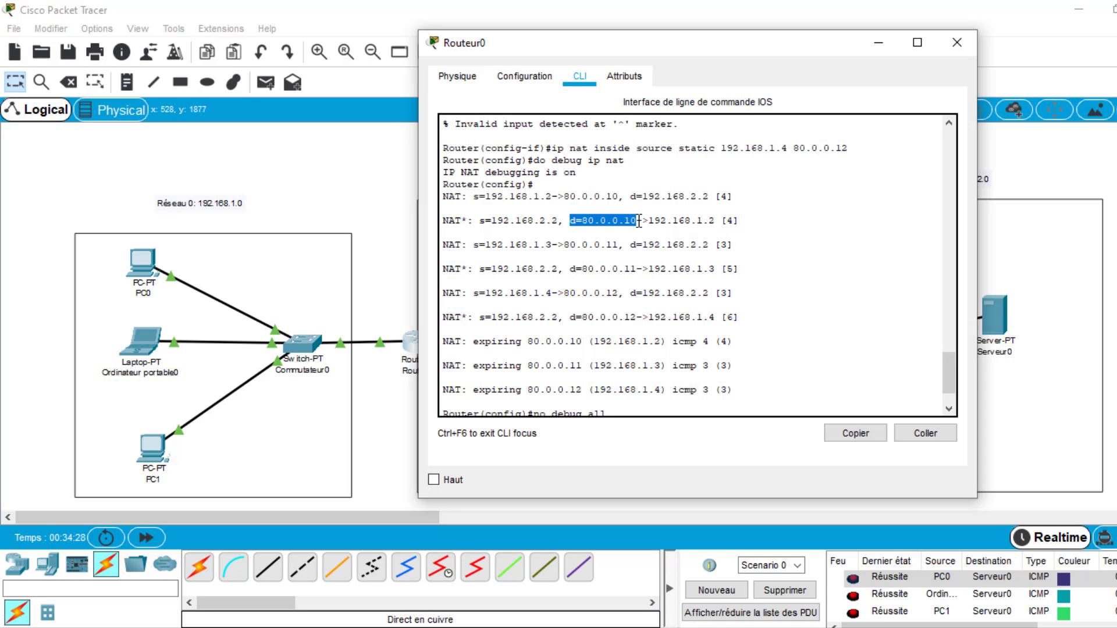
- Examine how the first NAT* line translates the destination back to PC0's private address, and compare PC0's request line with its reply line
{"action": "left_click", "coordinate": [639, 220]}
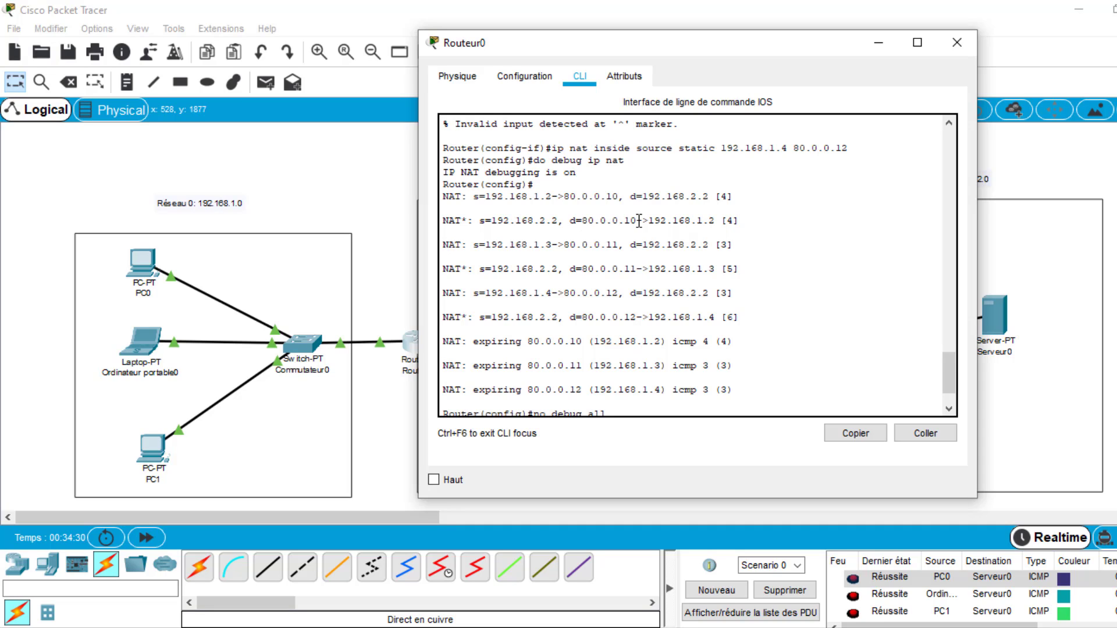
{"action": "left_click_drag", "start_coordinate": [639, 221], "coordinate": [648, 222]}
{"action": "left_click", "coordinate": [650, 222]}
{"action": "left_click_drag", "start_coordinate": [651, 221], "coordinate": [715, 225]}
{"action": "left_click", "coordinate": [715, 224]}
{"action": "left_click_drag", "start_coordinate": [474, 196], "coordinate": [718, 197]}
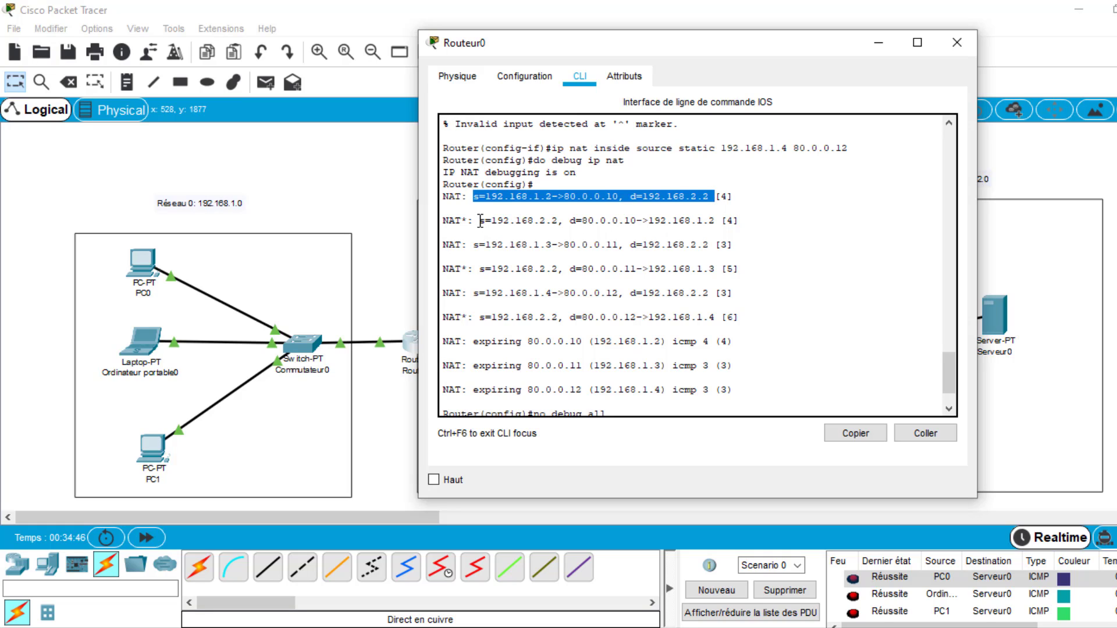
{"action": "left_click_drag", "start_coordinate": [480, 221], "coordinate": [716, 220]}
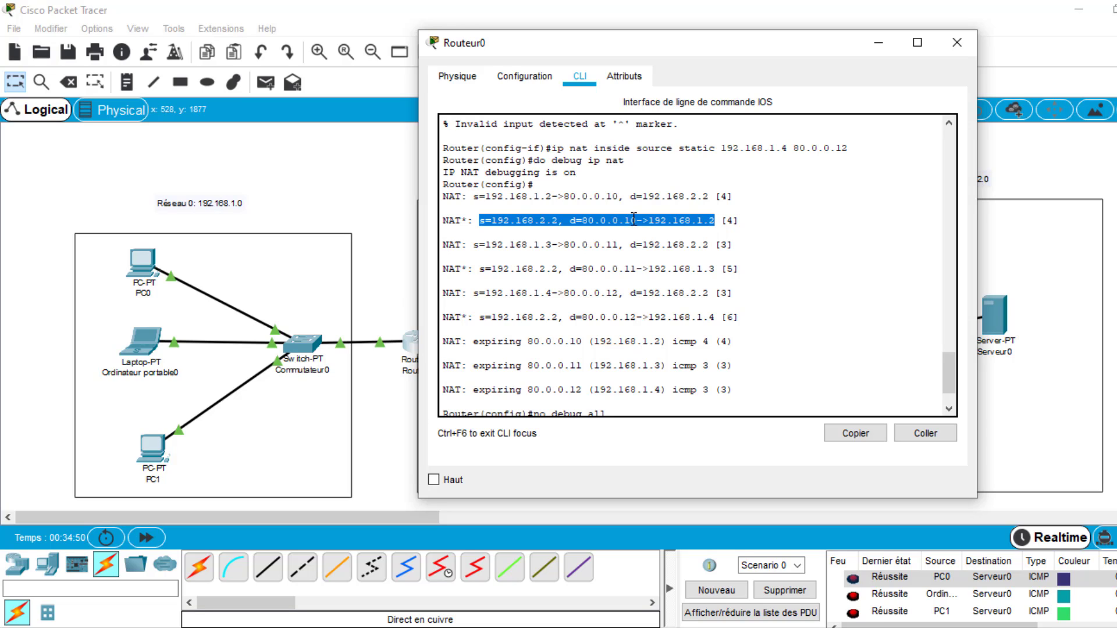
{"action": "left_click", "coordinate": [471, 240]}
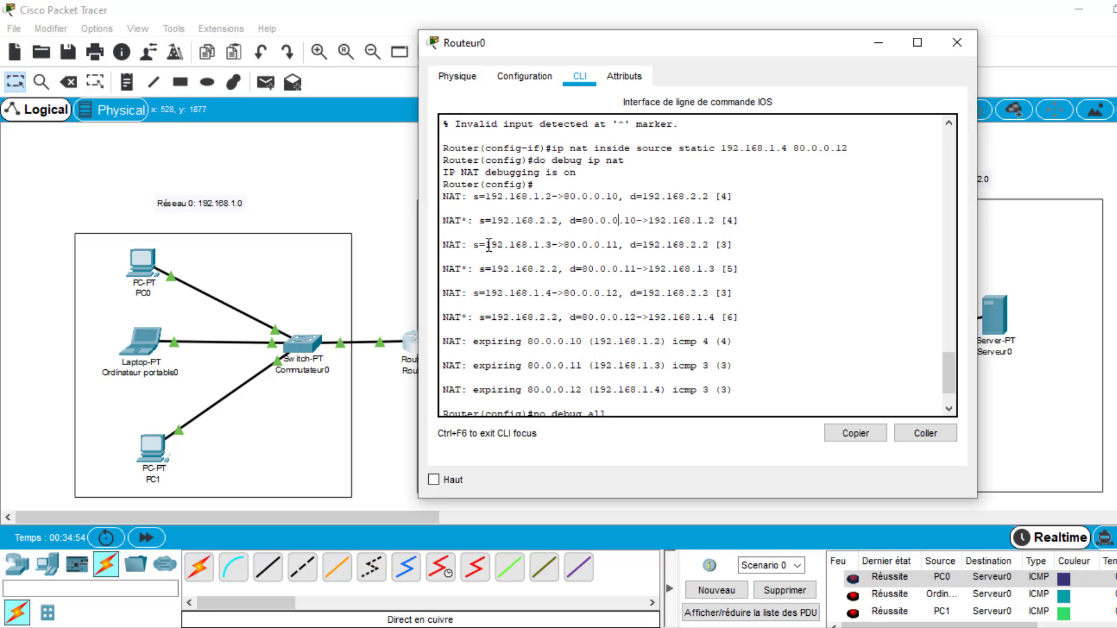
- Examine the address translations in the NAT request line and NAT* reply line for Ordinateur portable0's exchange with Serveur0
{"action": "left_click_drag", "start_coordinate": [487, 244], "coordinate": [552, 245]}
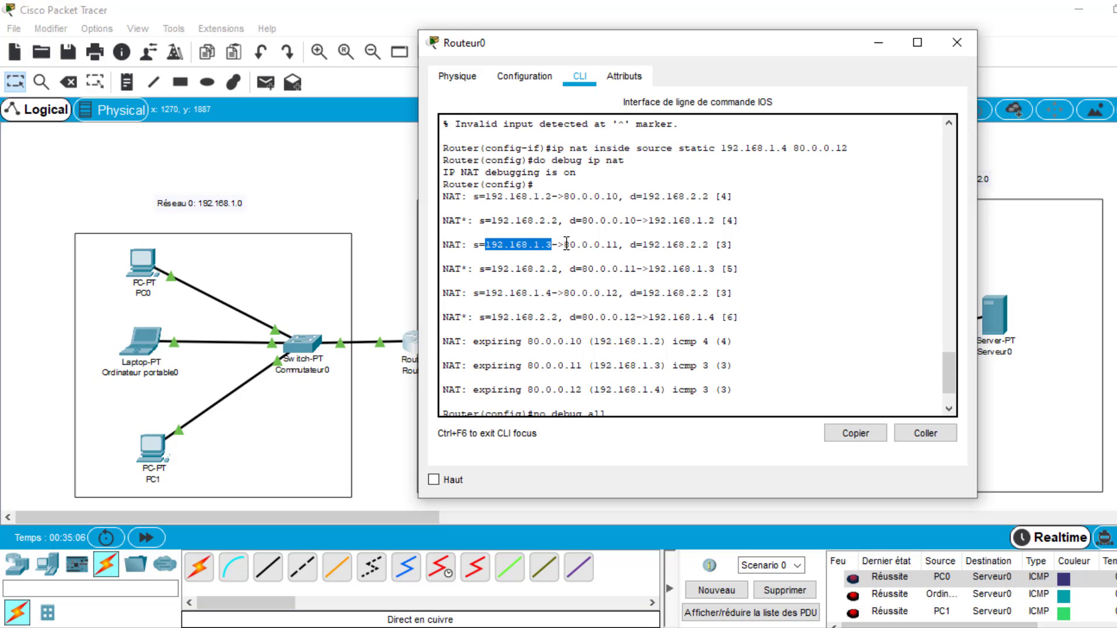
{"action": "left_click_drag", "start_coordinate": [565, 244], "coordinate": [615, 243]}
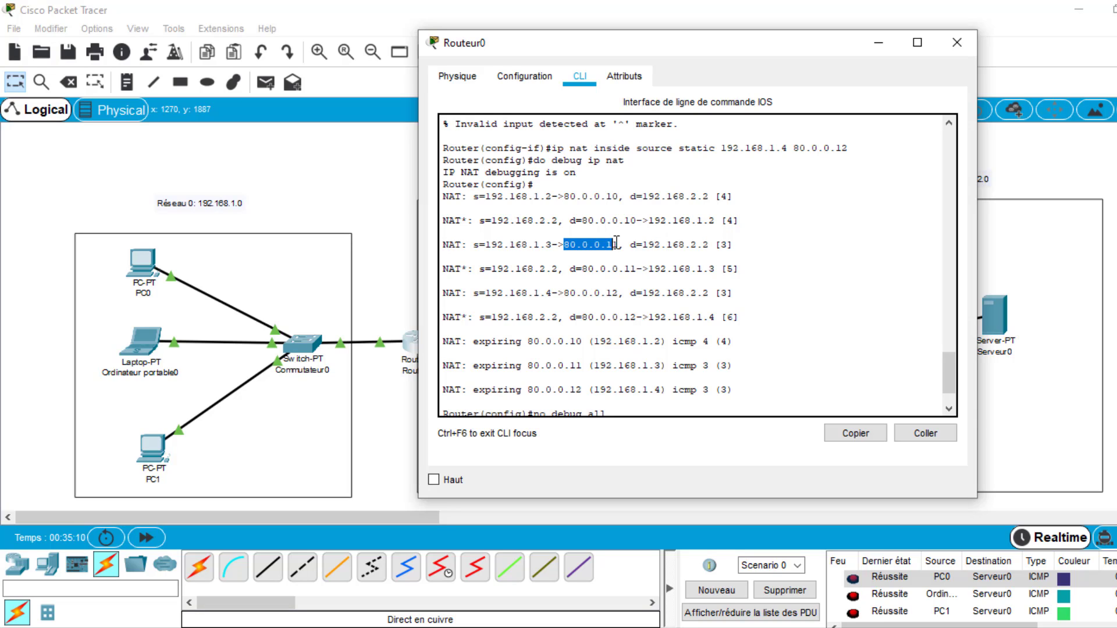
{"action": "left_click_drag", "start_coordinate": [616, 243], "coordinate": [619, 244]}
{"action": "left_click_drag", "start_coordinate": [552, 244], "coordinate": [563, 244]}
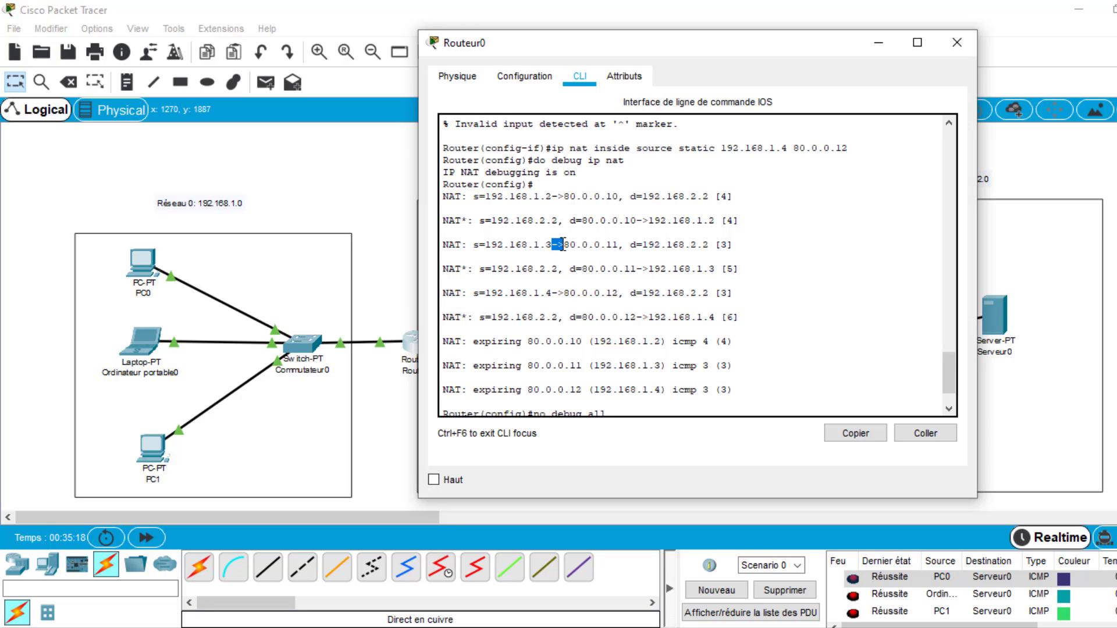
{"action": "left_click", "coordinate": [600, 242]}
{"action": "left_click_drag", "start_coordinate": [566, 244], "coordinate": [709, 244]}
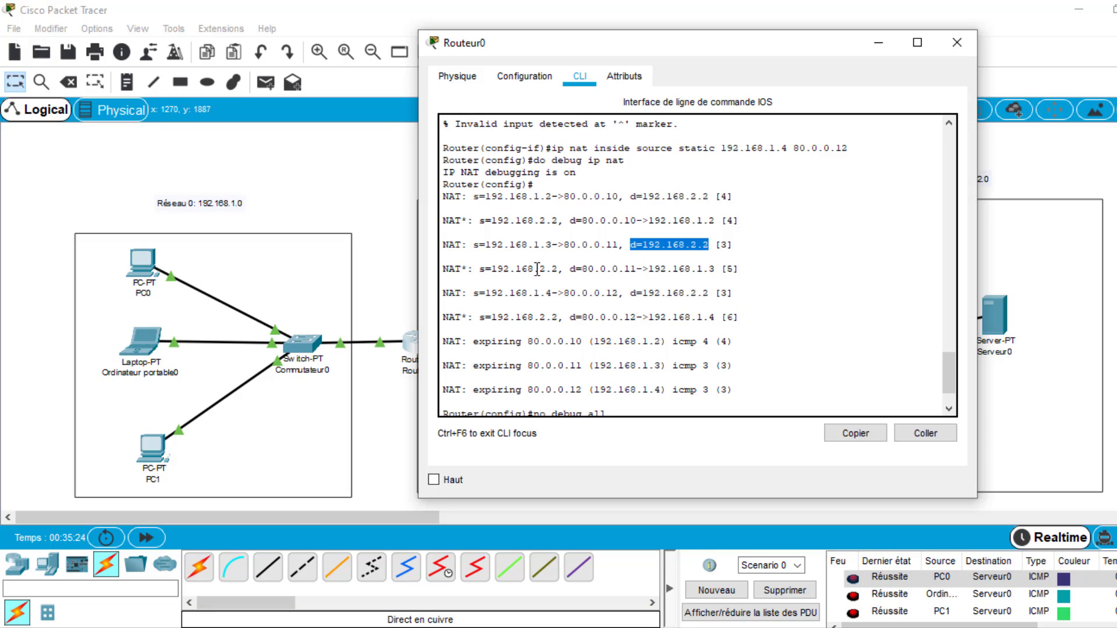
{"action": "left_click_drag", "start_coordinate": [479, 269], "coordinate": [558, 272]}
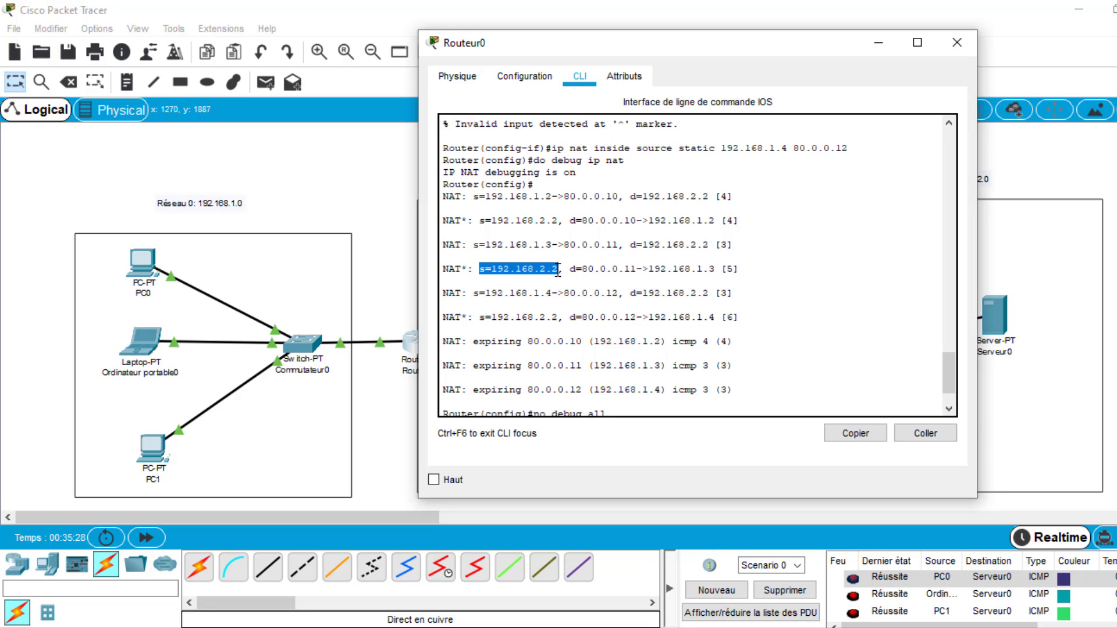
{"action": "left_click_drag", "start_coordinate": [570, 269], "coordinate": [639, 266]}
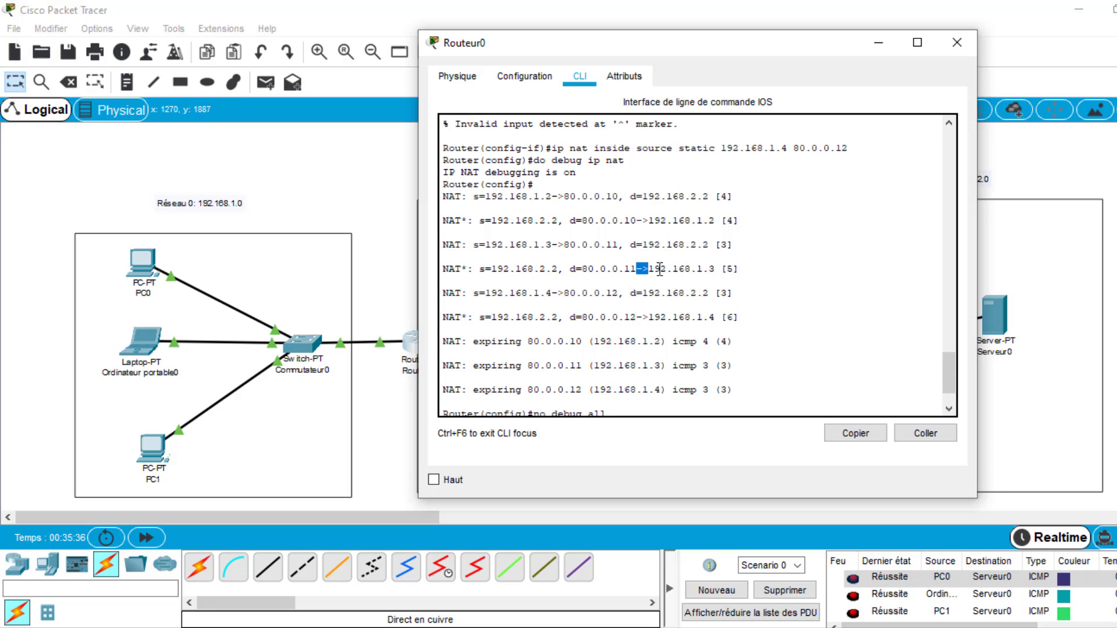
{"action": "left_click_drag", "start_coordinate": [649, 268], "coordinate": [715, 270]}
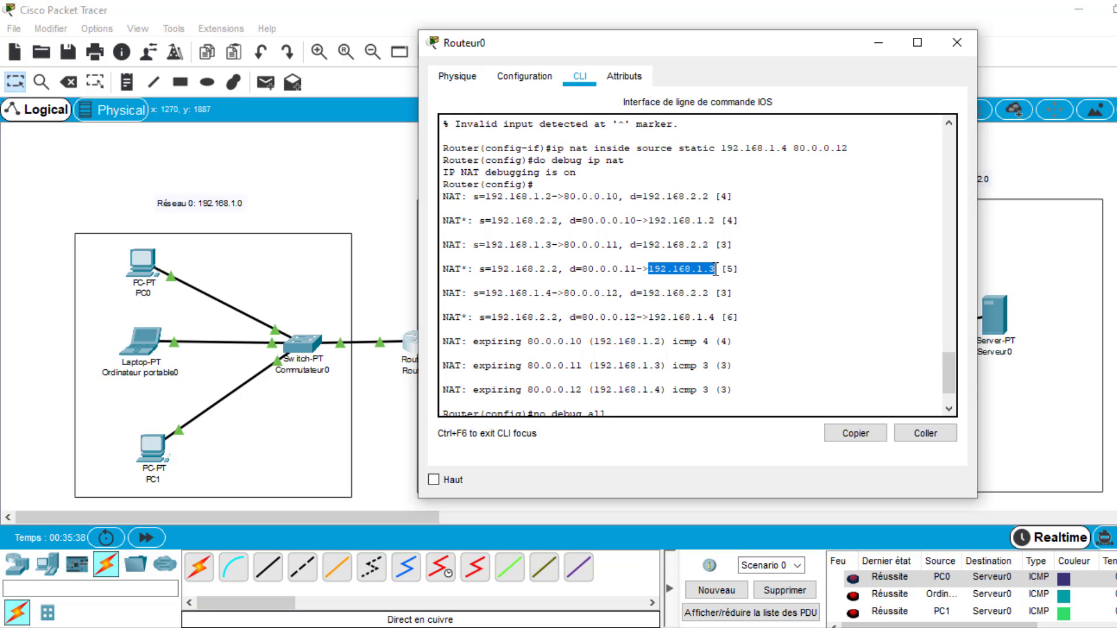
- Examine the source and destination translations in the NAT and NAT* lines for PC1's exchange with Serveur0
{"action": "left_click_drag", "start_coordinate": [473, 293], "coordinate": [587, 292]}
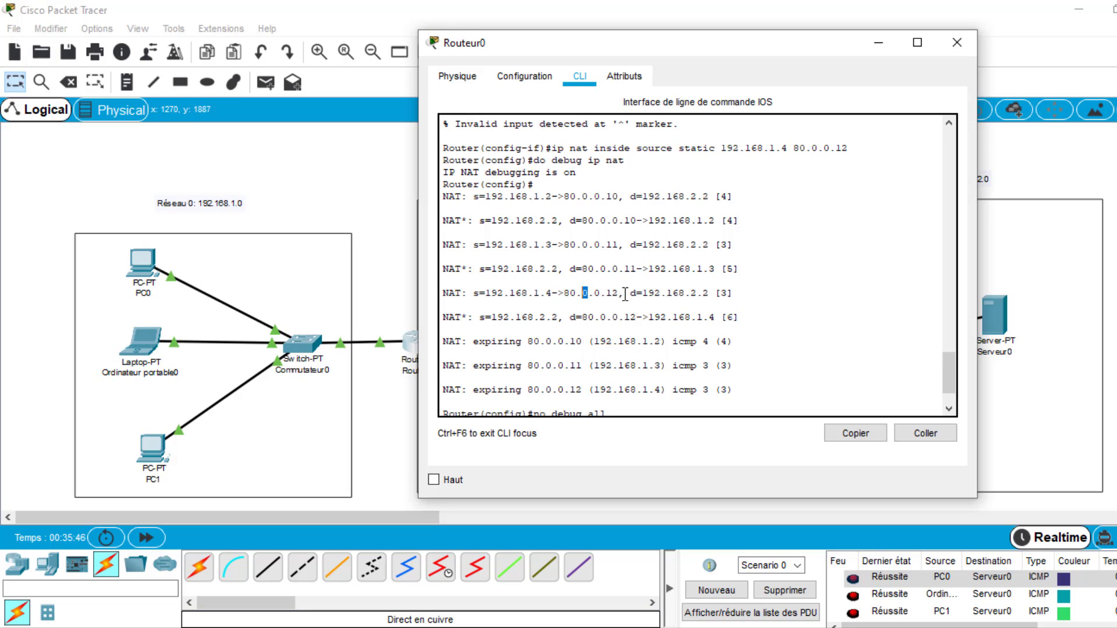
{"action": "left_click_drag", "start_coordinate": [564, 294], "coordinate": [709, 297]}
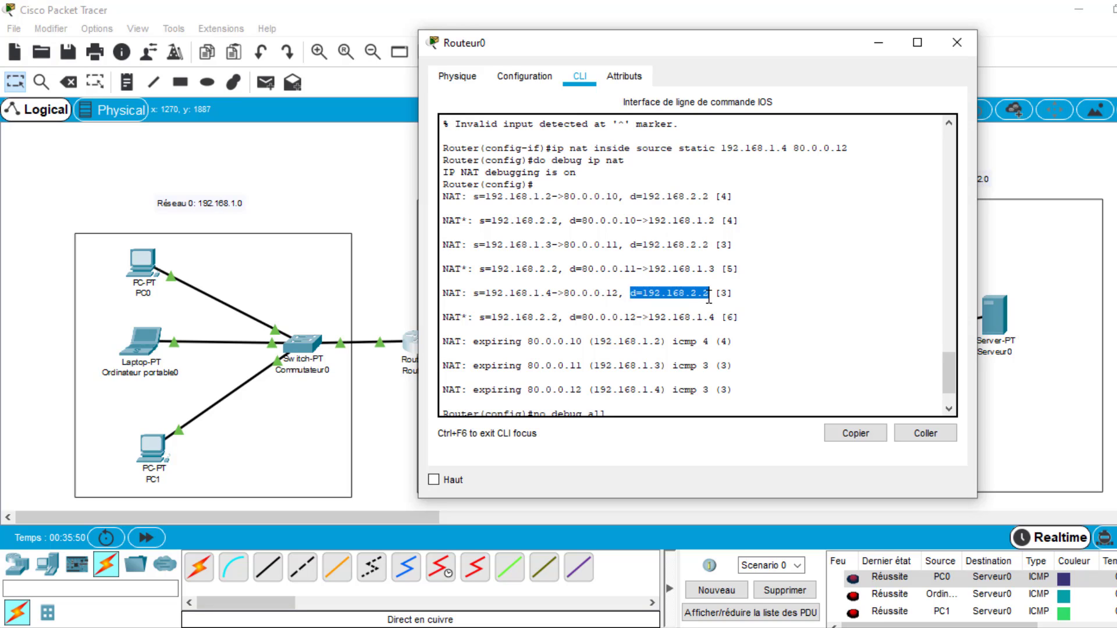
{"action": "left_click", "coordinate": [481, 317]}
{"action": "left_click_drag", "start_coordinate": [481, 317], "coordinate": [558, 318]}
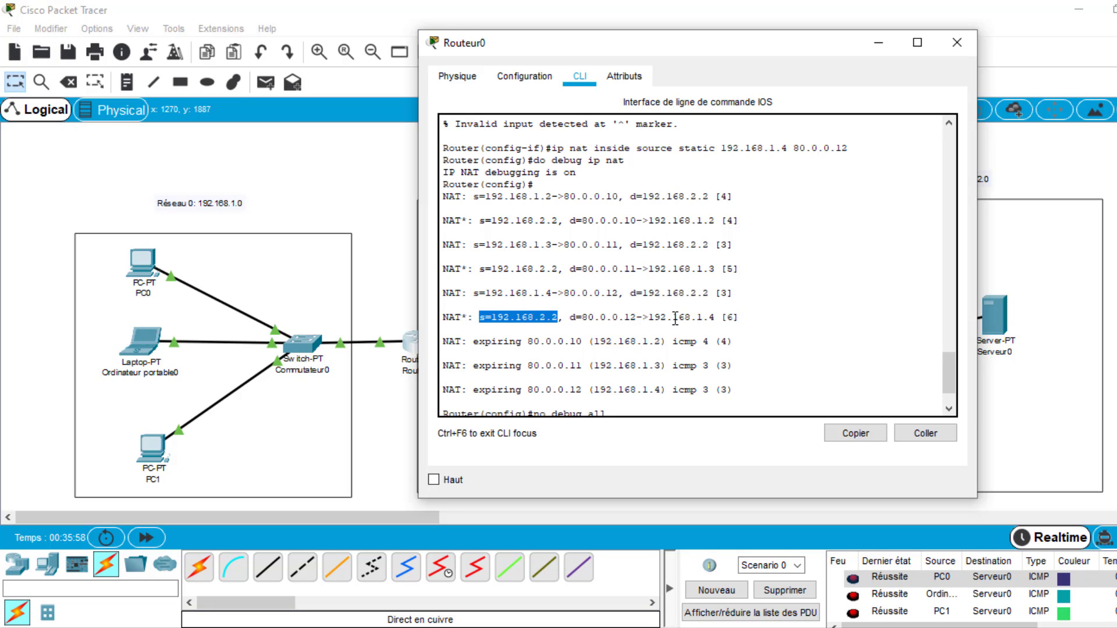
{"action": "left_click_drag", "start_coordinate": [648, 317], "coordinate": [718, 316]}
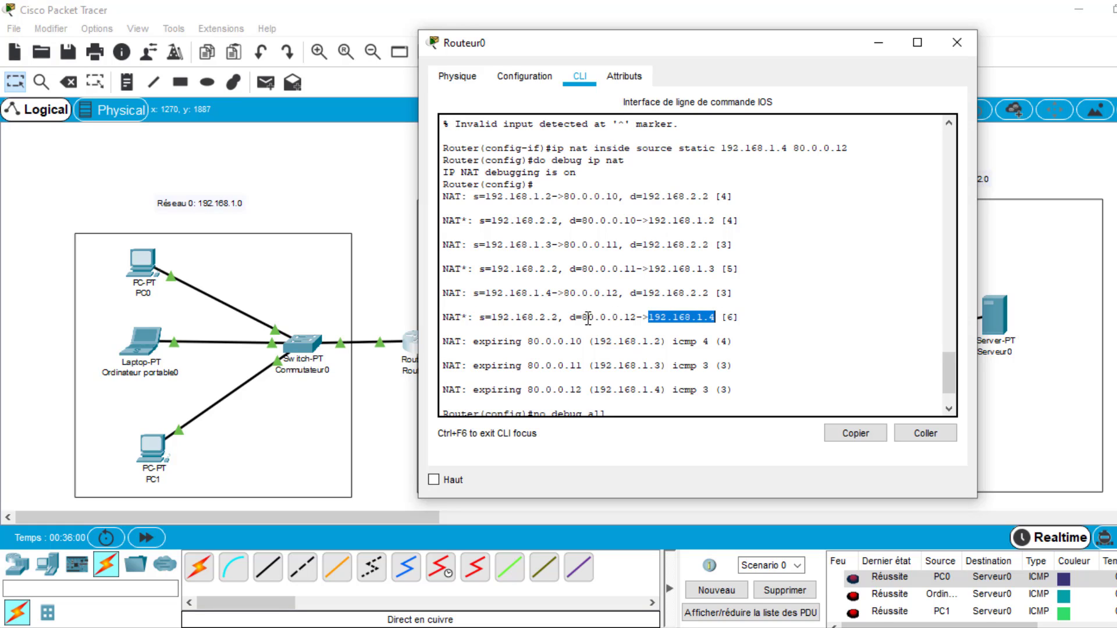
{"action": "left_click_drag", "start_coordinate": [564, 316], "coordinate": [492, 318]}
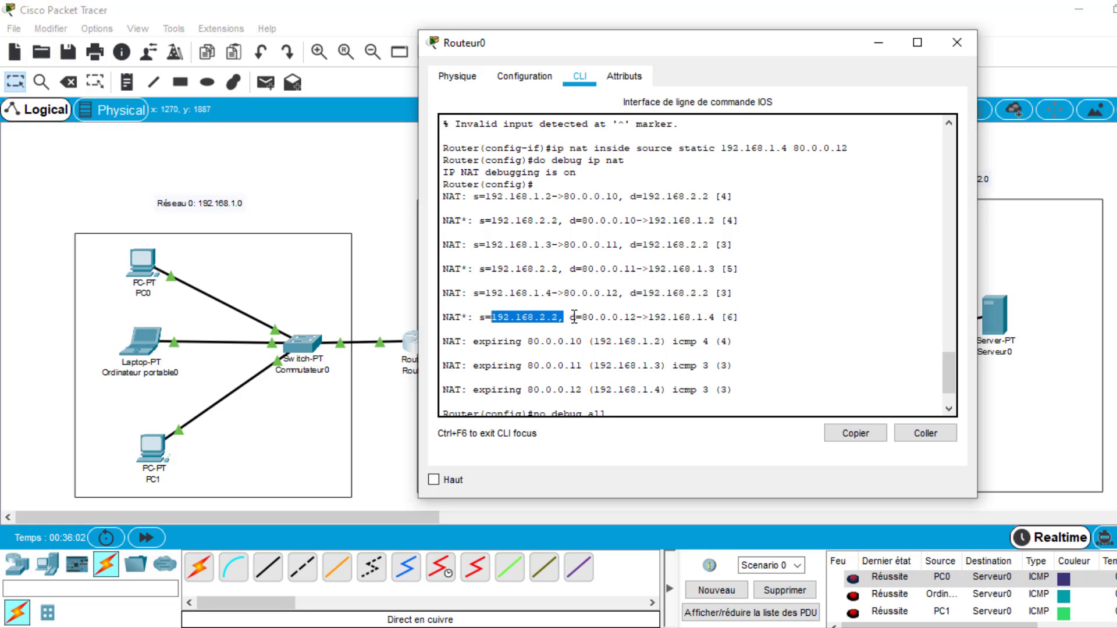
{"action": "left_click_drag", "start_coordinate": [573, 317], "coordinate": [640, 319]}
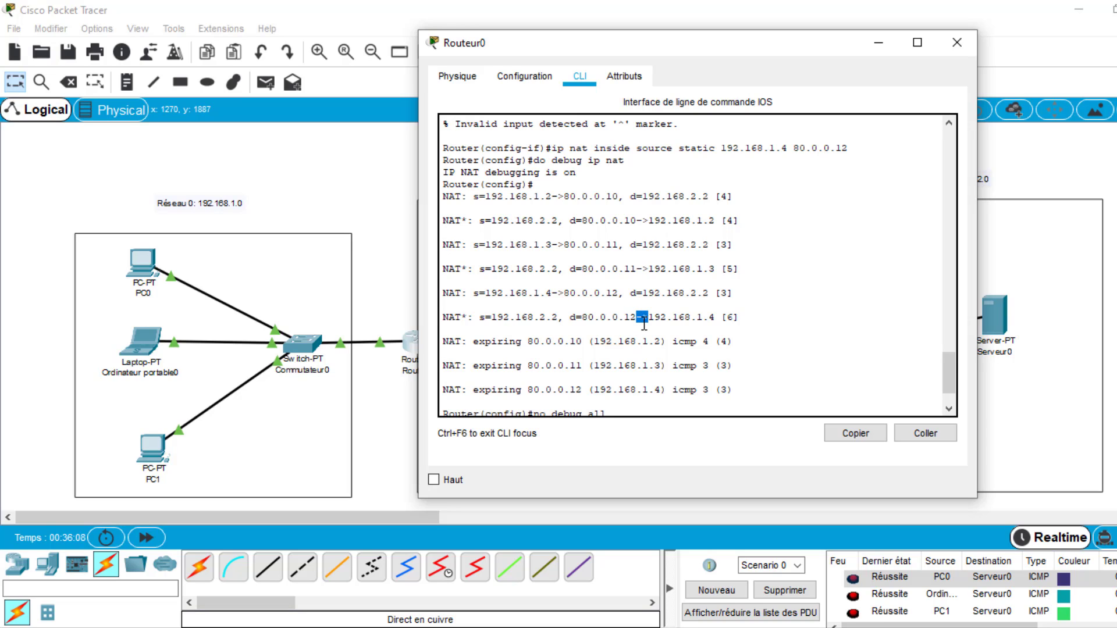
{"action": "left_click", "coordinate": [617, 406]}
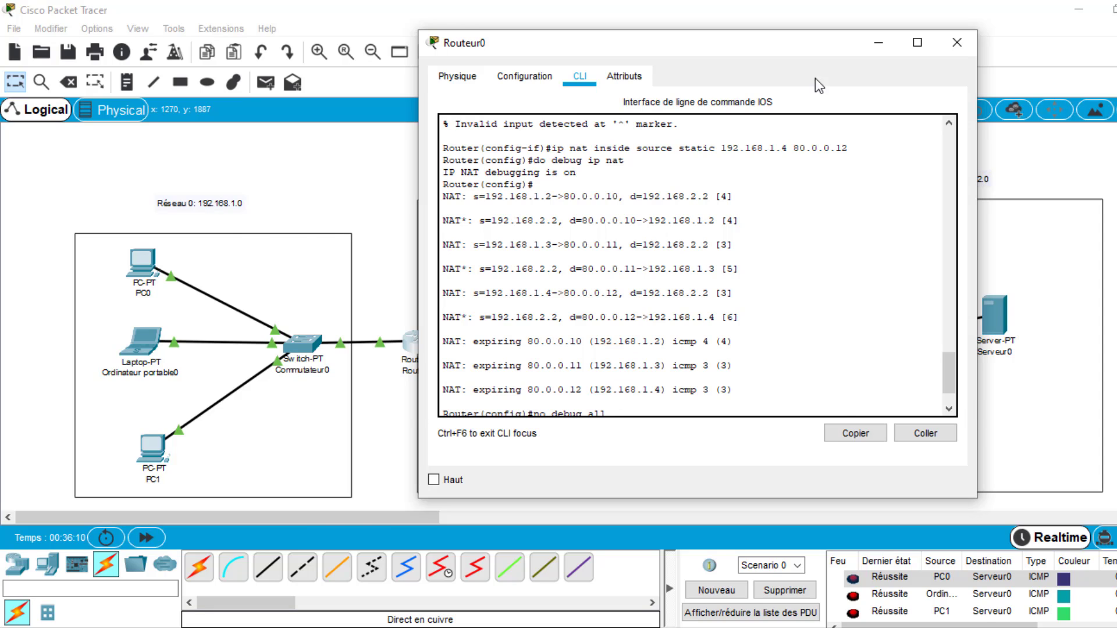